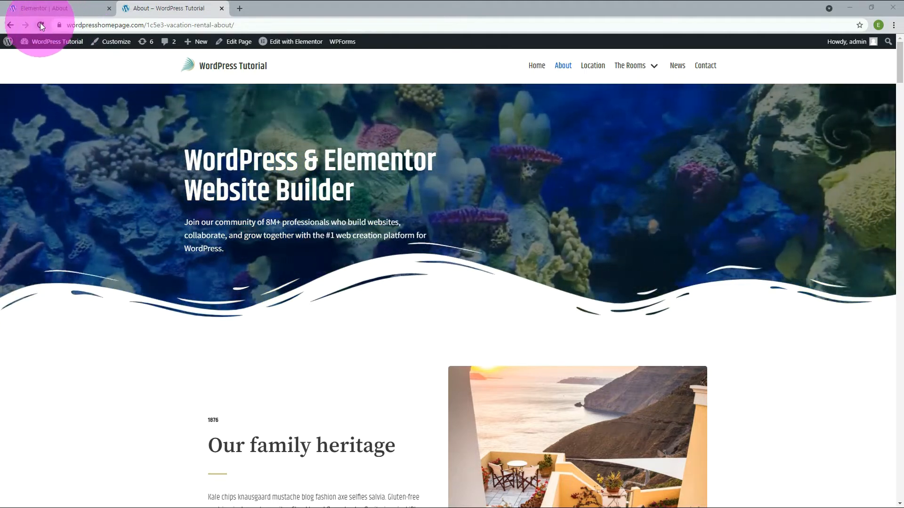
- Reload the live About page and, in the Elementor editor, add a one-column section directly below the hero section
{"action": "left_click", "coordinate": [41, 24]}
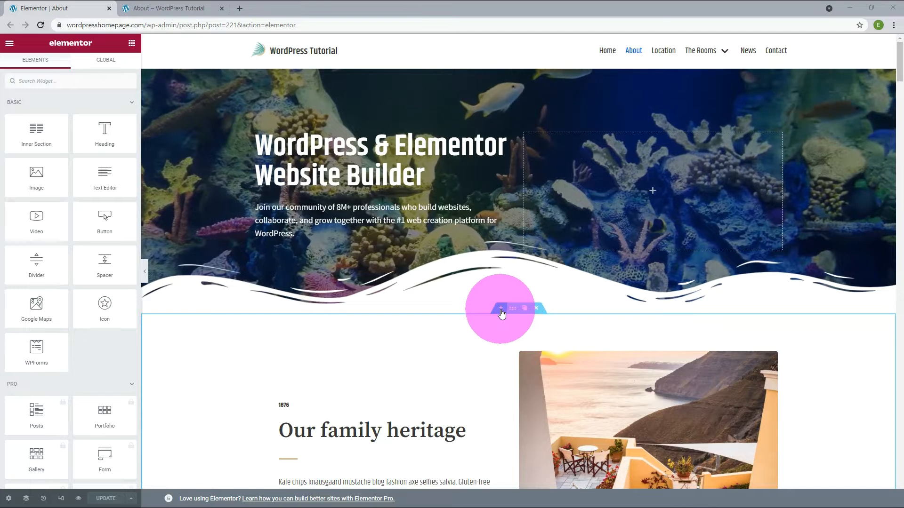
{"action": "left_click", "coordinate": [501, 312]}
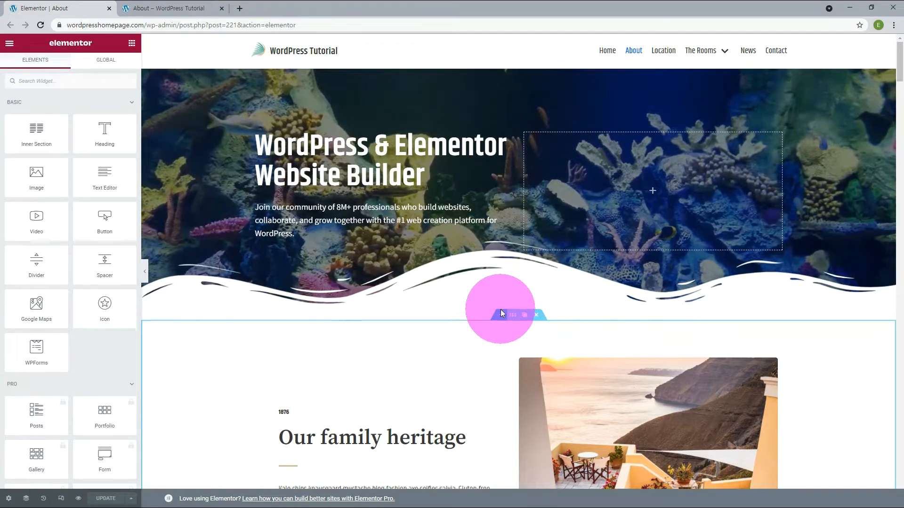
{"action": "left_click", "coordinate": [506, 359]}
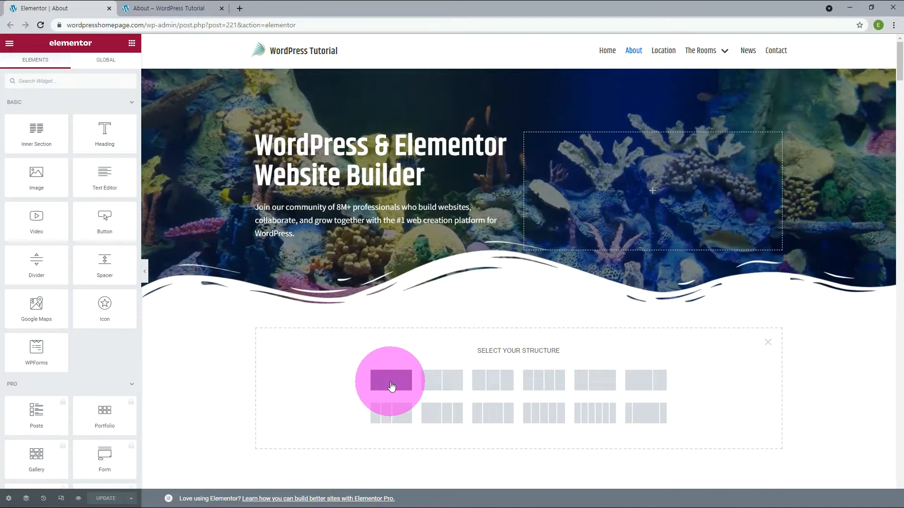
{"action": "left_click", "coordinate": [391, 384]}
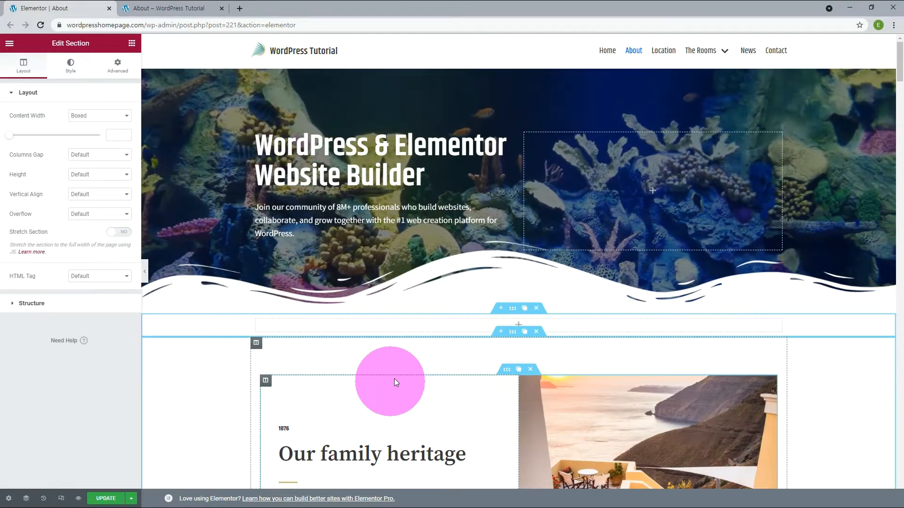
- Give the new section a classic background using undersea.png from the media library
{"action": "left_click", "coordinate": [71, 66]}
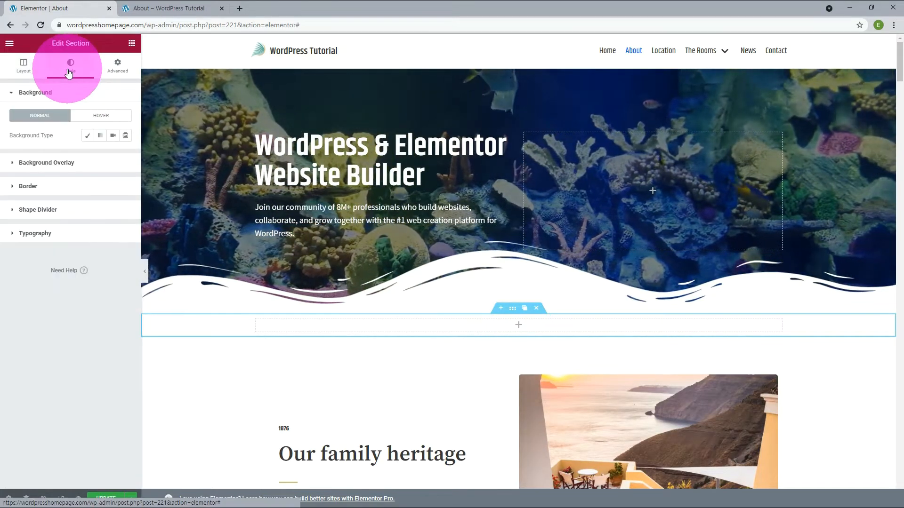
{"action": "left_click", "coordinate": [88, 139]}
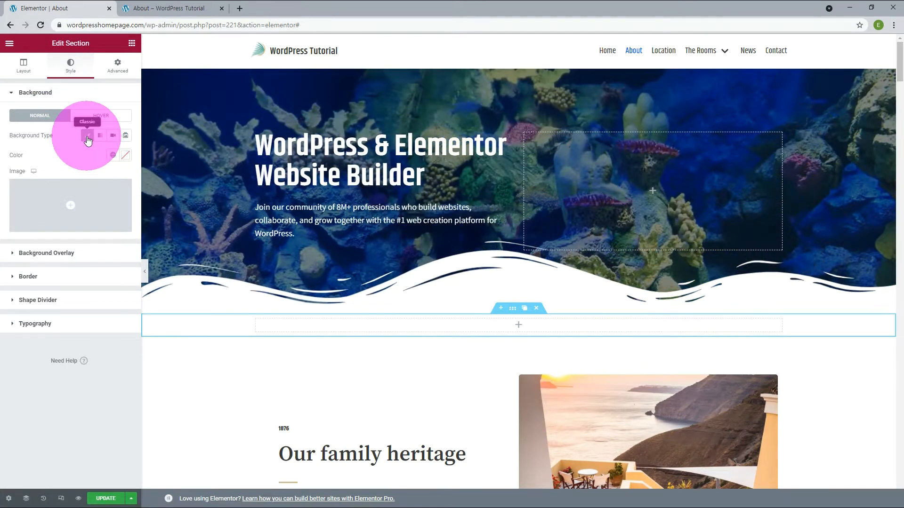
{"action": "left_click", "coordinate": [70, 225]}
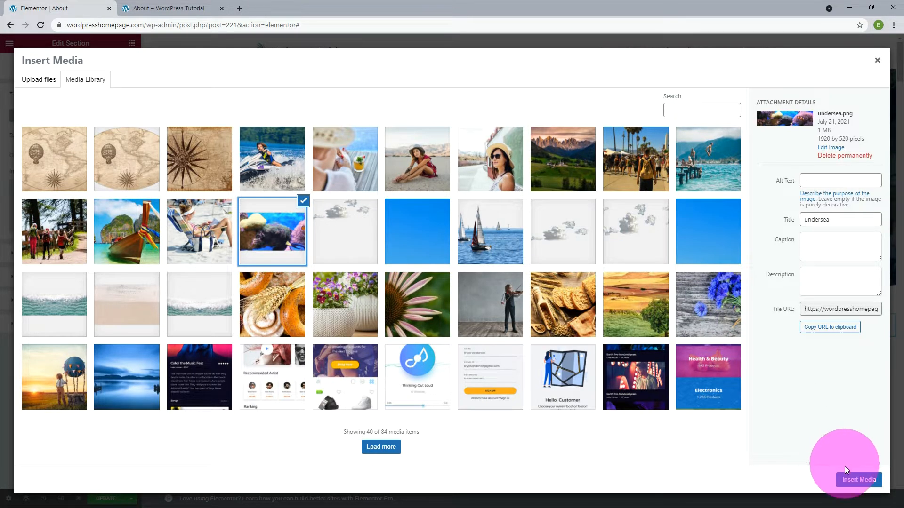
{"action": "left_click", "coordinate": [847, 480]}
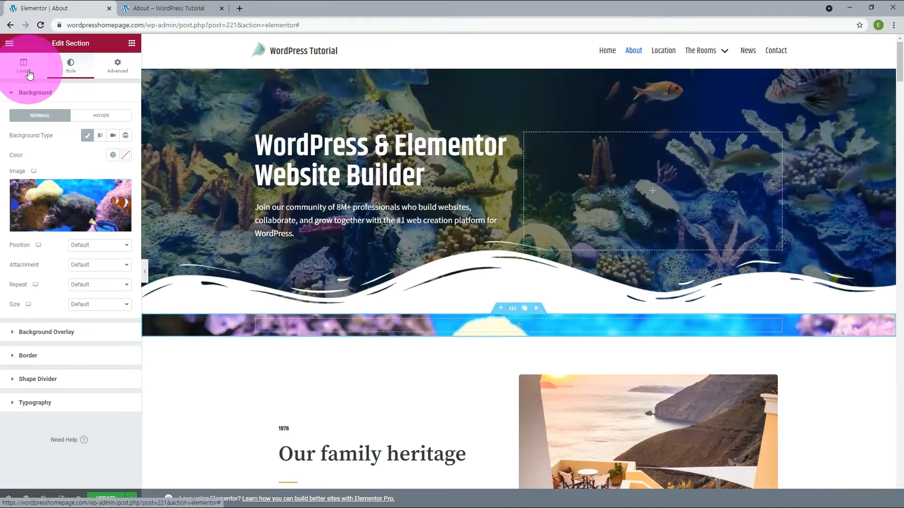
- Set the new section's height to Min Height with a minimum height of 520 px
{"action": "left_click", "coordinate": [29, 73]}
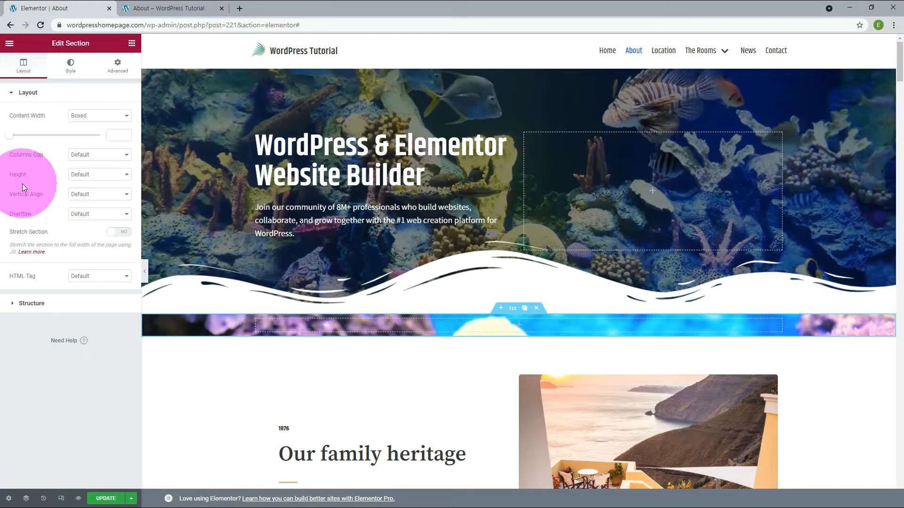
{"action": "left_click", "coordinate": [83, 175]}
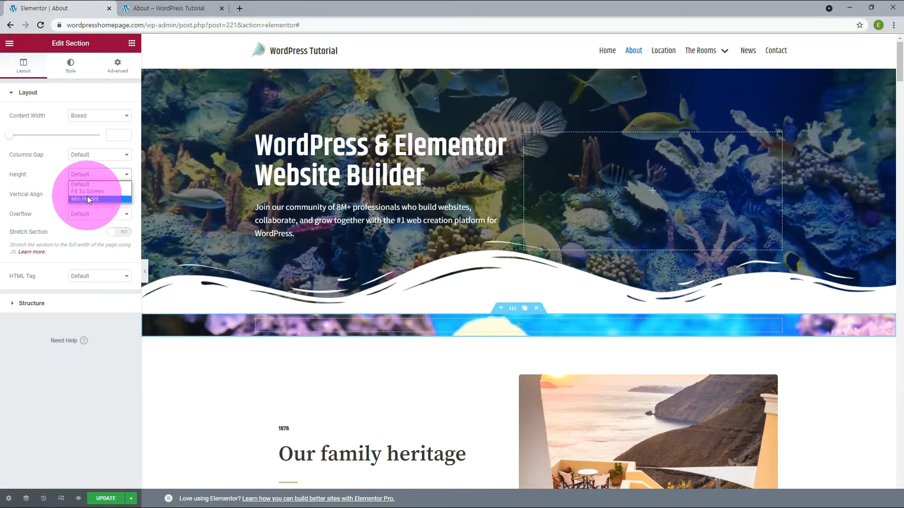
{"action": "left_click", "coordinate": [88, 198]}
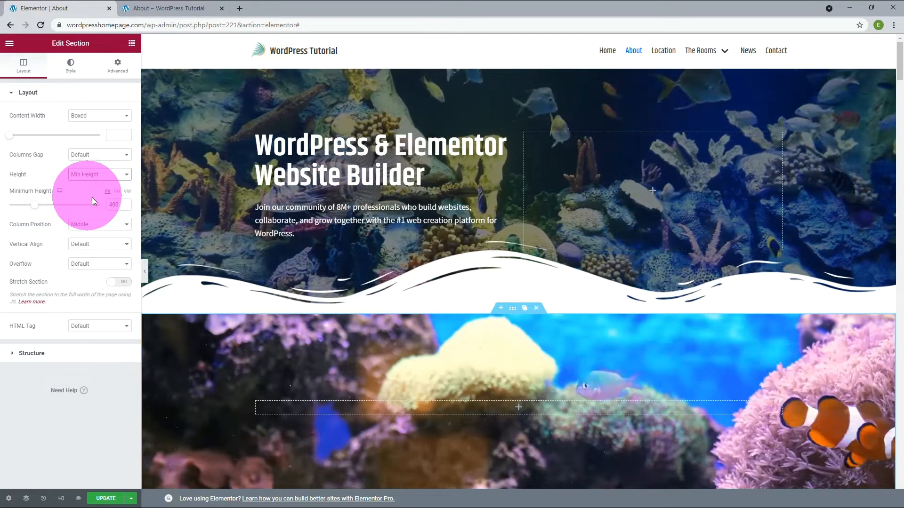
{"action": "type", "text": "520"}
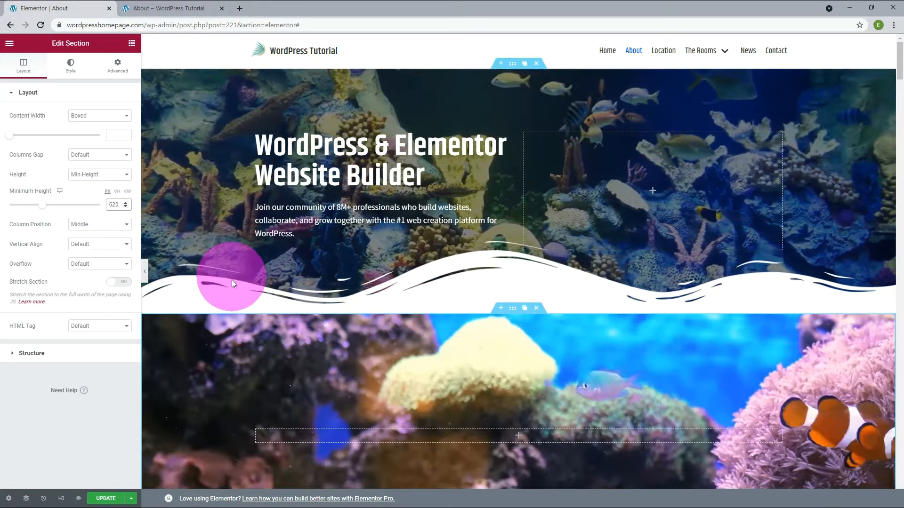
{"action": "scroll", "coordinate": [207, 313], "scroll_direction": "down", "scroll_amount": 3}
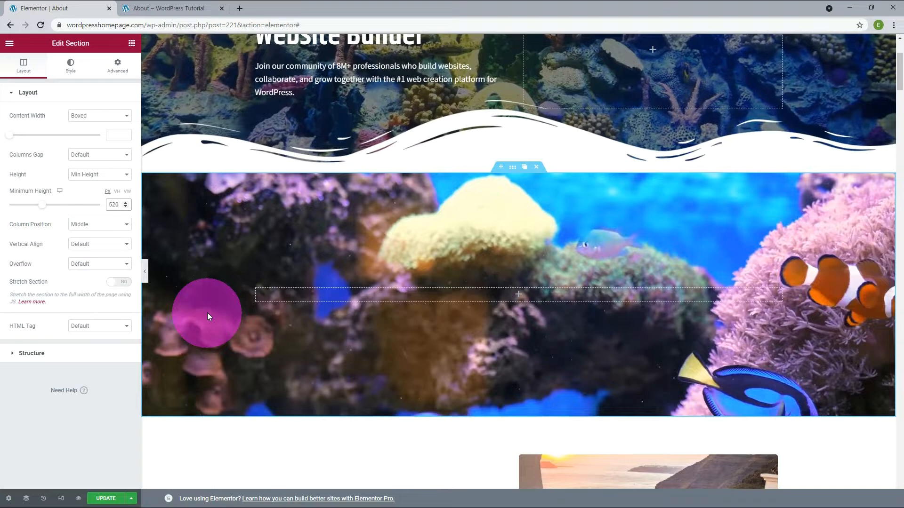
- Replace the new section's background image with aqua.jpg from the media library
{"action": "left_click", "coordinate": [71, 65]}
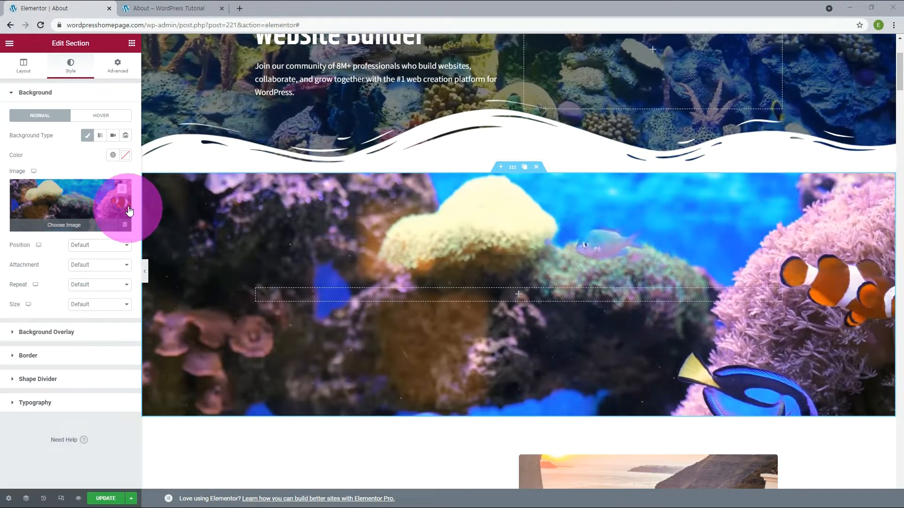
{"action": "left_click", "coordinate": [121, 191]}
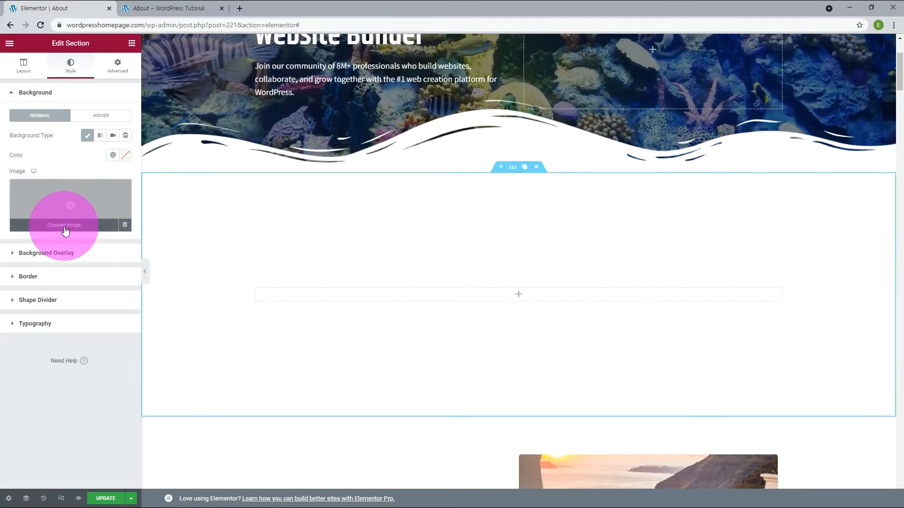
{"action": "left_click", "coordinate": [65, 229]}
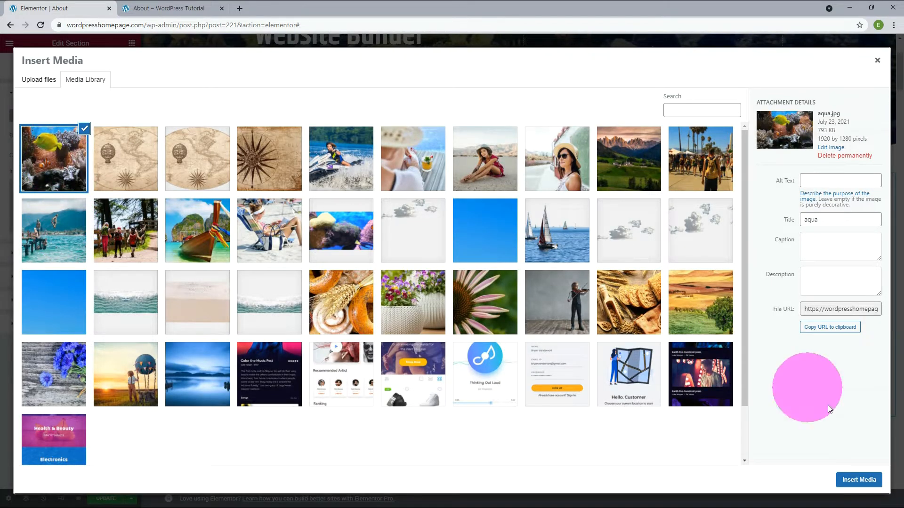
{"action": "left_click", "coordinate": [871, 480]}
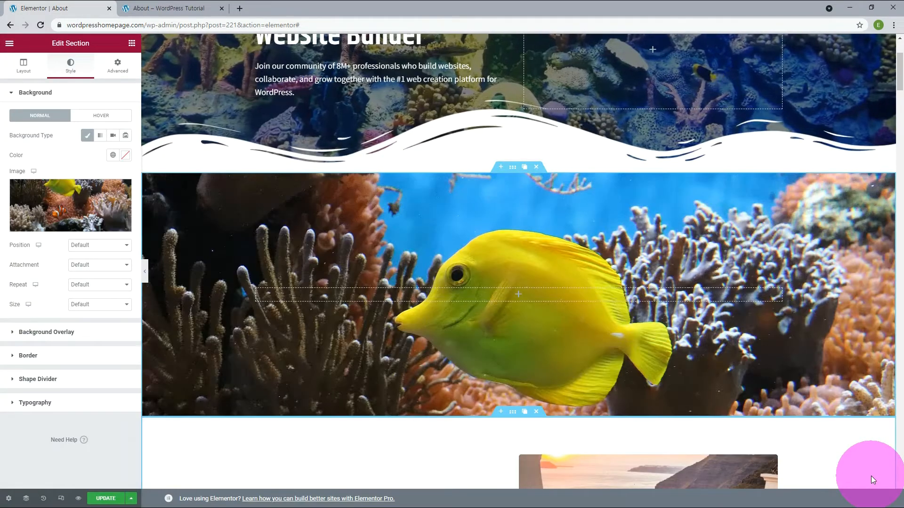
{"action": "left_click", "coordinate": [408, 420]}
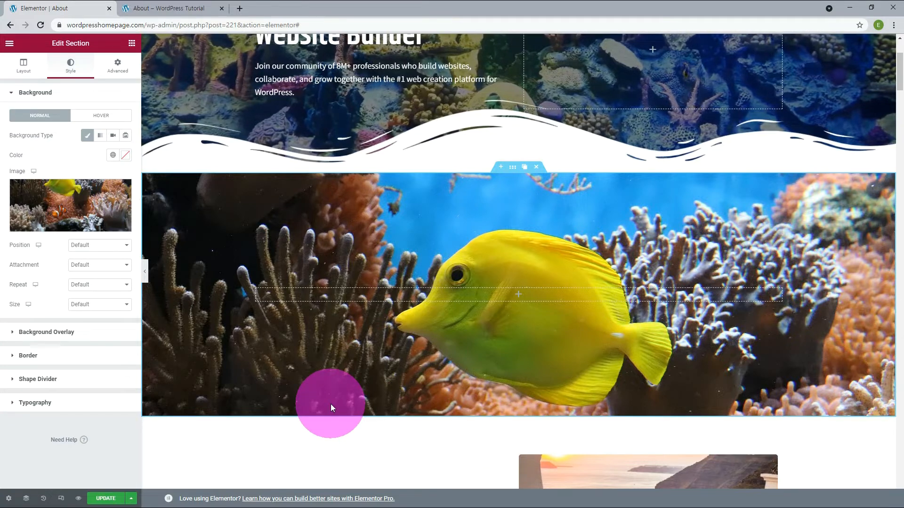
- Add a Waves Brush shape divider to the bottom edge of the fish image section
{"action": "left_click", "coordinate": [66, 378]}
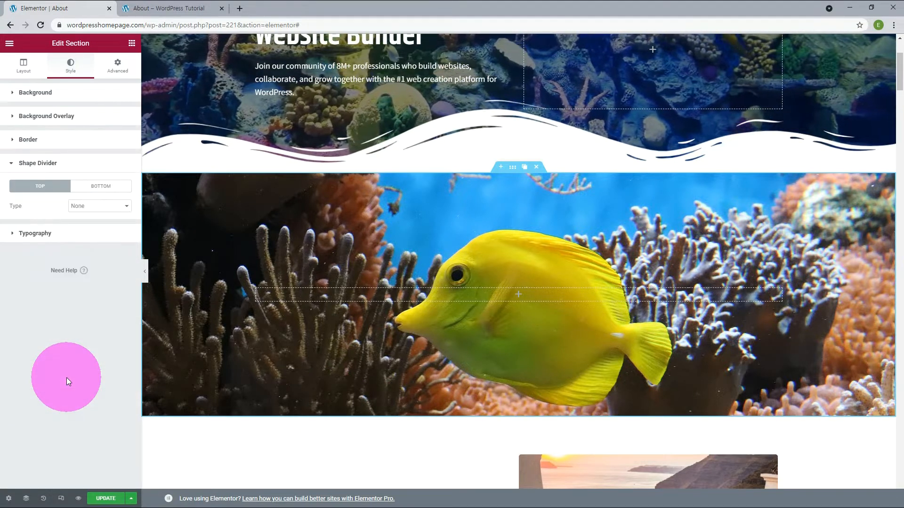
{"action": "left_click", "coordinate": [104, 189]}
{"action": "left_click", "coordinate": [93, 208]}
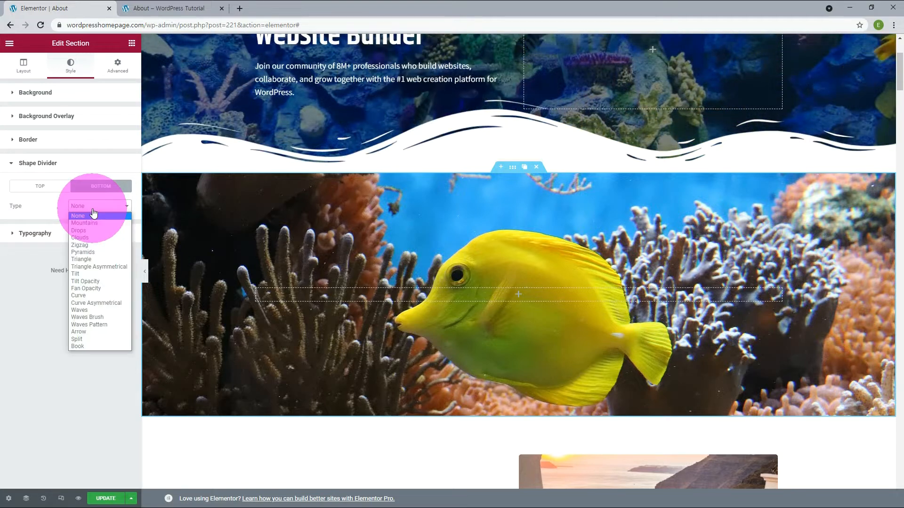
{"action": "left_click", "coordinate": [97, 318]}
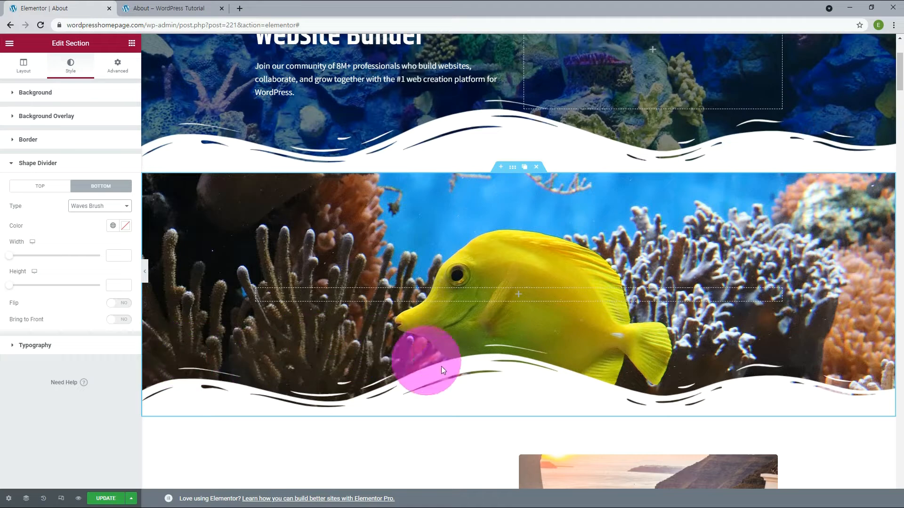
- Set the z-index of the fish image section to 0 and of the hero section above it to 1
{"action": "left_click", "coordinate": [118, 65]}
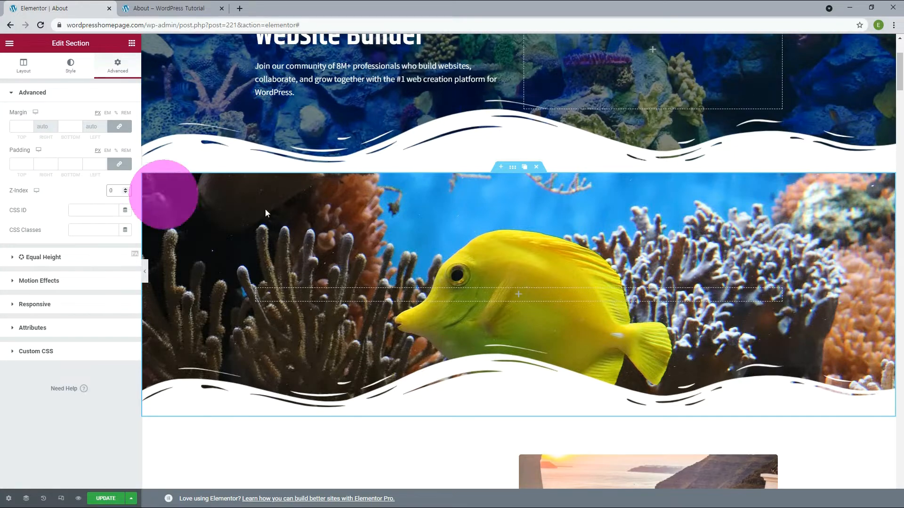
{"action": "scroll", "coordinate": [404, 231], "scroll_direction": "up", "scroll_amount": 4}
{"action": "left_click", "coordinate": [511, 62]}
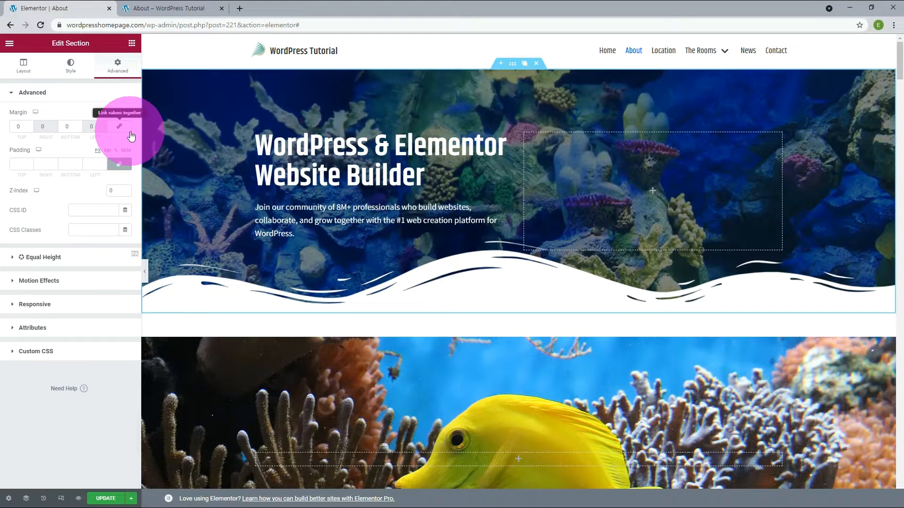
{"action": "left_click", "coordinate": [112, 190]}
{"action": "type", "text": "1"}
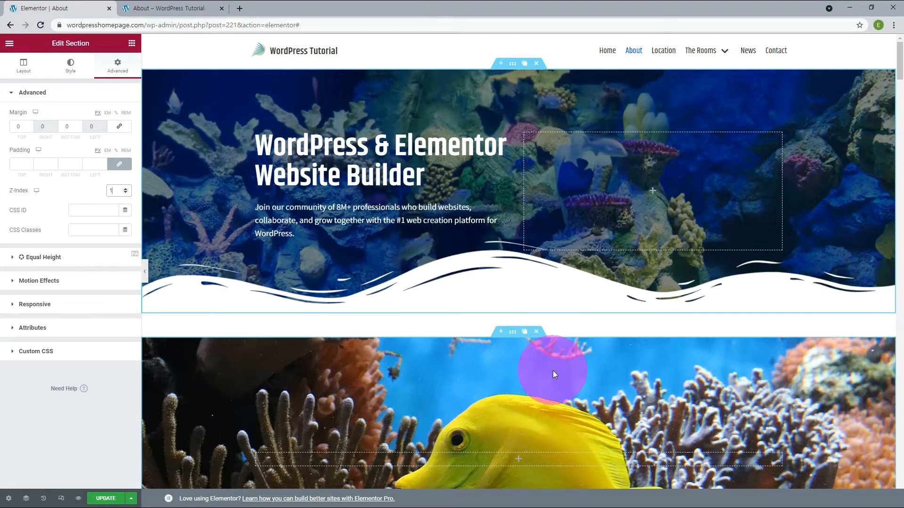
- Set the fish image section's top margin to -520 px so it sits behind the hero section
{"action": "left_click", "coordinate": [514, 336]}
{"action": "left_click", "coordinate": [9, 129]}
{"action": "type", "text": "520"}
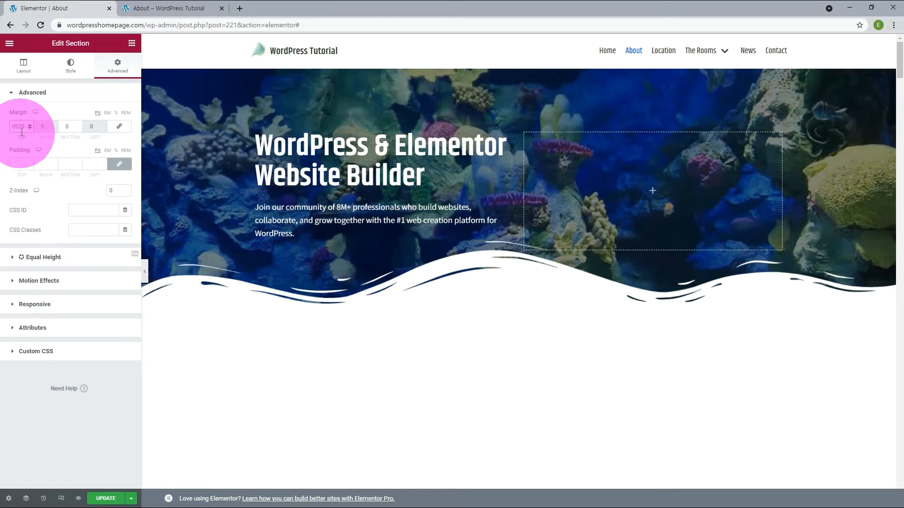
{"action": "left_click_drag", "start_coordinate": [16, 127], "coordinate": [1, 129]}
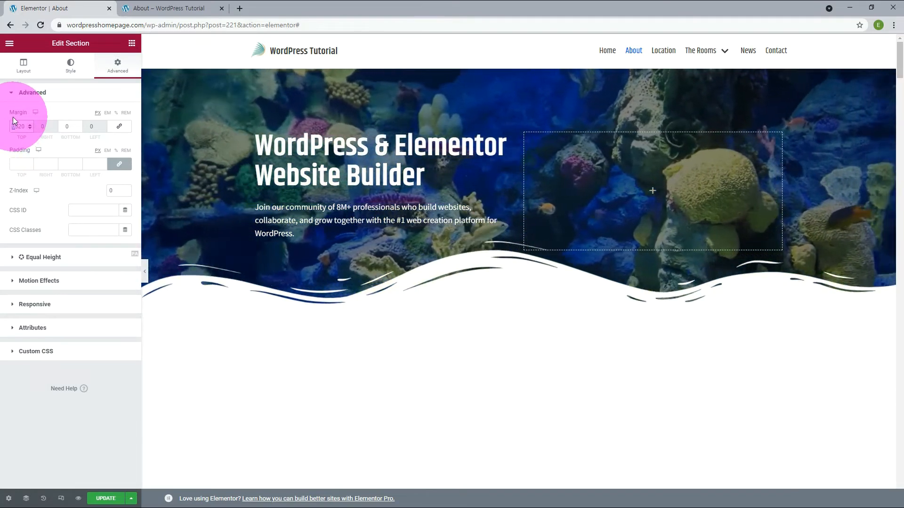
{"action": "type", "text": "-"}
{"action": "left_click", "coordinate": [453, 362]}
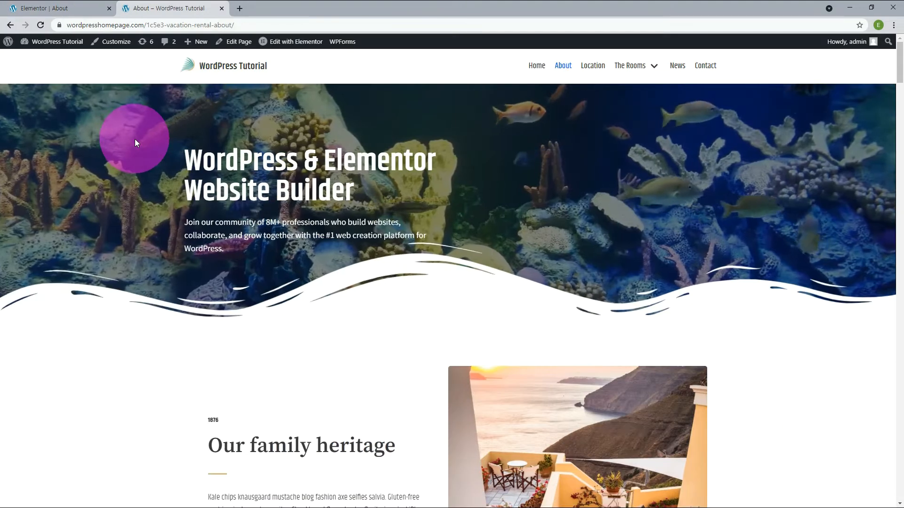
- Reload the live About page to check the hero area and return to the Elementor editor
{"action": "key", "text": "F5"}
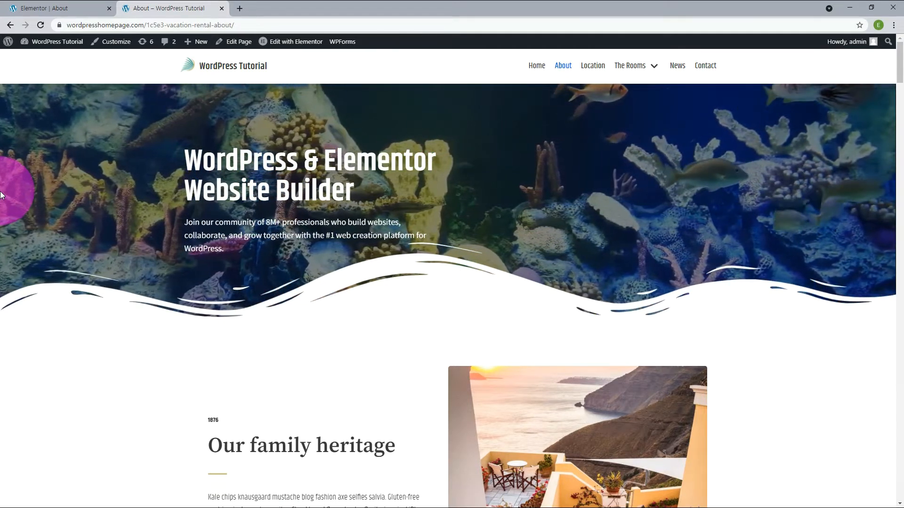
{"action": "key", "text": "ctrl+Tab"}
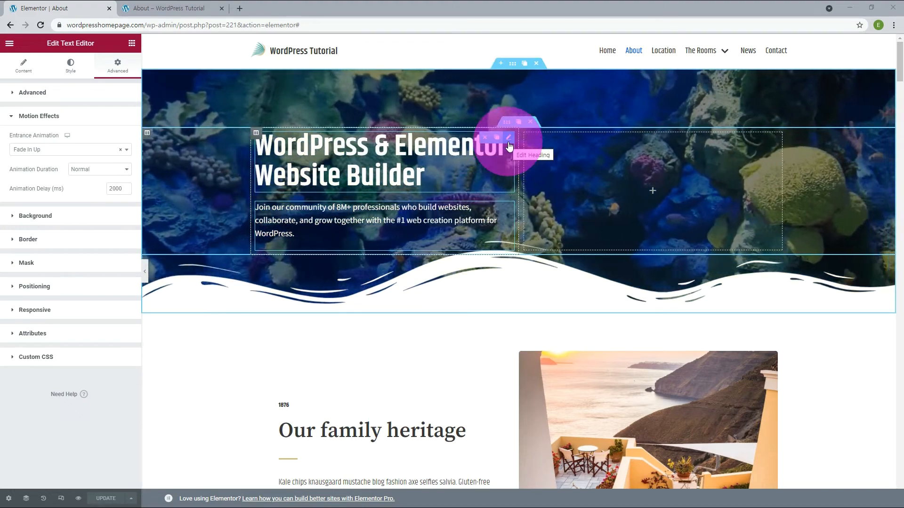
- Change the hero heading's entrance animation to Fade In Left and update the page
{"action": "left_click", "coordinate": [509, 144]}
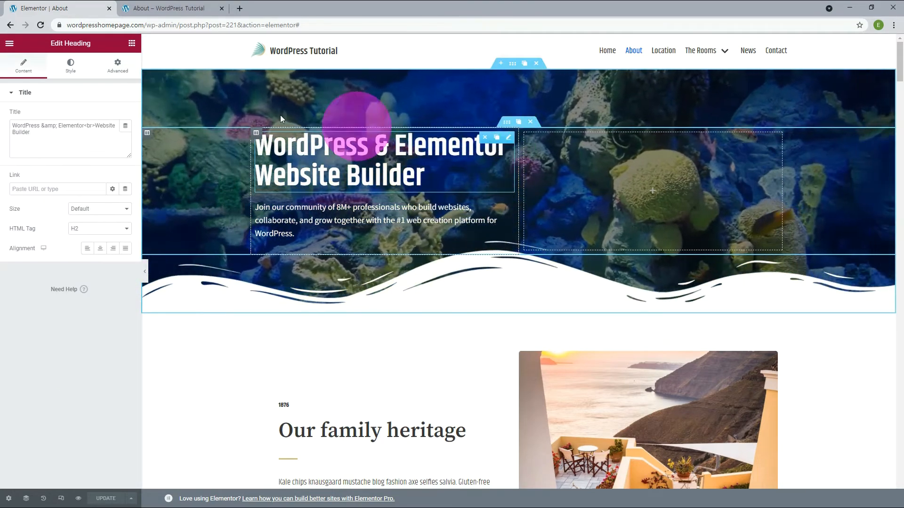
{"action": "left_click", "coordinate": [118, 67]}
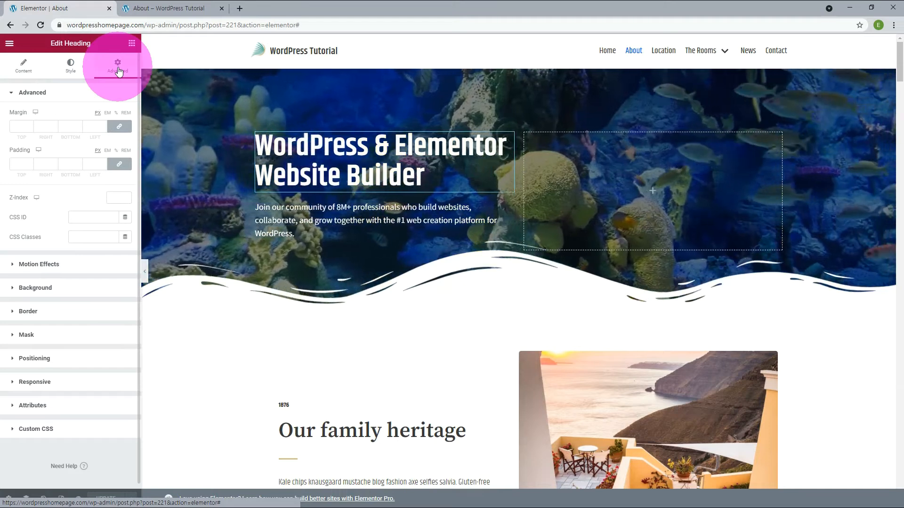
{"action": "left_click", "coordinate": [53, 265]}
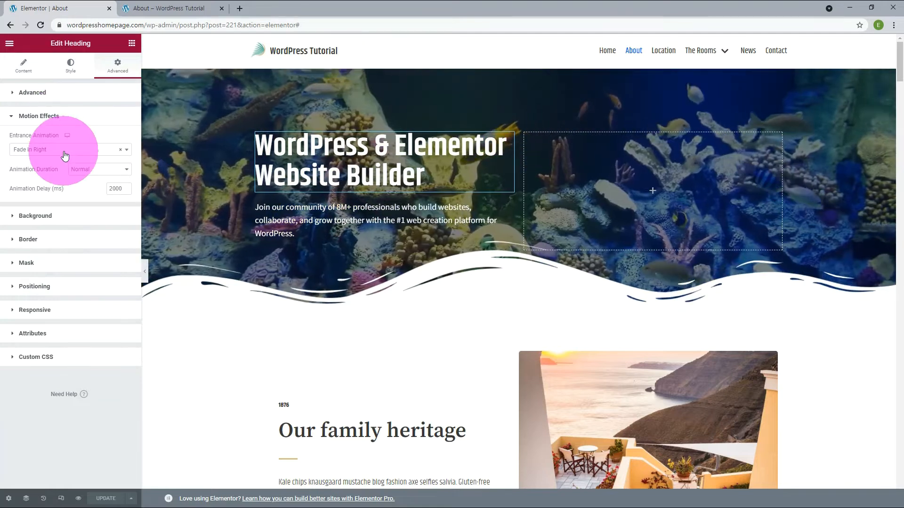
{"action": "left_click", "coordinate": [65, 155]}
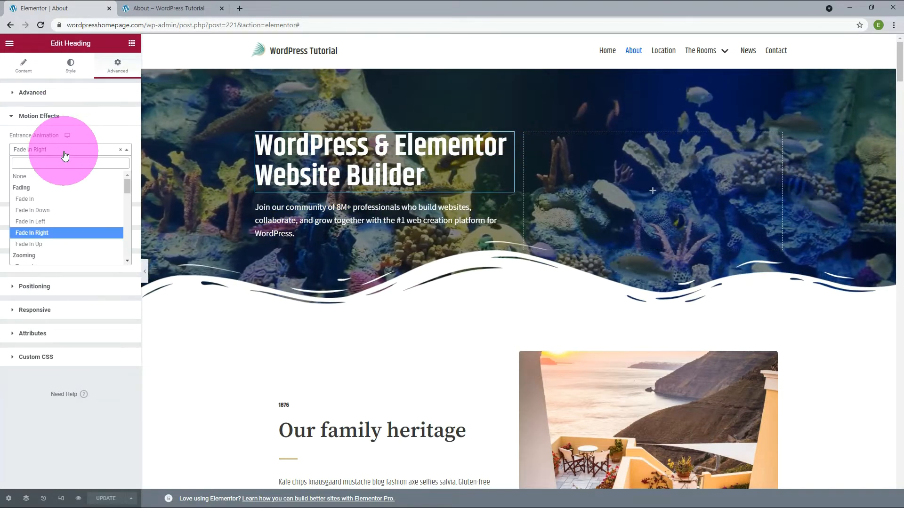
{"action": "left_click", "coordinate": [43, 221]}
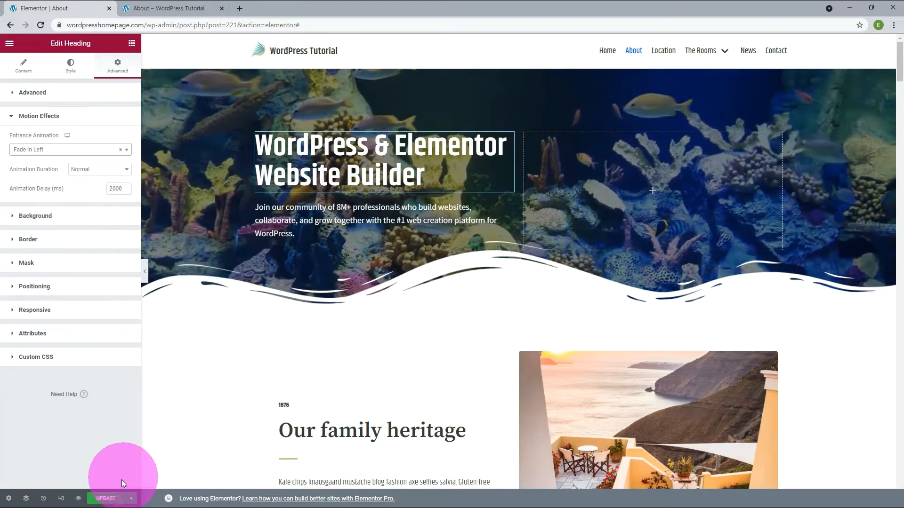
{"action": "left_click", "coordinate": [108, 500]}
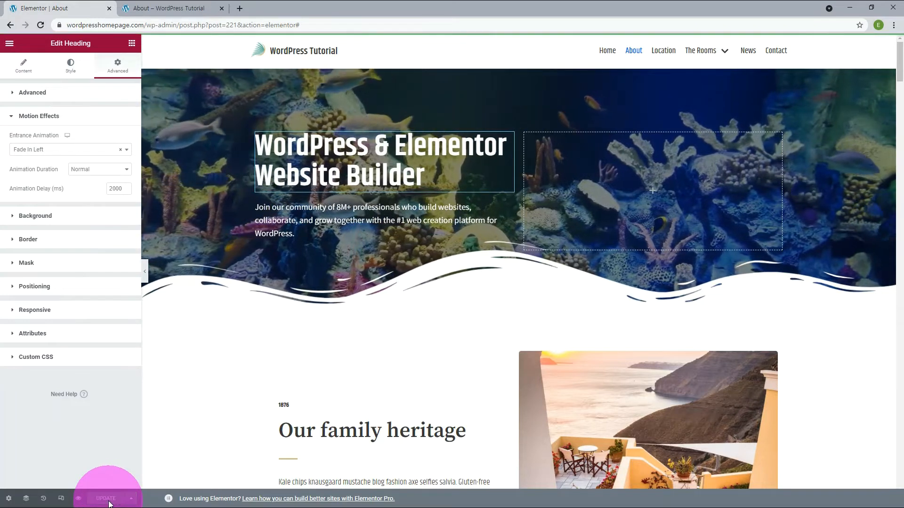
- Reload the live About page to check the hero heading's entrance animation and return to the Elementor editor
{"action": "left_click", "coordinate": [173, 7]}
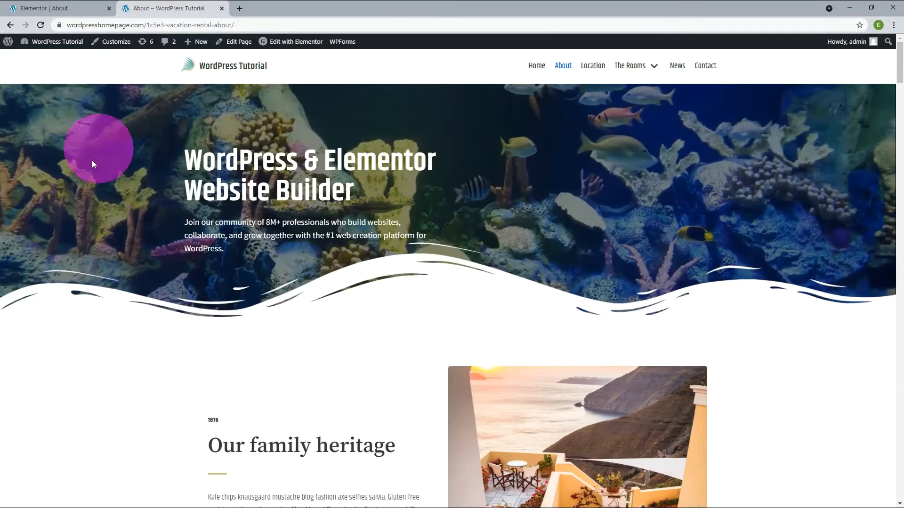
{"action": "key", "text": "F5"}
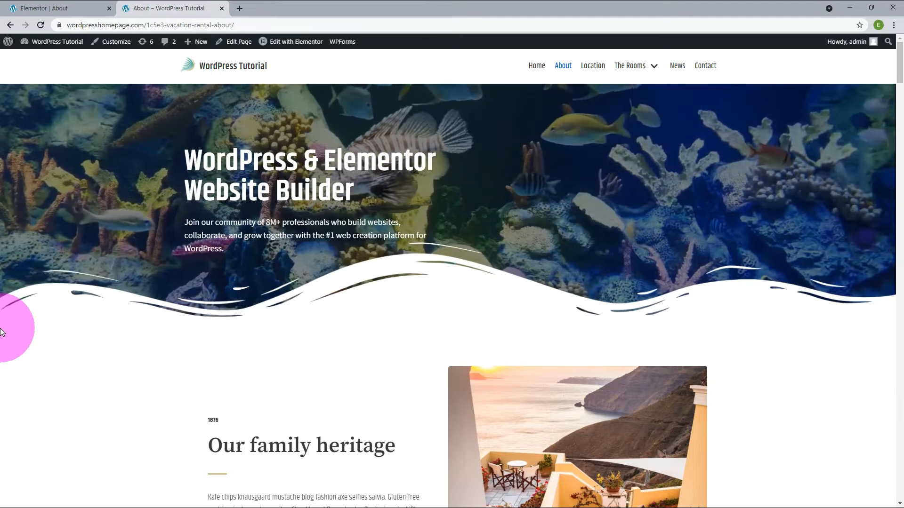
{"action": "left_click", "coordinate": [19, 9]}
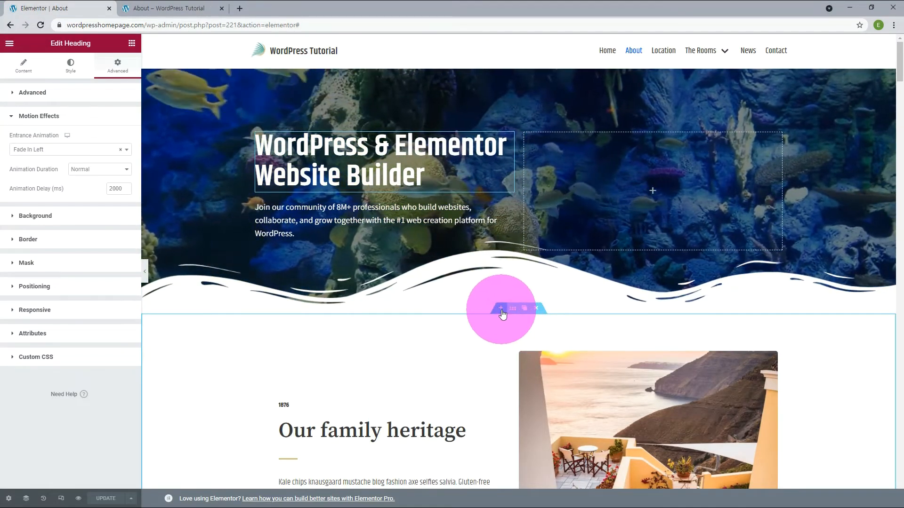
- Add a new single-column section directly below the hero's wave divider
{"action": "left_click", "coordinate": [501, 309]}
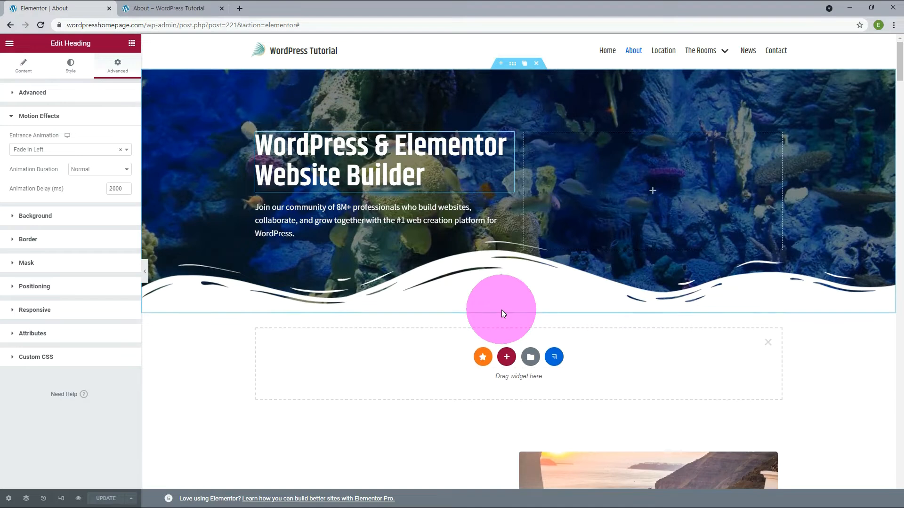
{"action": "left_click", "coordinate": [506, 358]}
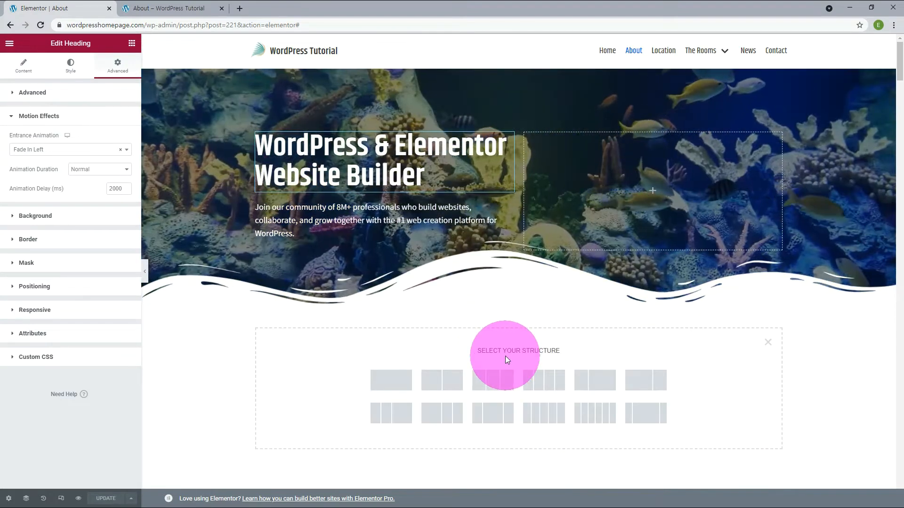
{"action": "left_click", "coordinate": [403, 379]}
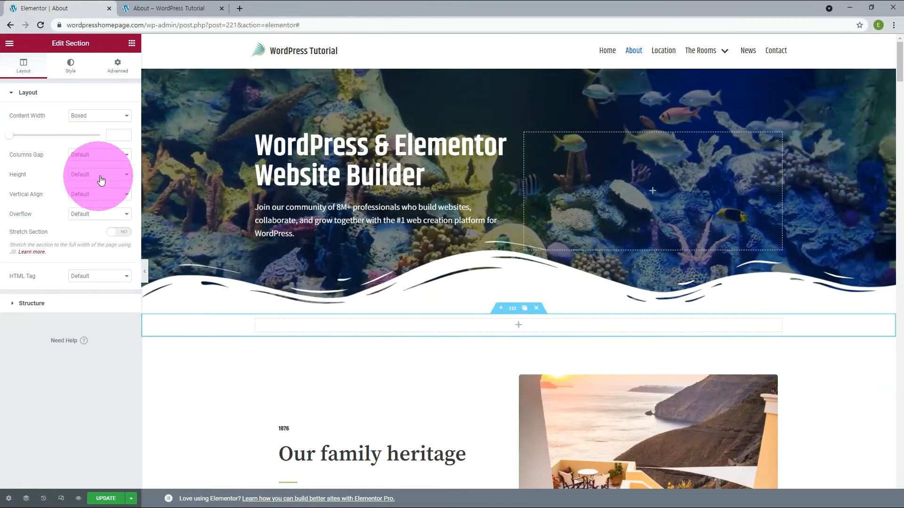
- Set the new section's height to Min Height with a minimum of 960 px and check its extent
{"action": "left_click", "coordinate": [101, 177]}
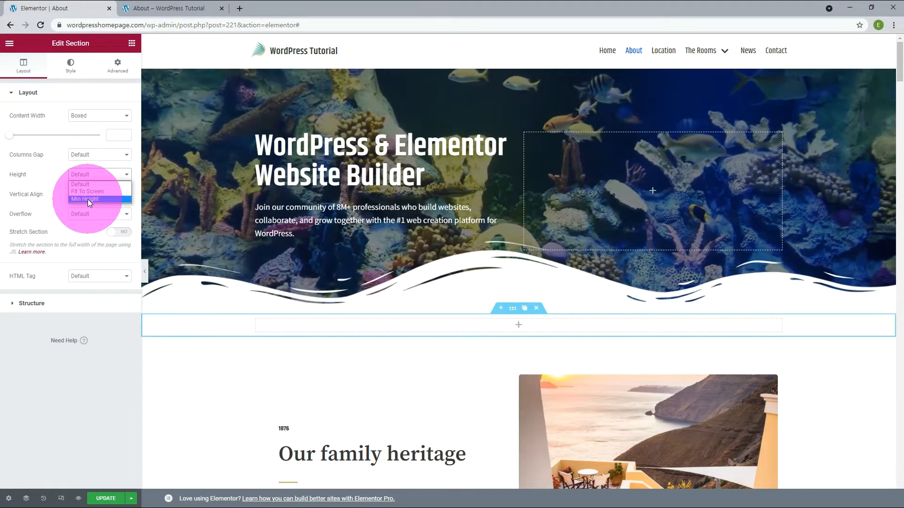
{"action": "left_click", "coordinate": [87, 199]}
{"action": "type", "text": "960"}
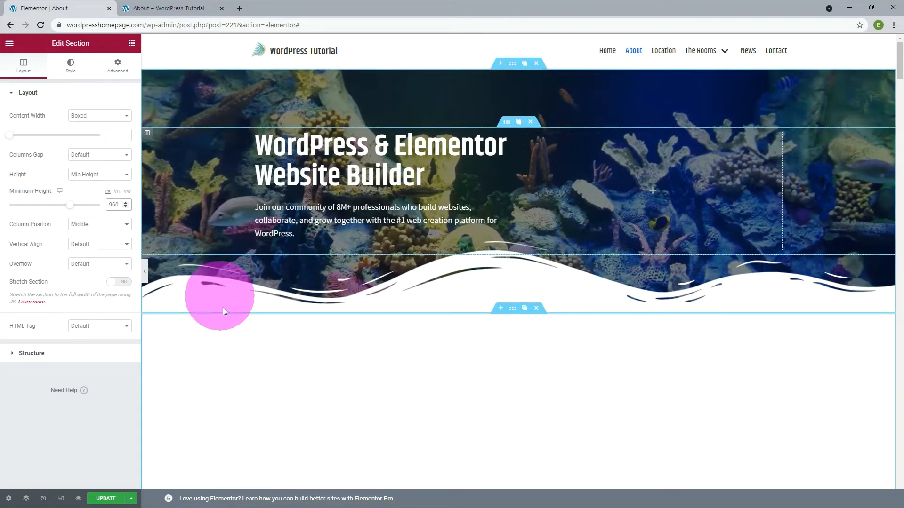
{"action": "scroll", "coordinate": [224, 318], "scroll_direction": "down", "scroll_amount": 5}
{"action": "scroll", "coordinate": [233, 306], "scroll_direction": "down", "scroll_amount": 5}
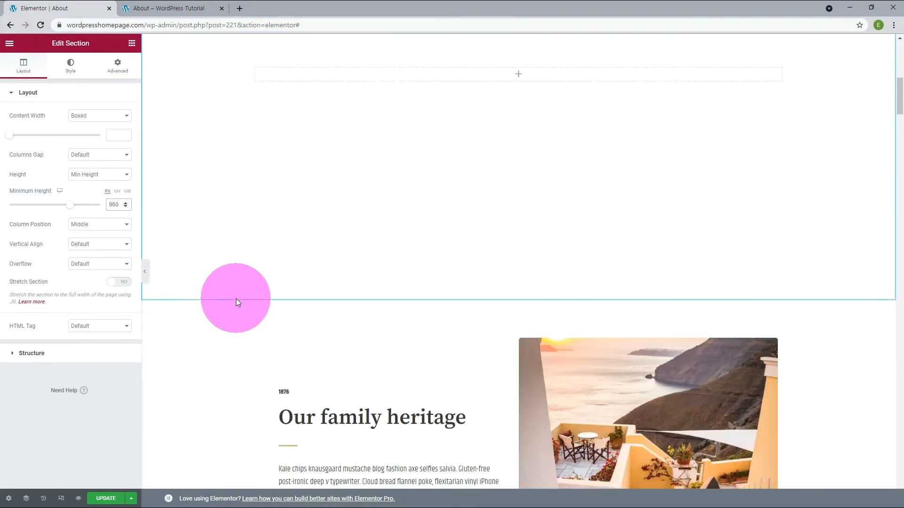
{"action": "scroll", "coordinate": [236, 298], "scroll_direction": "up", "scroll_amount": 5}
{"action": "scroll", "coordinate": [236, 298], "scroll_direction": "up", "scroll_amount": 2}
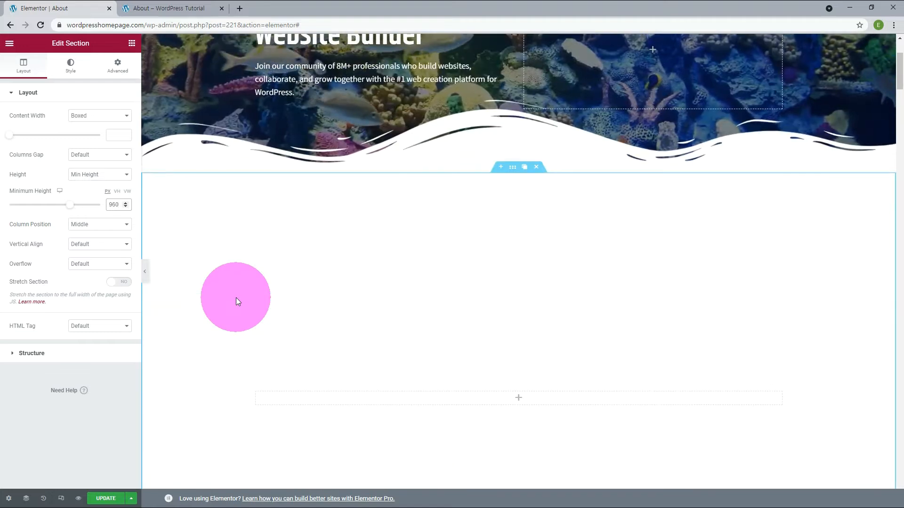
- Place a Premium Dual Heading widget in the new section and a Premium Fancy Text widget above it
{"action": "left_click", "coordinate": [299, 397]}
{"action": "left_click", "coordinate": [126, 104]}
{"action": "left_click", "coordinate": [129, 126]}
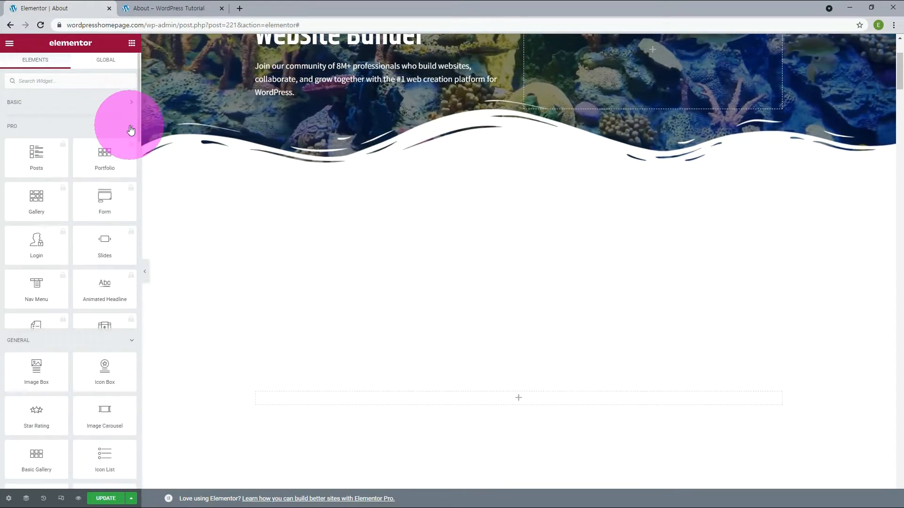
{"action": "left_click", "coordinate": [133, 152]}
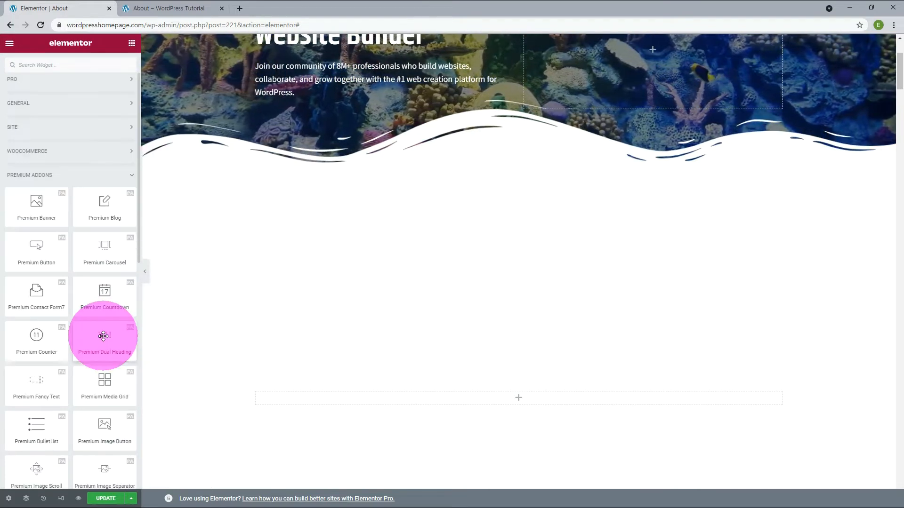
{"action": "left_click_drag", "start_coordinate": [103, 336], "coordinate": [417, 399]}
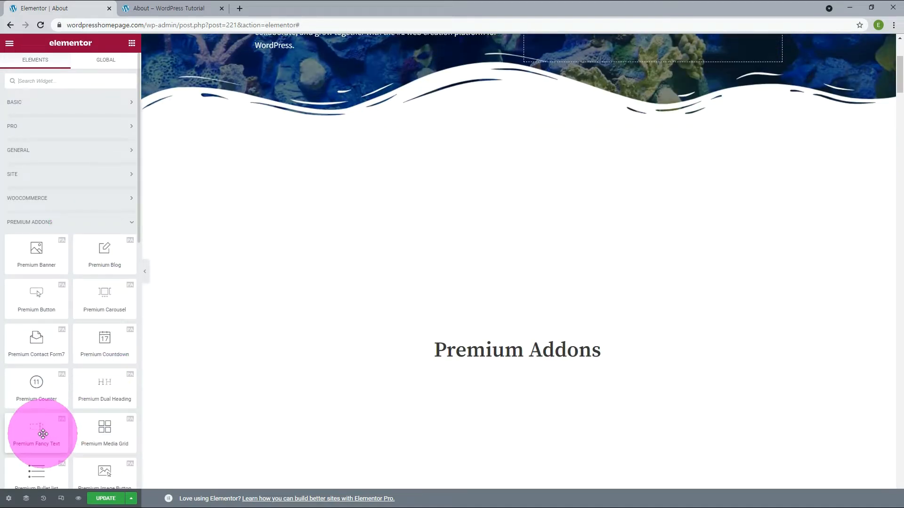
{"action": "left_click_drag", "start_coordinate": [43, 434], "coordinate": [493, 340]}
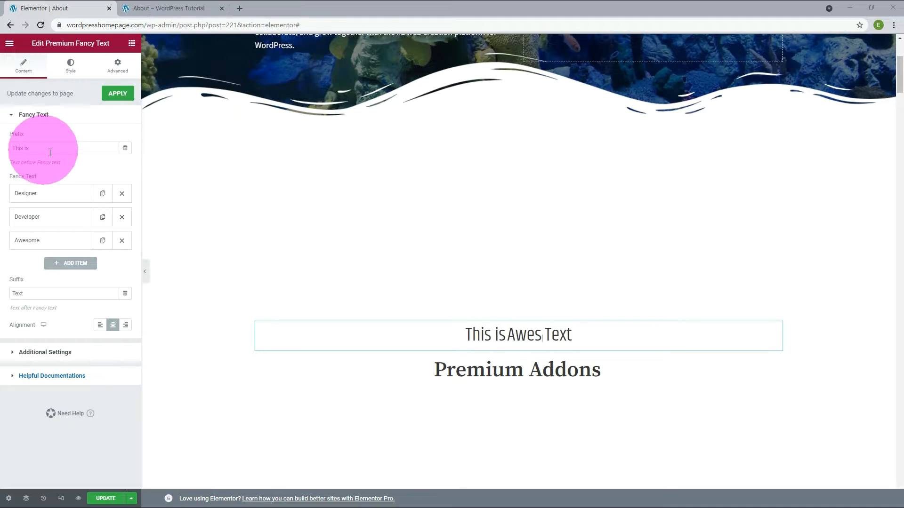
- Clear the Fancy Text widget's prefix and set its suffix to "Stories"
{"action": "left_click_drag", "start_coordinate": [57, 150], "coordinate": [14, 148]}
{"action": "key", "text": "BackSpace"}
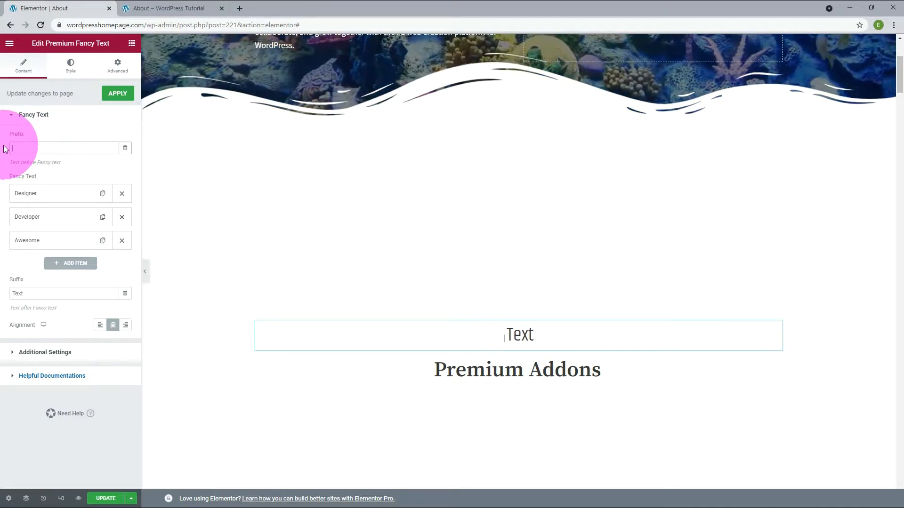
{"action": "double_click", "coordinate": [104, 301]}
{"action": "type", "text": "Stories"}
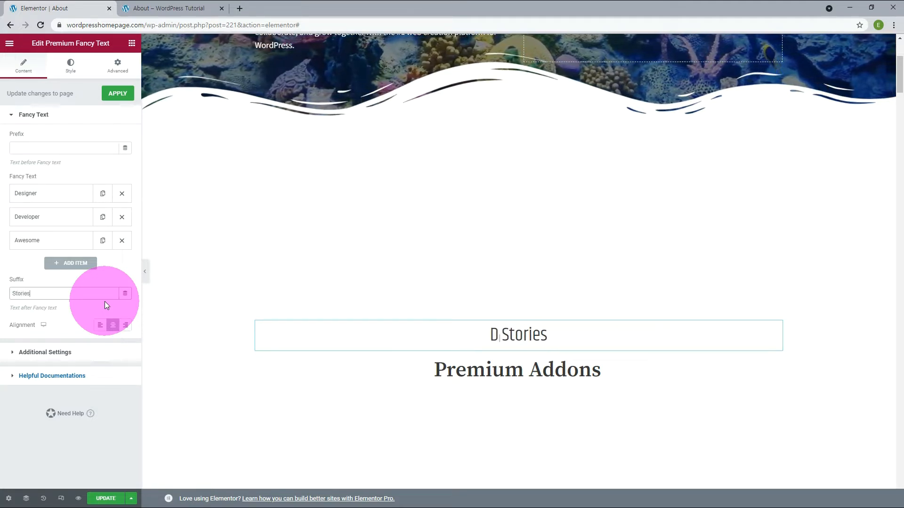
- Remove the "Awesome" fancy text item and change the two remaining items to "Facebook" and "Instagram"
{"action": "left_click", "coordinate": [122, 241]}
{"action": "left_click", "coordinate": [57, 194]}
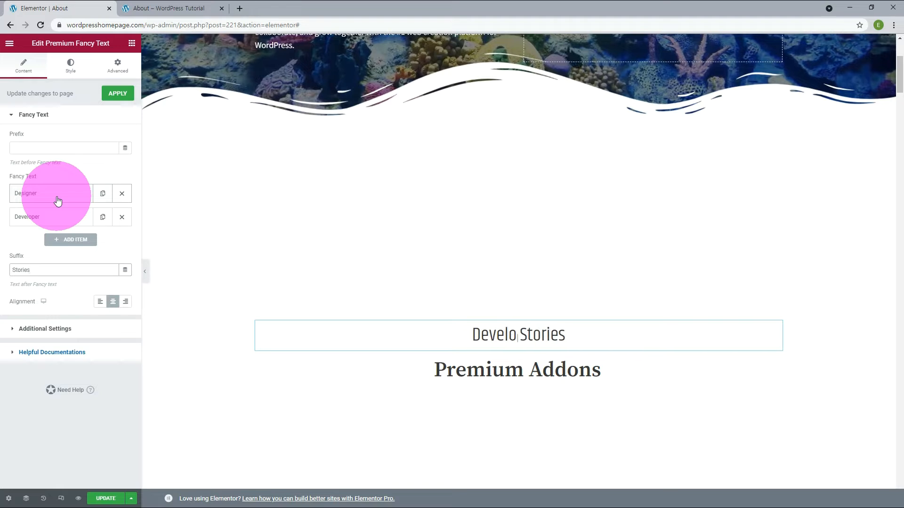
{"action": "left_click_drag", "start_coordinate": [50, 227], "coordinate": [9, 235]}
{"action": "type", "text": "Facebook"}
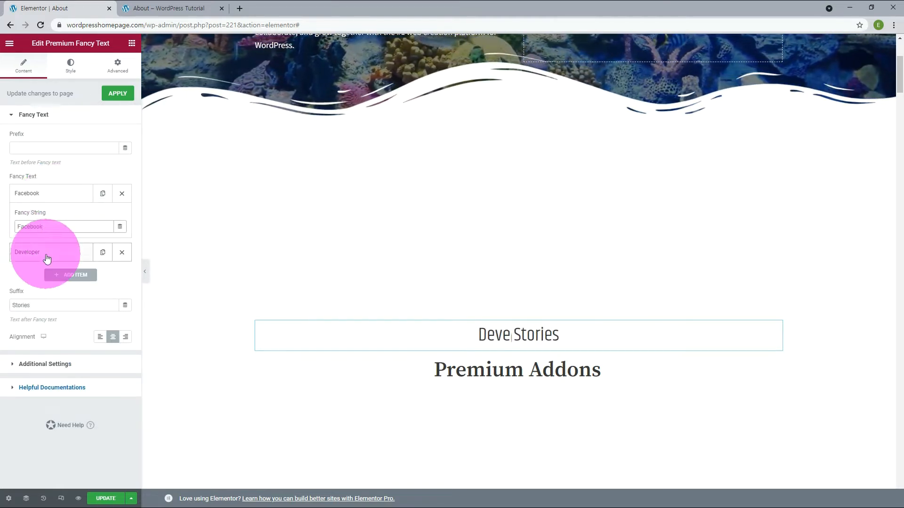
{"action": "left_click", "coordinate": [19, 252]}
{"action": "left_click_drag", "start_coordinate": [56, 250], "coordinate": [2, 271]}
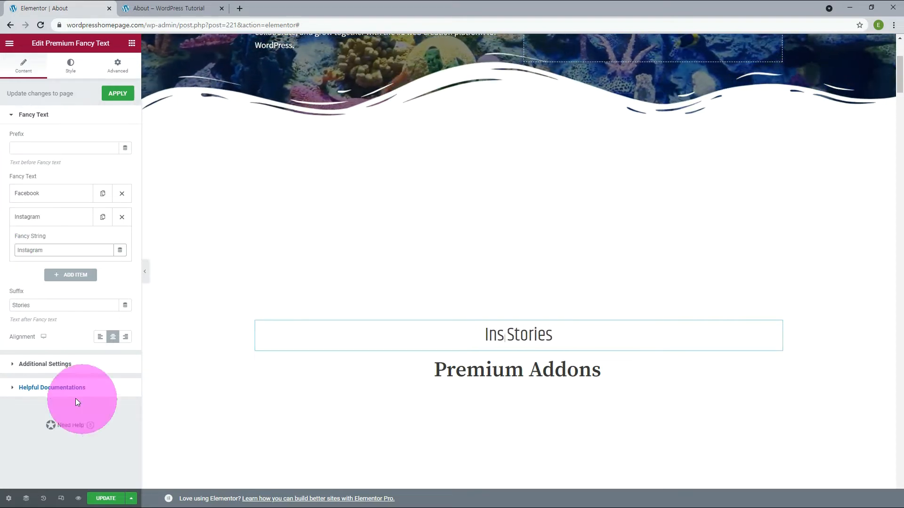
- Set the Fancy Text widget's animation effect to Slide Up
{"action": "left_click", "coordinate": [53, 364]}
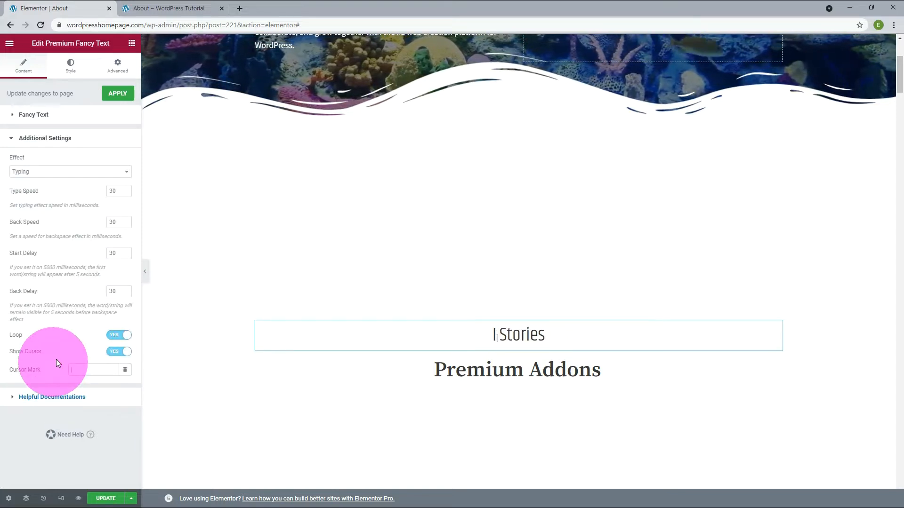
{"action": "left_click", "coordinate": [117, 174]}
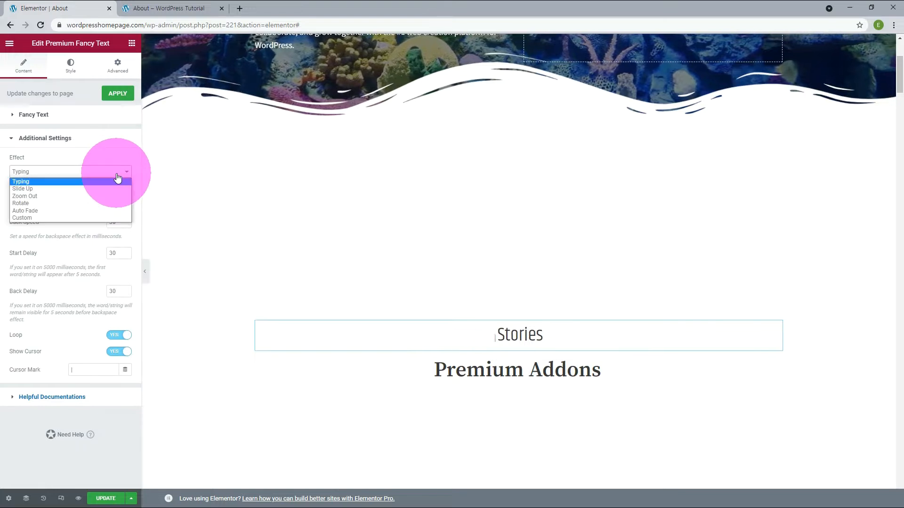
{"action": "left_click", "coordinate": [94, 188]}
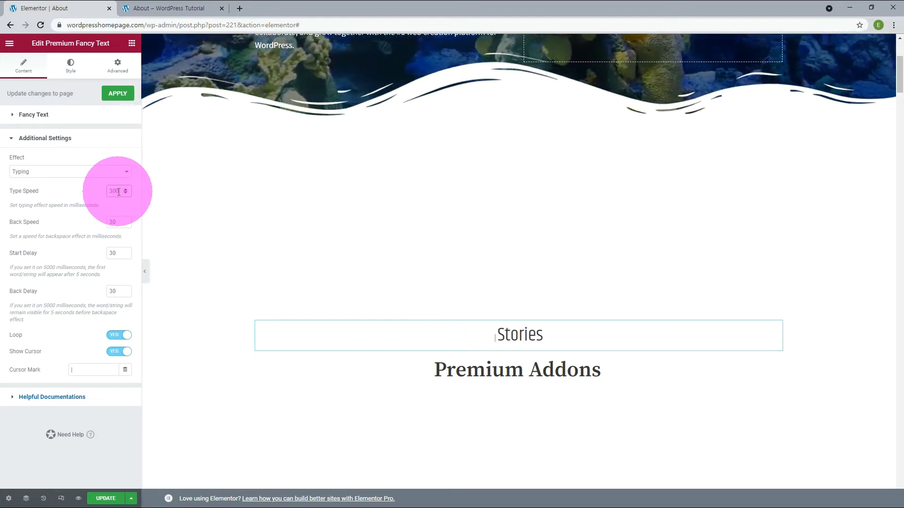
{"action": "left_click", "coordinate": [84, 171]}
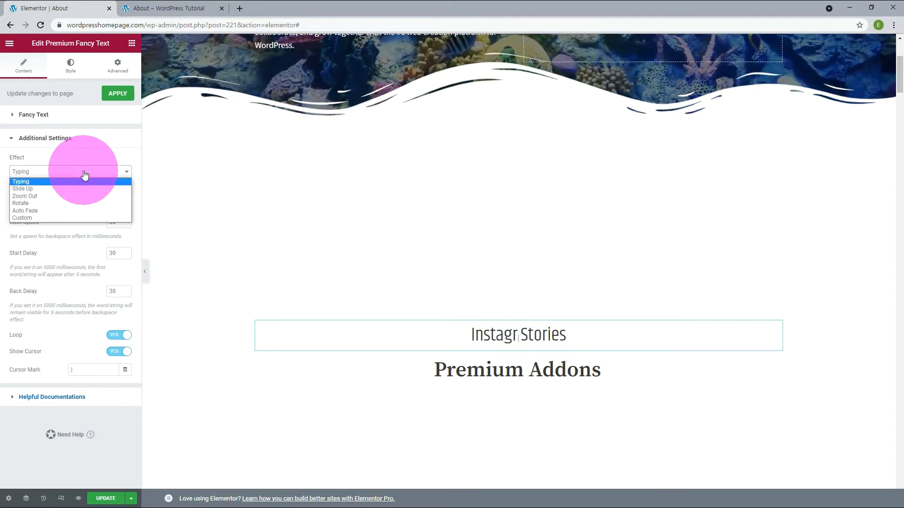
{"action": "left_click", "coordinate": [64, 189]}
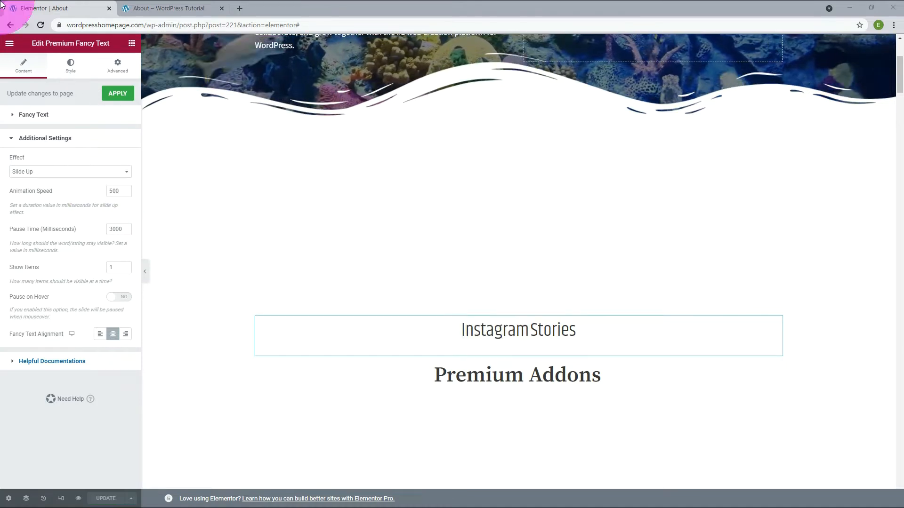
- Style the fancy text with the colour #878787 and a font size of 21 px
{"action": "left_click", "coordinate": [76, 69]}
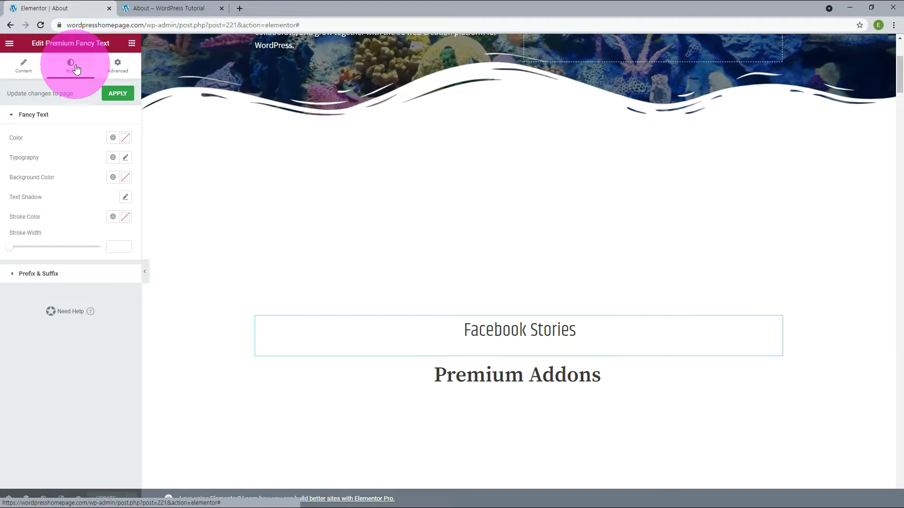
{"action": "left_click", "coordinate": [125, 139]}
{"action": "double_click", "coordinate": [36, 280]}
{"action": "type", "text": "87"}
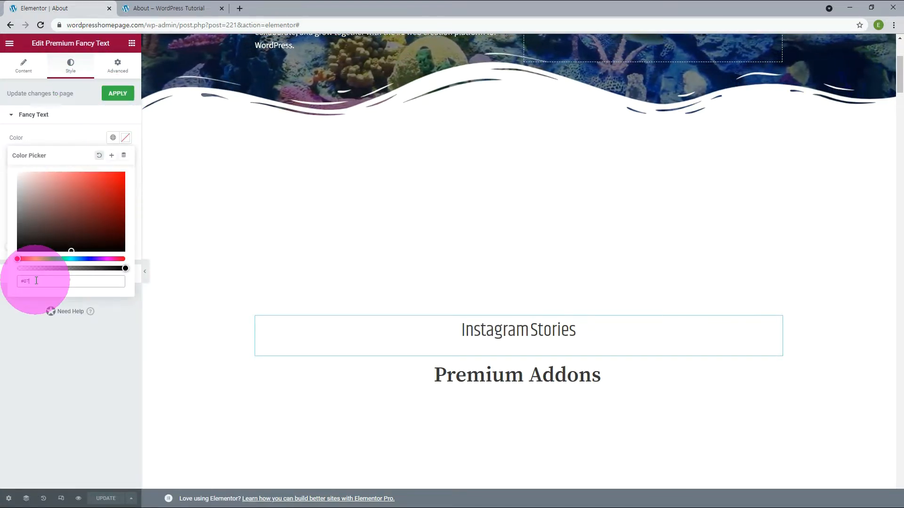
{"action": "type", "text": "8787"}
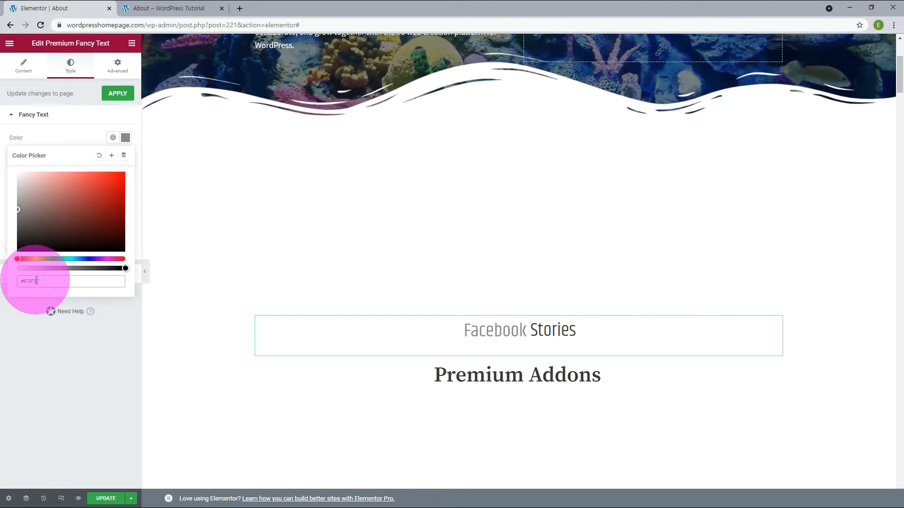
{"action": "left_click", "coordinate": [126, 158]}
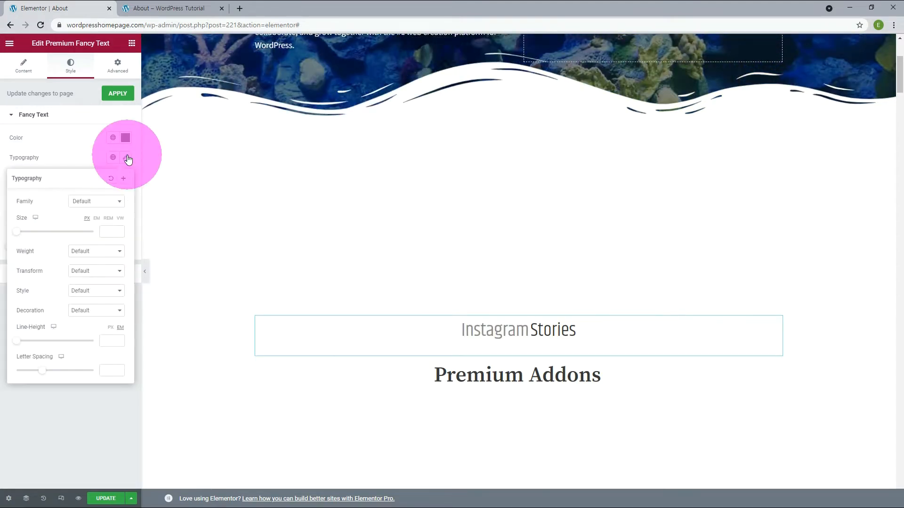
{"action": "left_click", "coordinate": [108, 231]}
{"action": "type", "text": "21"}
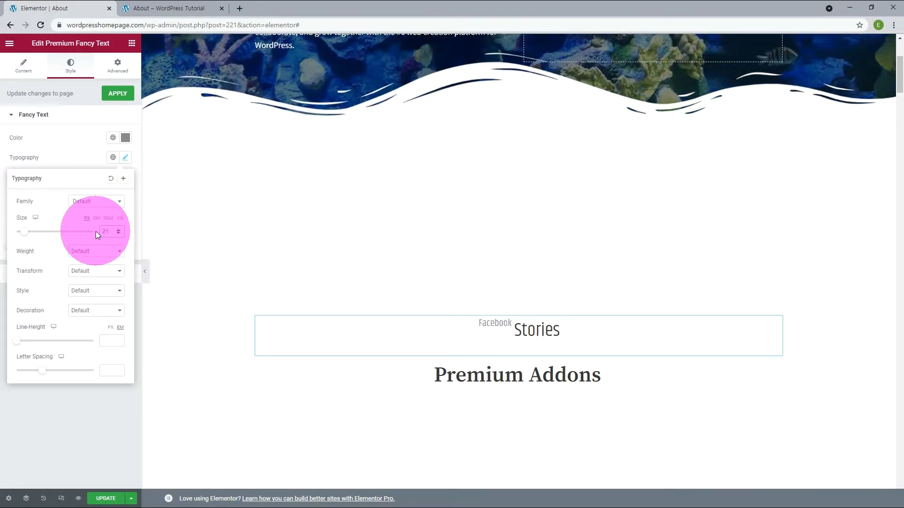
- Set the font size of the Fancy Text widget's prefix and suffix to 21 px
{"action": "left_click", "coordinate": [54, 276]}
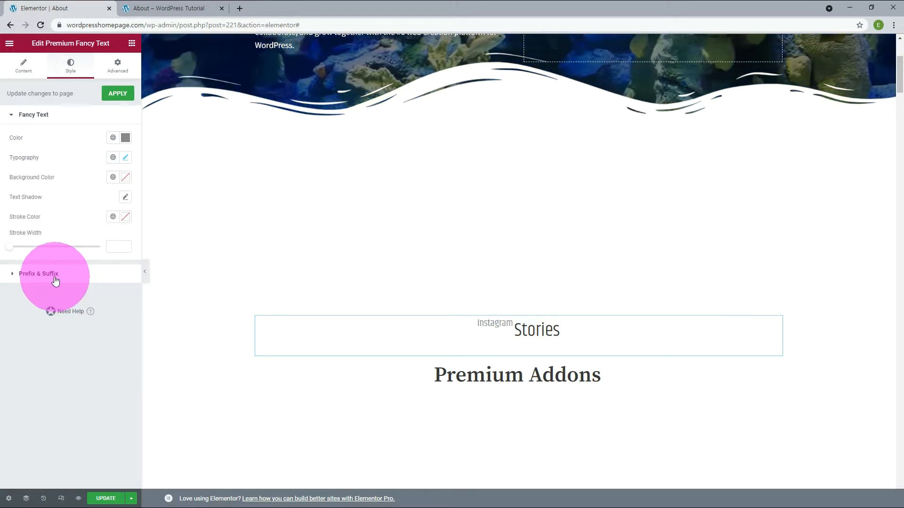
{"action": "left_click", "coordinate": [54, 276]}
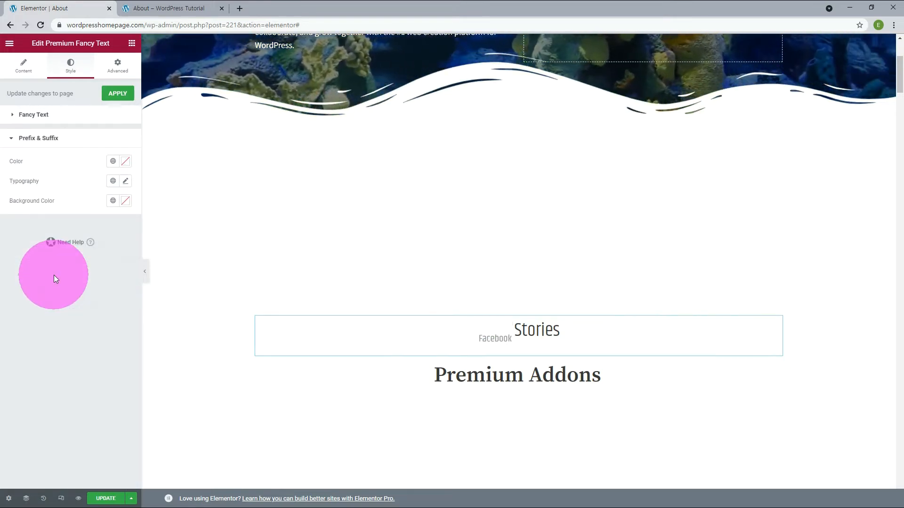
{"action": "left_click", "coordinate": [124, 184]}
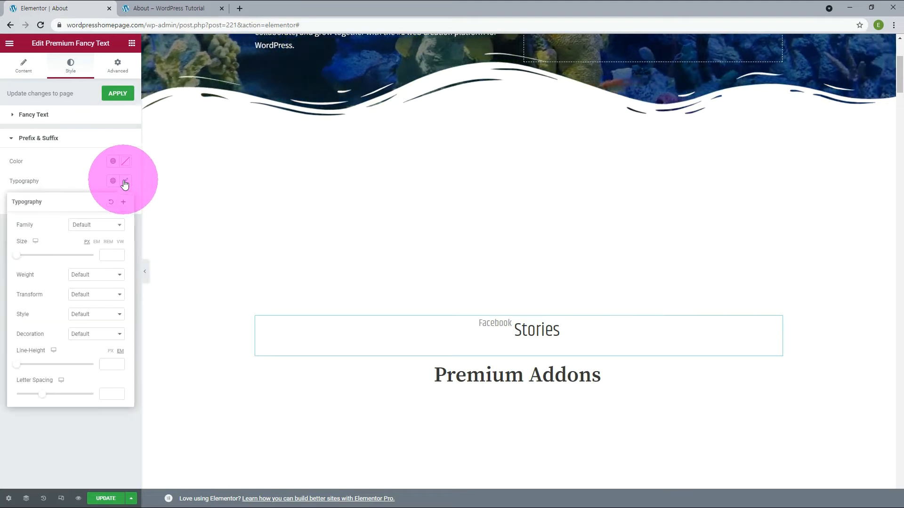
{"action": "left_click", "coordinate": [112, 257]}
{"action": "type", "text": "21"}
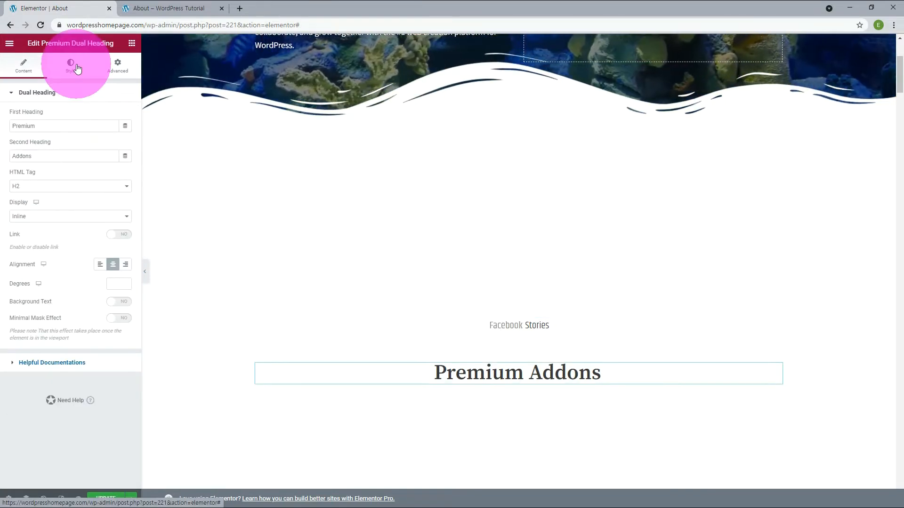
- Apply the Khand global font to the Dual Heading's first heading and set its font size to 65 px
{"action": "left_click", "coordinate": [70, 65]}
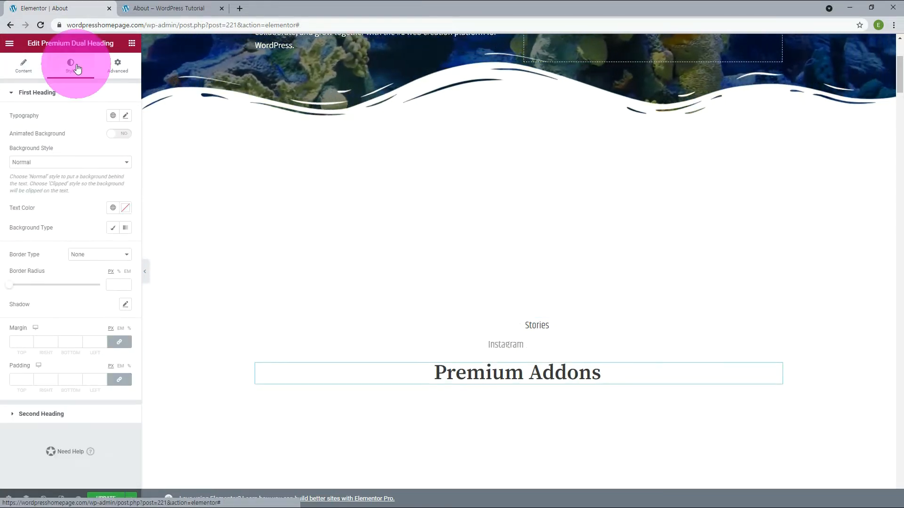
{"action": "left_click", "coordinate": [126, 117]}
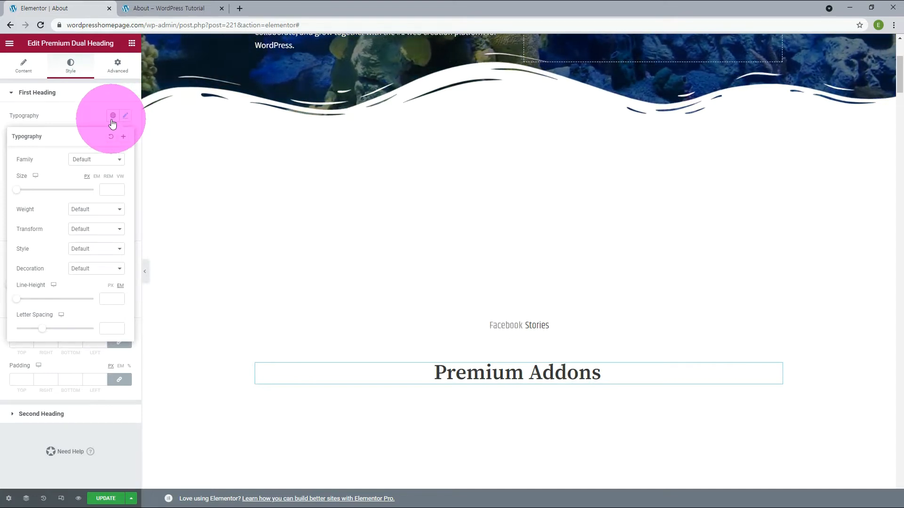
{"action": "left_click", "coordinate": [112, 116]}
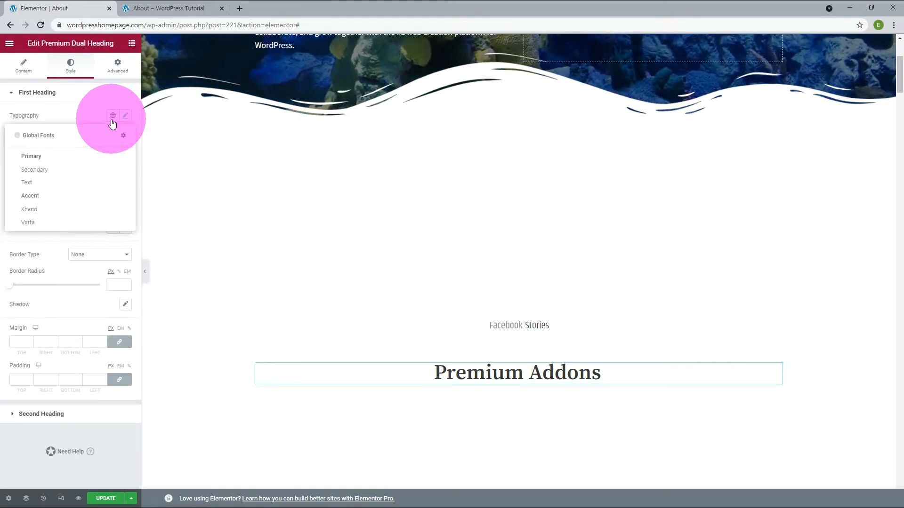
{"action": "left_click", "coordinate": [43, 206]}
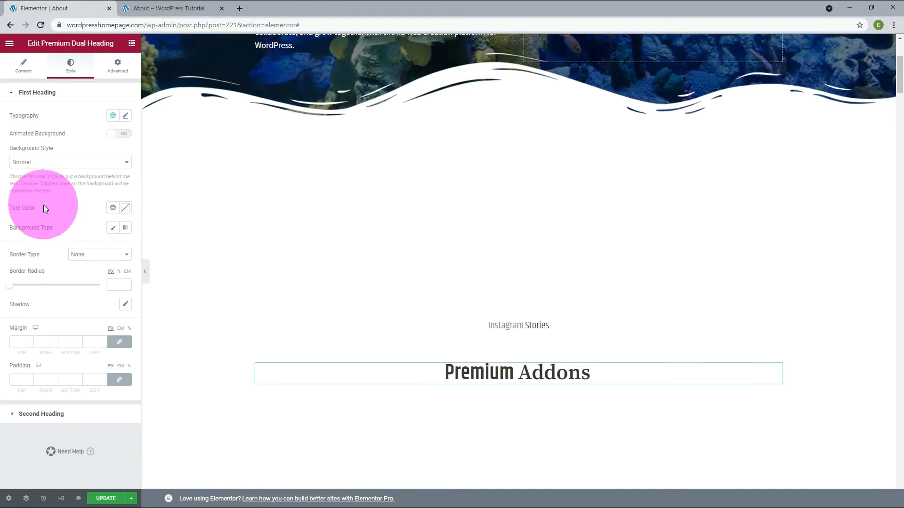
{"action": "left_click", "coordinate": [127, 117]}
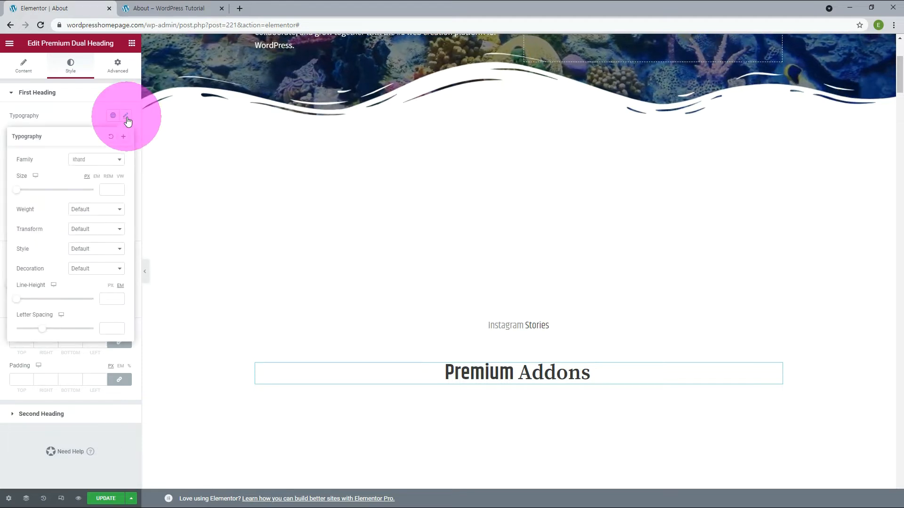
{"action": "left_click", "coordinate": [106, 190]}
{"action": "type", "text": "65"}
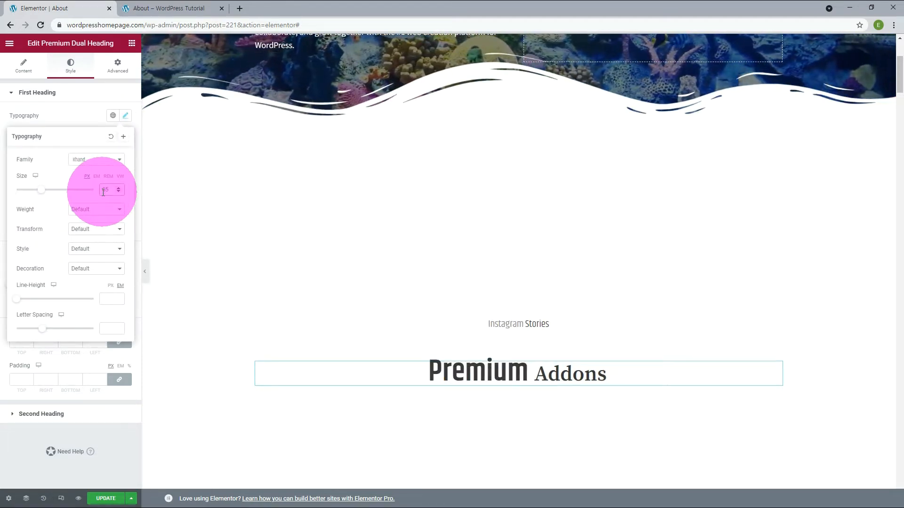
- Apply the Khand global font to the second heading and match its font size to the first heading's
{"action": "left_click", "coordinate": [50, 417]}
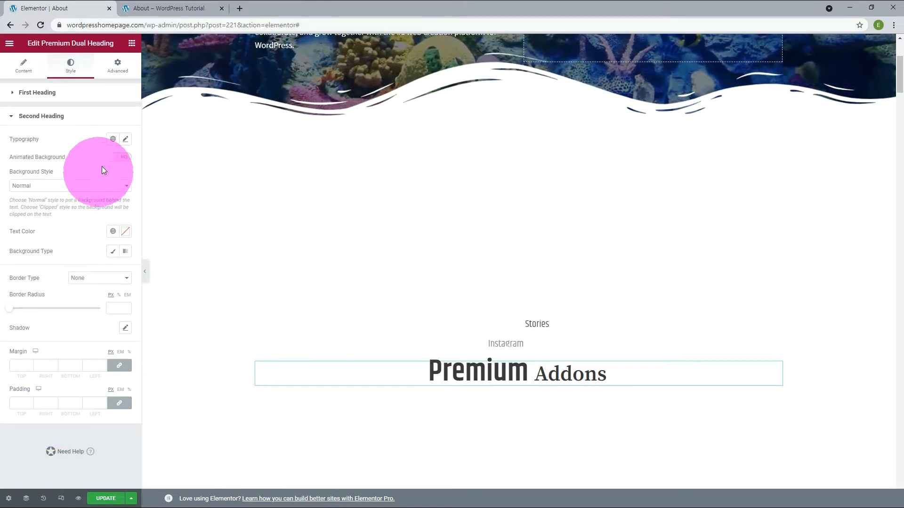
{"action": "left_click", "coordinate": [114, 140]}
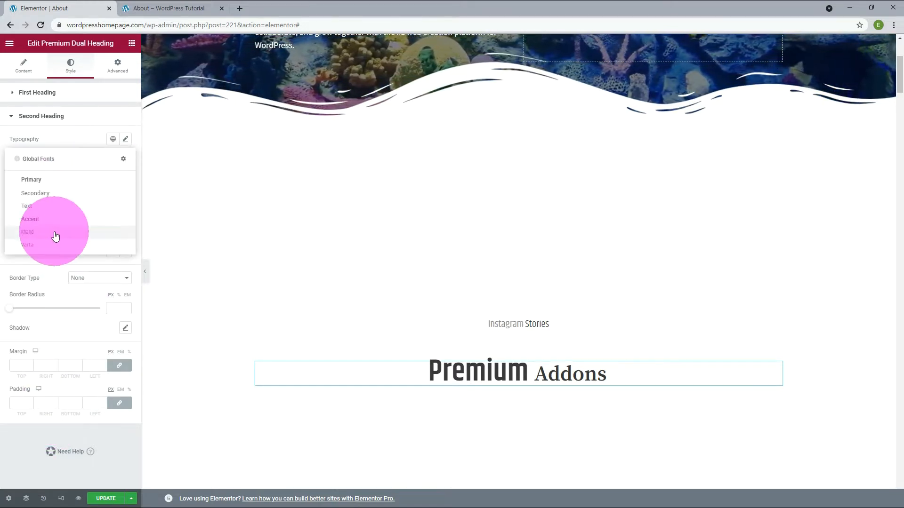
{"action": "left_click", "coordinate": [54, 234]}
{"action": "left_click", "coordinate": [125, 139]}
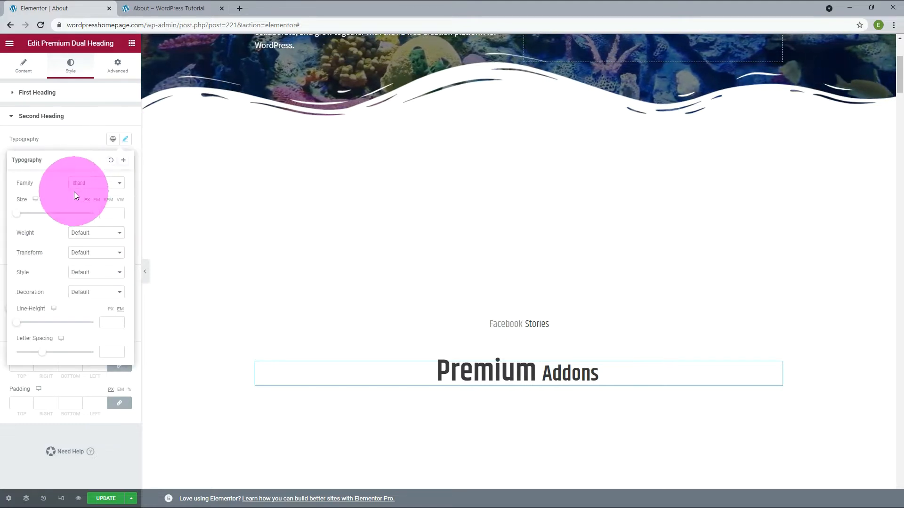
{"action": "left_click", "coordinate": [107, 212]}
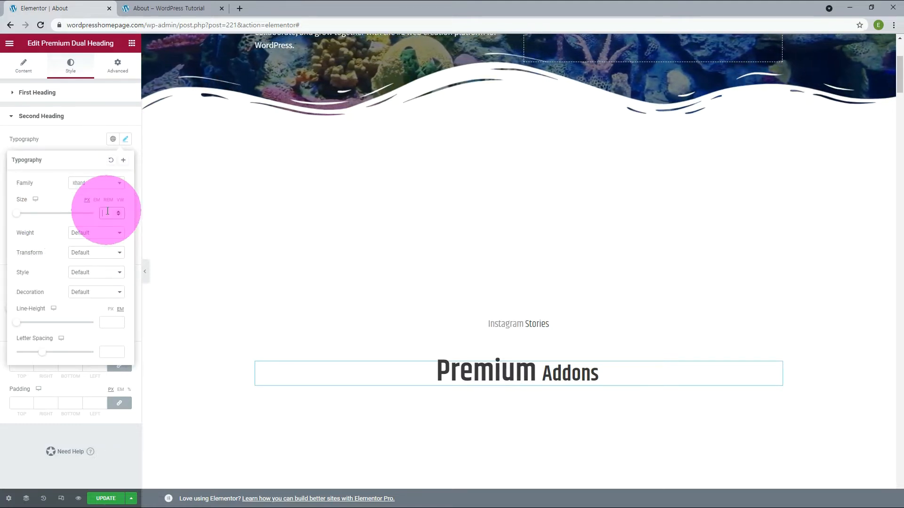
{"action": "type", "text": "60"}
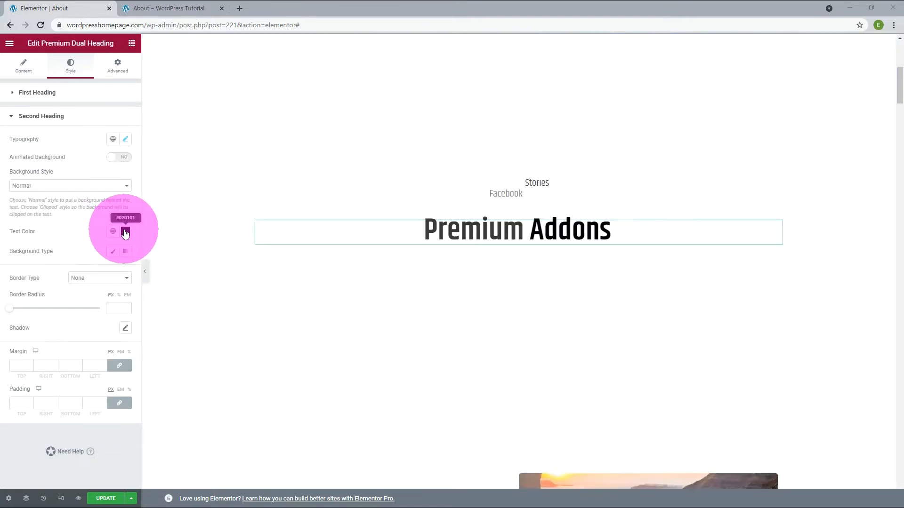
- Set the second heading's text colour to #5D8233
{"action": "left_click", "coordinate": [125, 232]}
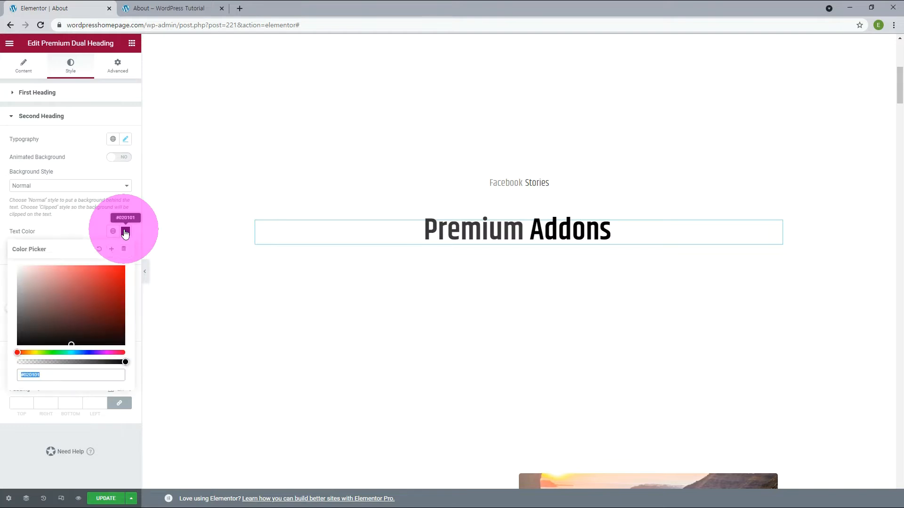
{"action": "double_click", "coordinate": [36, 377]}
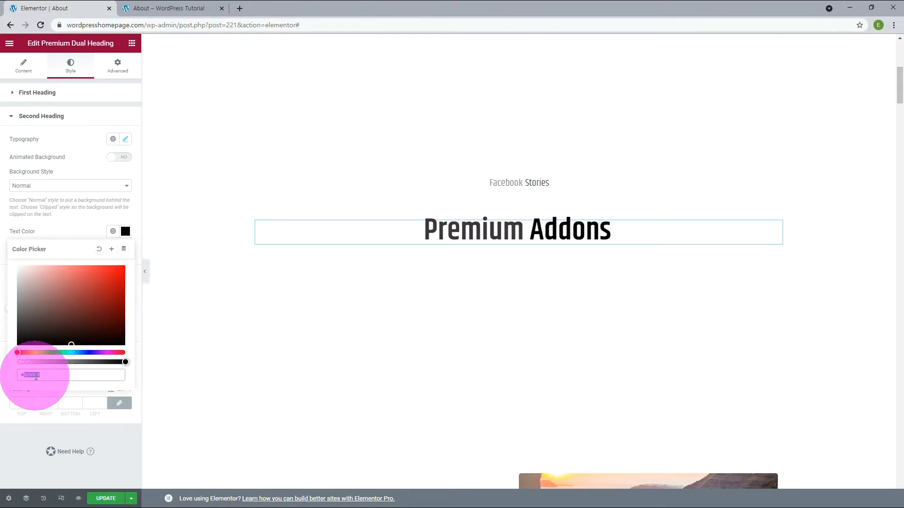
{"action": "type", "text": "#5D8233"}
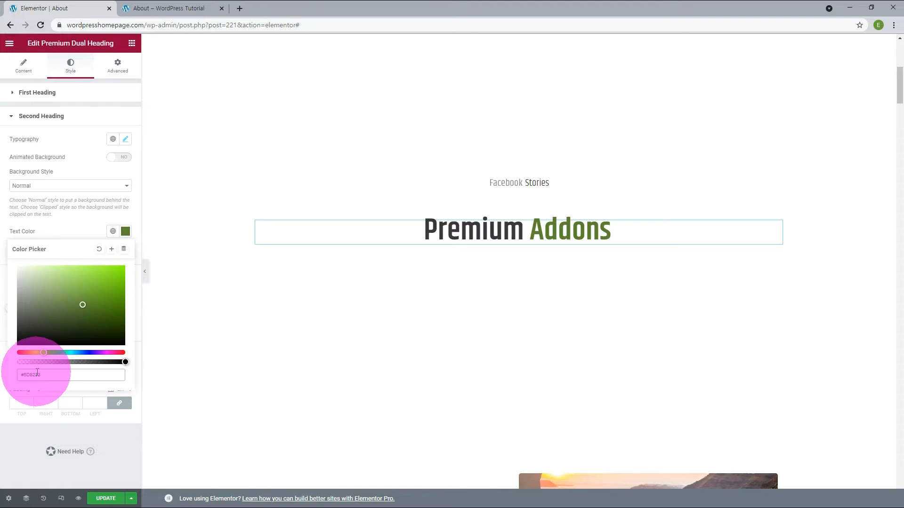
{"action": "left_click", "coordinate": [75, 434]}
- Change the Dual Heading's text to "Your" for the first heading and "Travels" for the second
{"action": "left_click", "coordinate": [23, 66]}
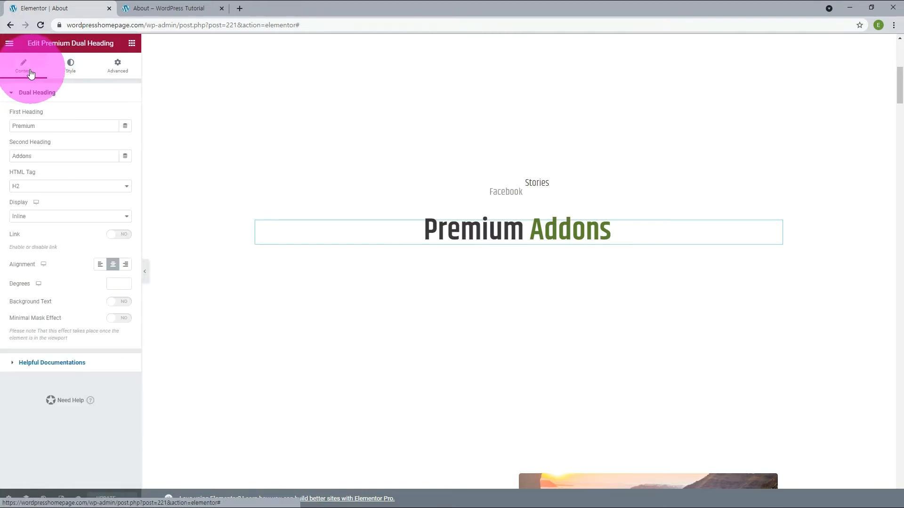
{"action": "left_click", "coordinate": [93, 151]}
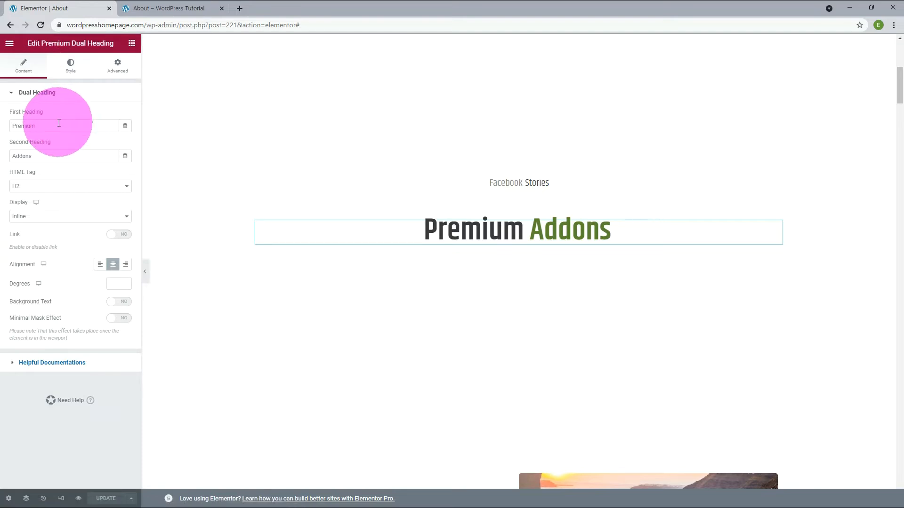
{"action": "left_click_drag", "start_coordinate": [59, 124], "coordinate": [2, 126]}
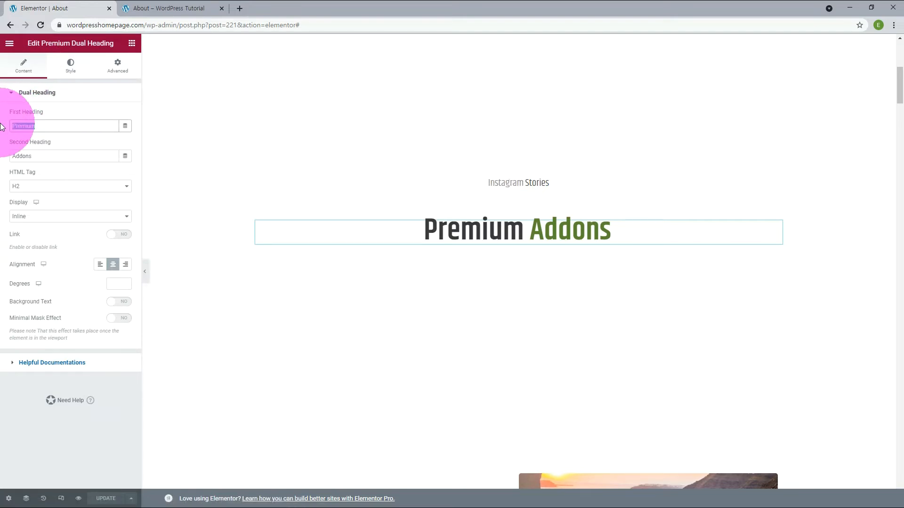
{"action": "type", "text": "Your"}
{"action": "left_click_drag", "start_coordinate": [60, 155], "coordinate": [1, 162]}
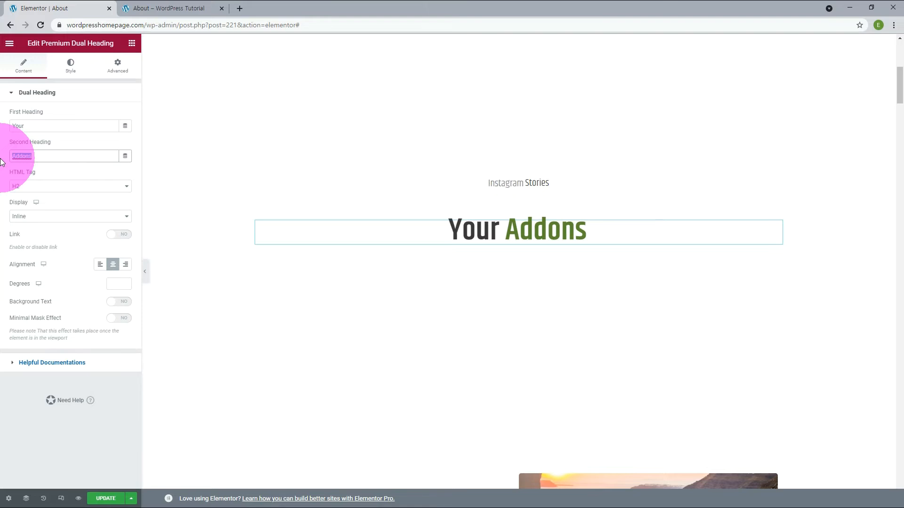
{"action": "type", "text": "Travels"}
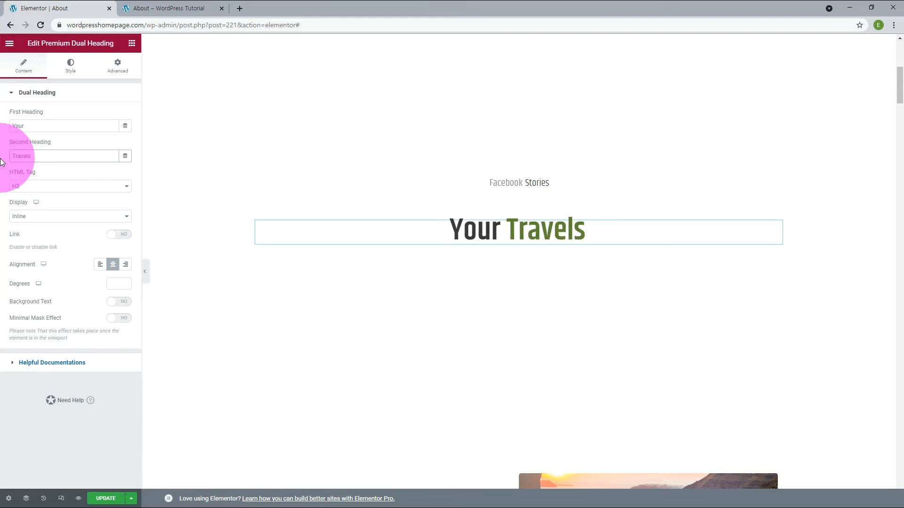
- Unlink the Dual Heading's margin values and set the top margin to -50 px
{"action": "left_click", "coordinate": [117, 65]}
{"action": "left_click", "coordinate": [112, 132]}
{"action": "left_click", "coordinate": [24, 126]}
{"action": "type", "text": "-53"}
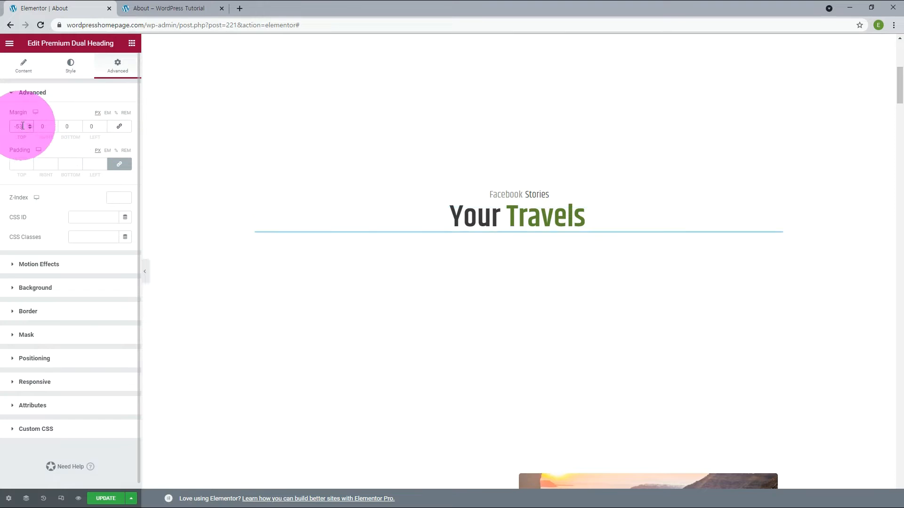
{"action": "left_click", "coordinate": [30, 124]}
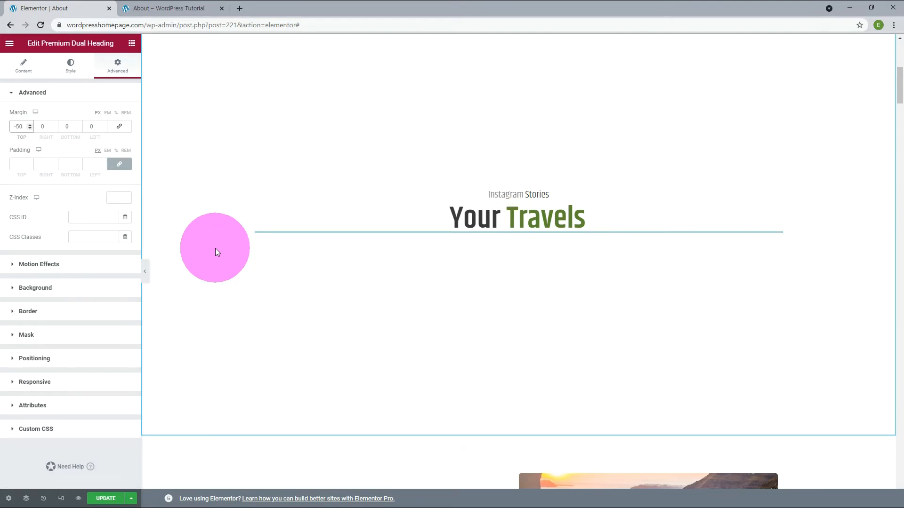
- Give the section containing the headings a Classic background overlay with the map3.png image from the media library
{"action": "scroll", "coordinate": [215, 252], "scroll_direction": "up", "scroll_amount": 2}
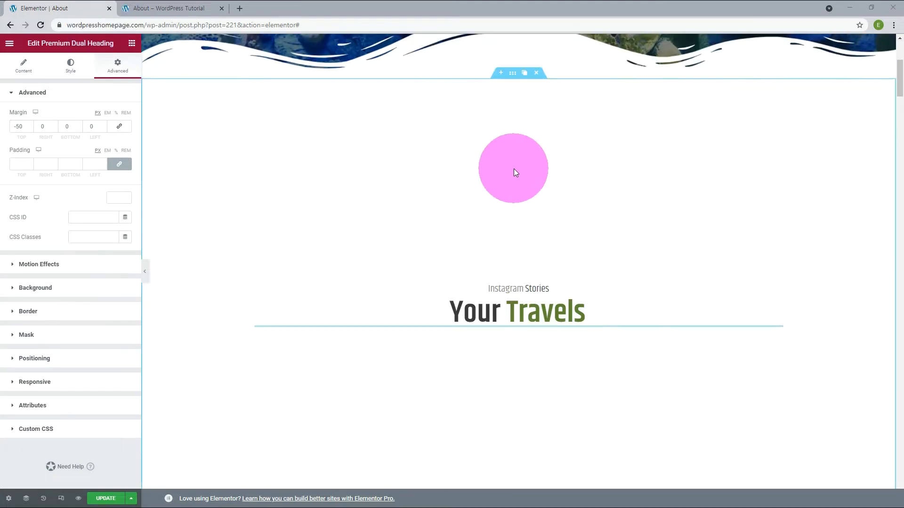
{"action": "left_click", "coordinate": [513, 74]}
{"action": "left_click", "coordinate": [71, 65]}
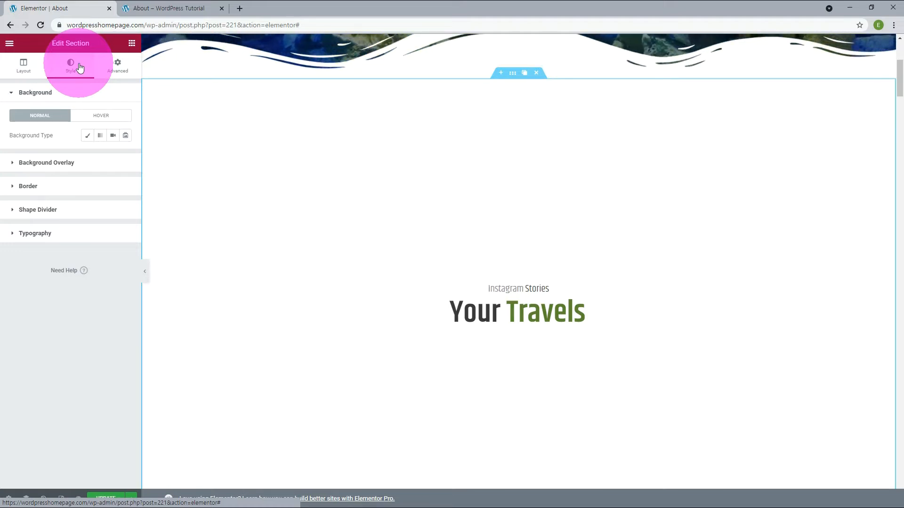
{"action": "left_click", "coordinate": [47, 163]}
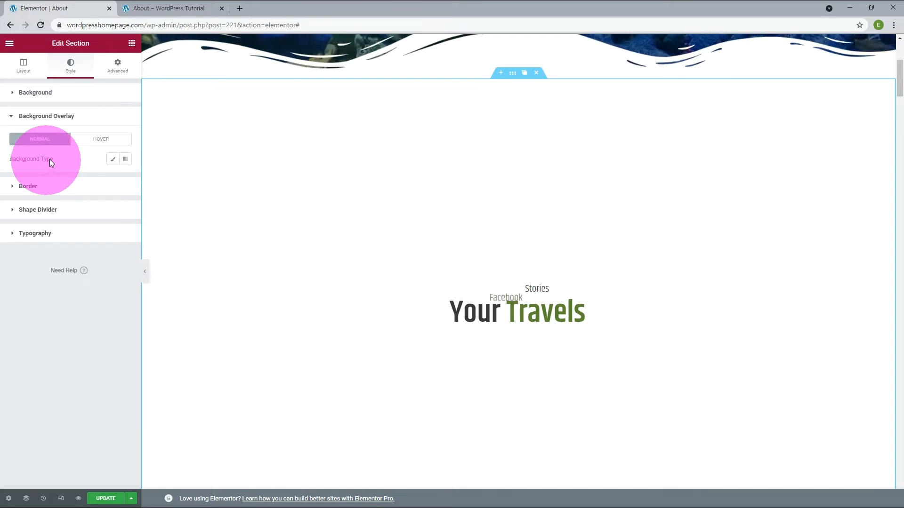
{"action": "left_click", "coordinate": [112, 160]}
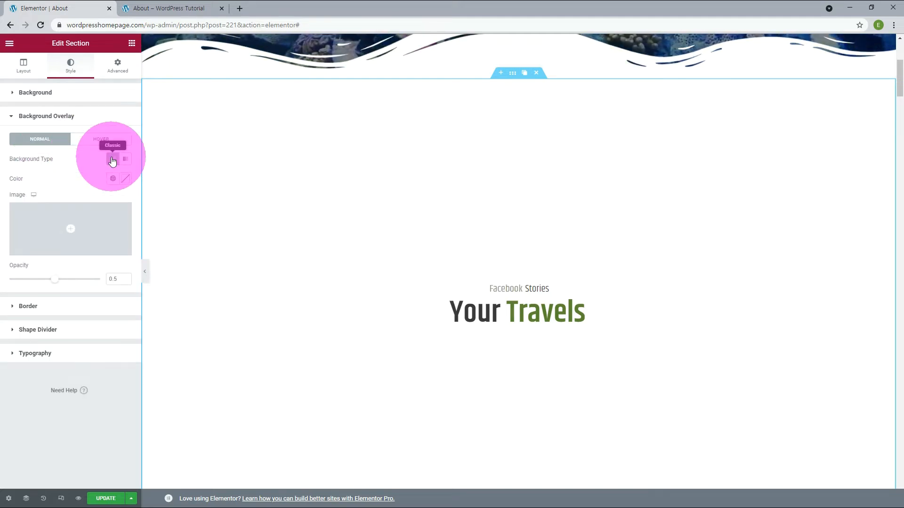
{"action": "left_click", "coordinate": [71, 235]}
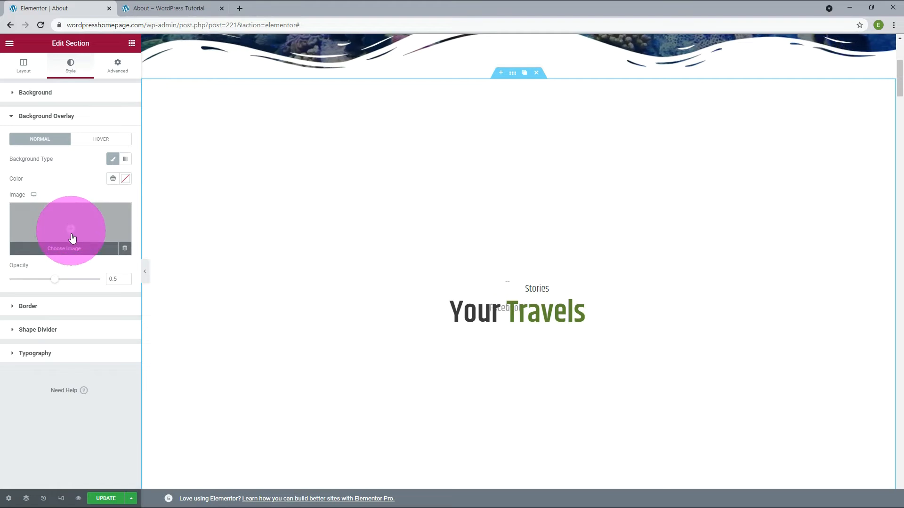
{"action": "left_click", "coordinate": [71, 250]}
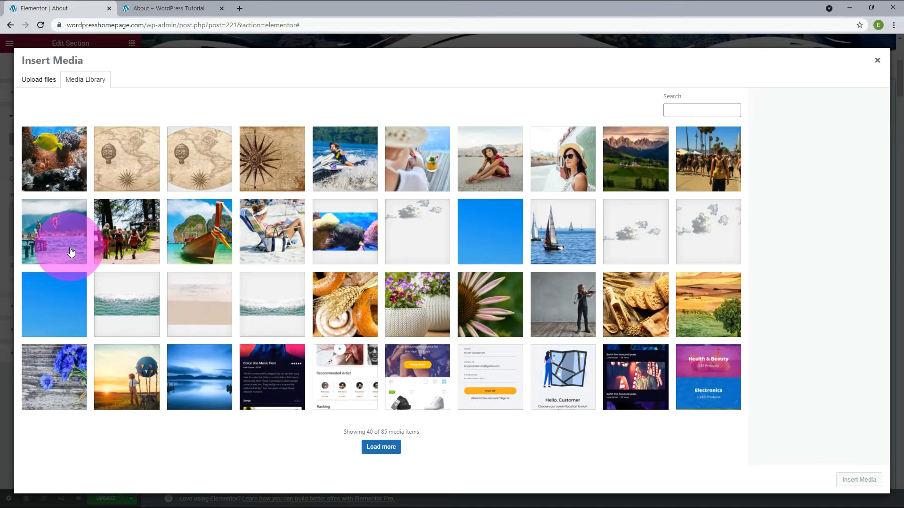
{"action": "left_click", "coordinate": [201, 164]}
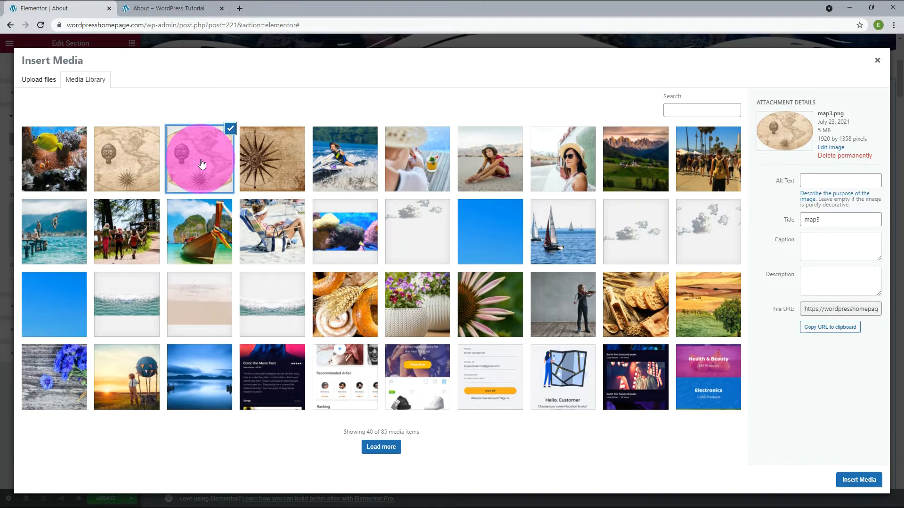
{"action": "left_click", "coordinate": [859, 480]}
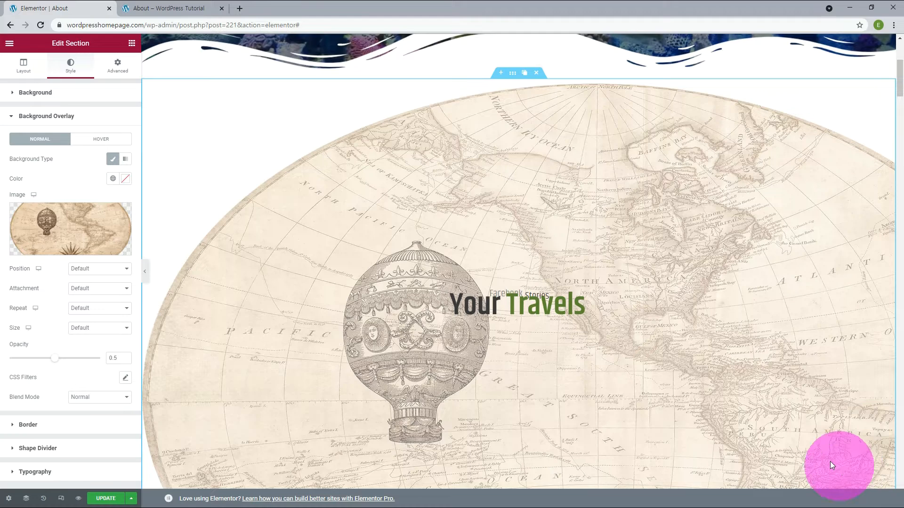
- Set the overlay image to Center Center position, Fixed attachment, No-repeat and Cover size
{"action": "left_click", "coordinate": [88, 269]}
{"action": "left_click", "coordinate": [88, 285]}
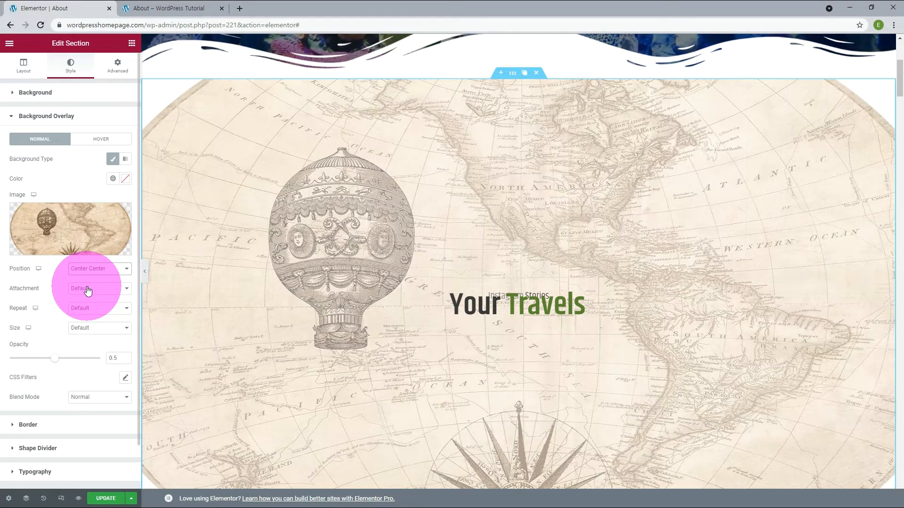
{"action": "left_click", "coordinate": [86, 293]}
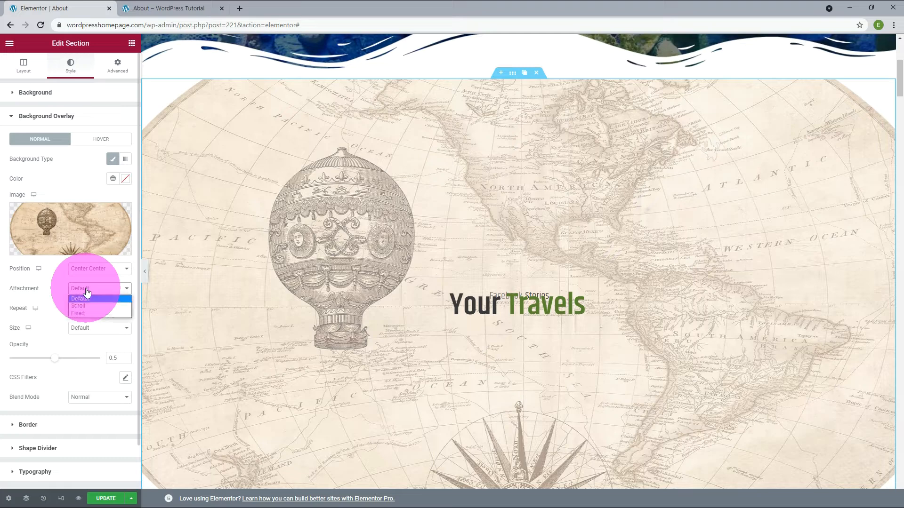
{"action": "left_click", "coordinate": [76, 310]}
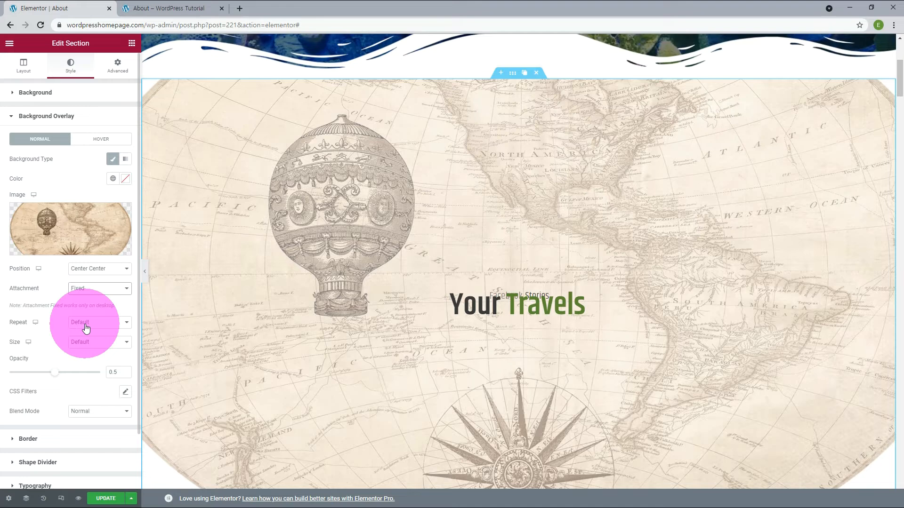
{"action": "left_click", "coordinate": [85, 327]}
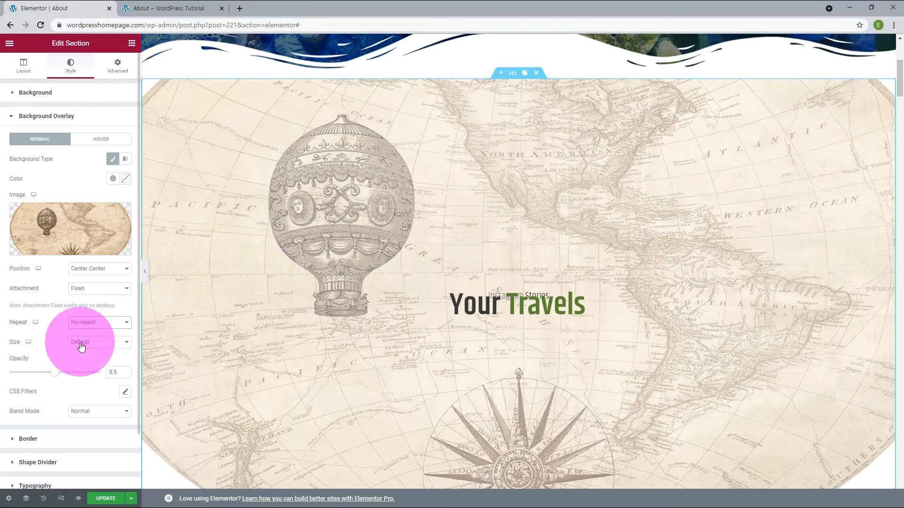
{"action": "left_click", "coordinate": [82, 346]}
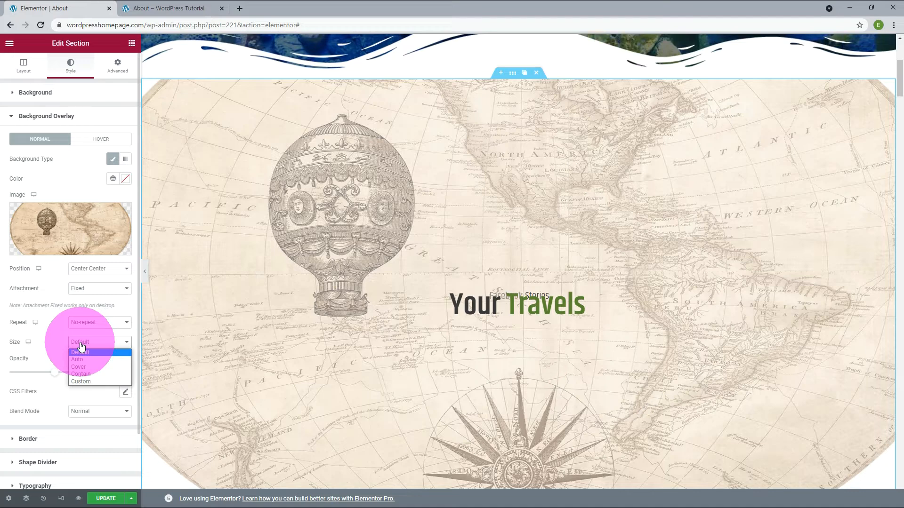
{"action": "left_click", "coordinate": [80, 366]}
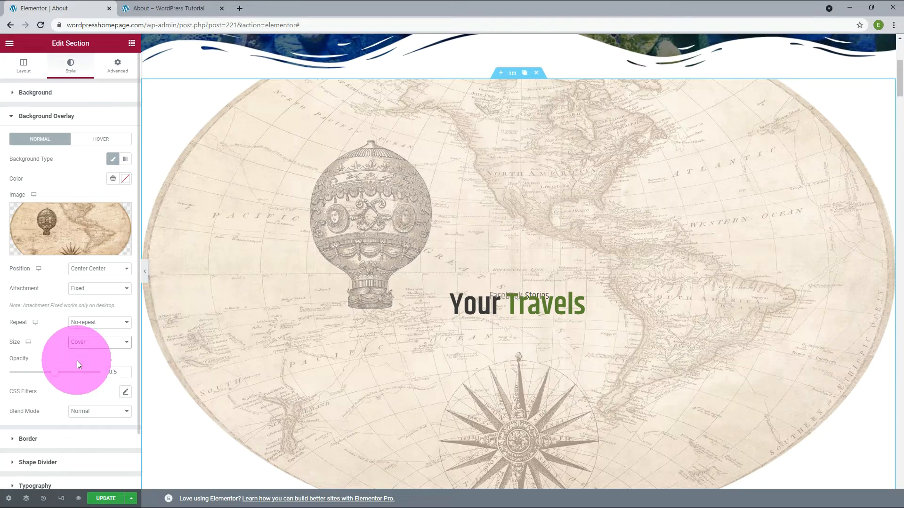
- Lower the map overlay's opacity to 0.07 and check the section on the reloaded live About page
{"action": "left_click_drag", "start_coordinate": [46, 376], "coordinate": [38, 376]}
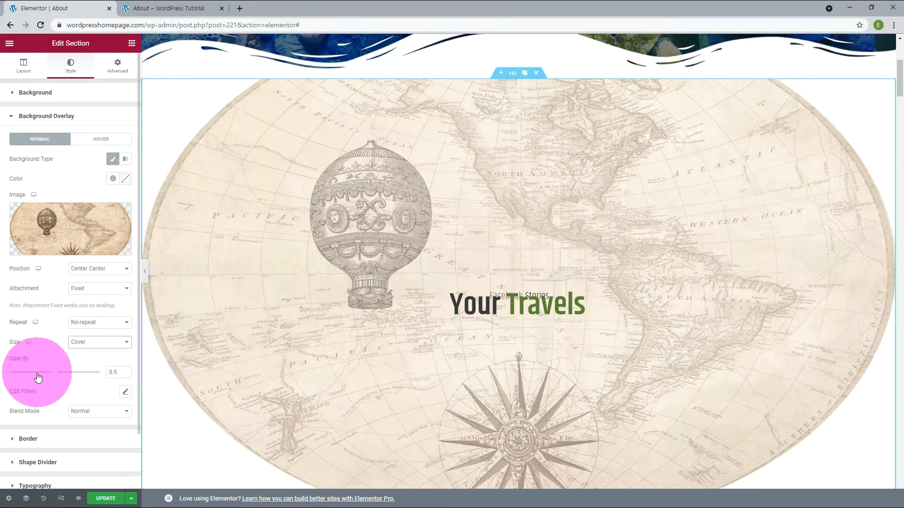
{"action": "left_click_drag", "start_coordinate": [38, 376], "coordinate": [16, 376]}
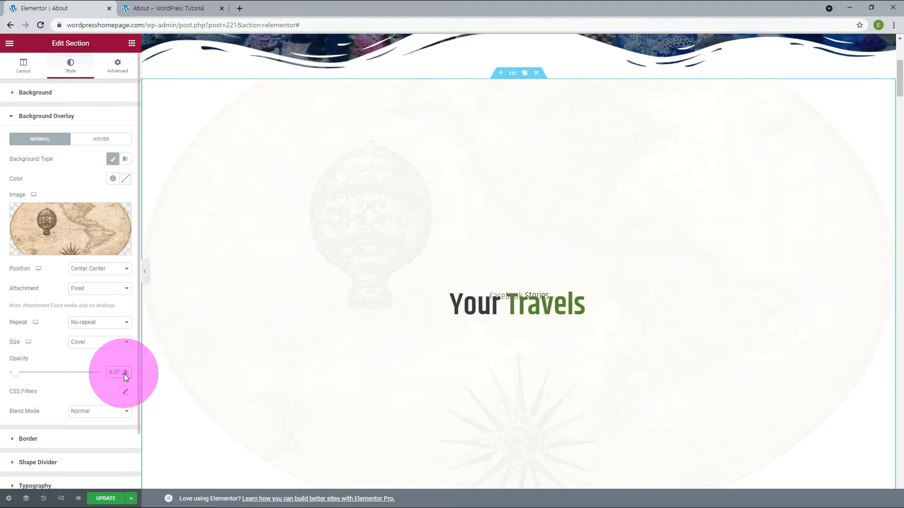
{"action": "key", "text": "ctrl+Tab"}
{"action": "key", "text": "F5"}
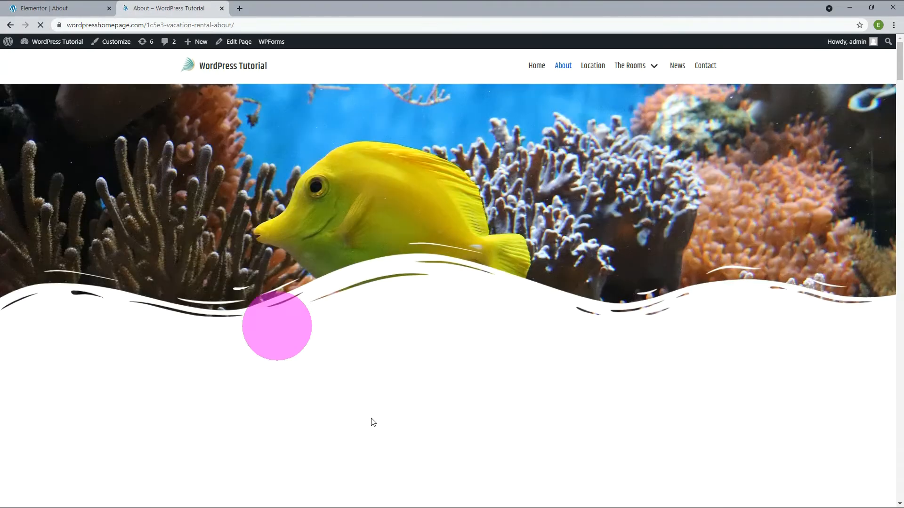
{"action": "scroll", "coordinate": [718, 398], "scroll_direction": "down", "scroll_amount": 2}
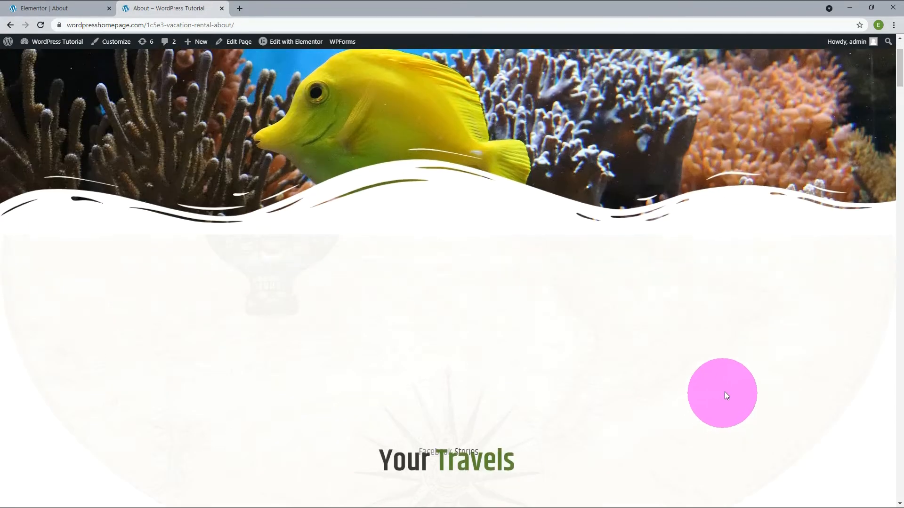
{"action": "scroll", "coordinate": [707, 368], "scroll_direction": "down", "scroll_amount": 5}
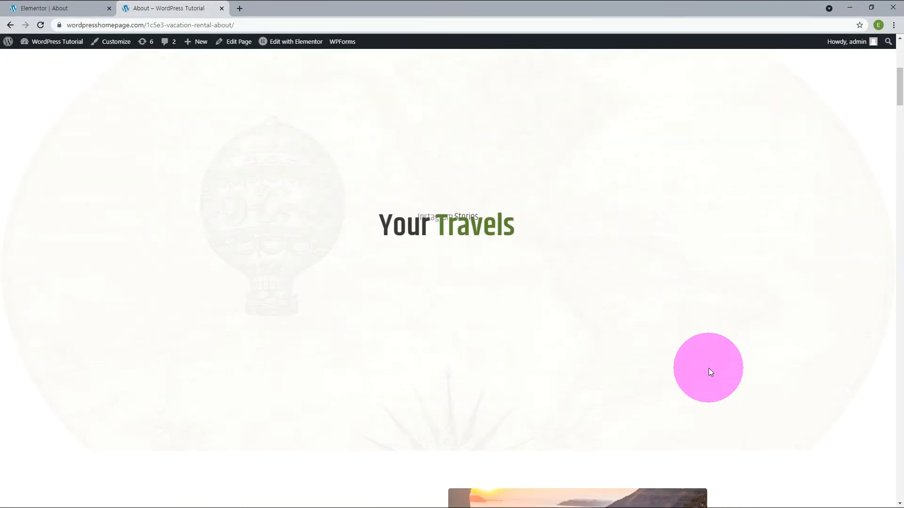
{"action": "scroll", "coordinate": [708, 368], "scroll_direction": "up", "scroll_amount": 3}
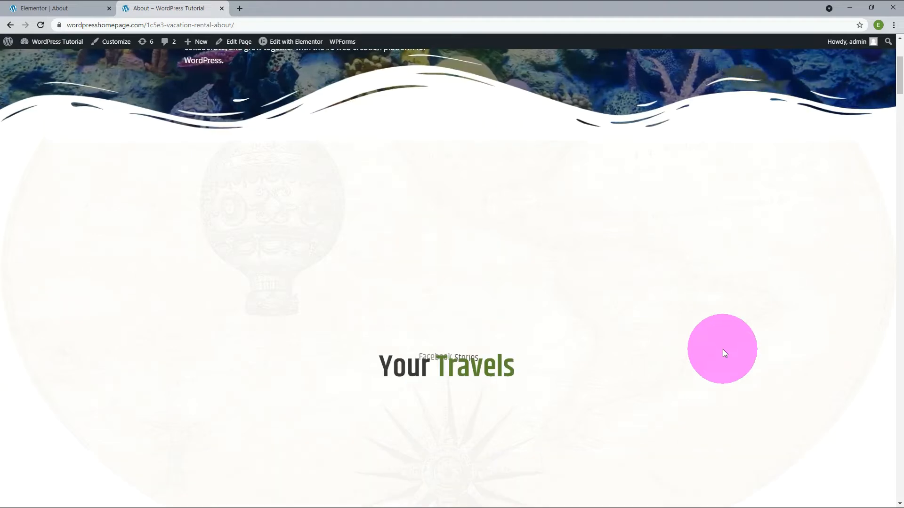
- Set the map section's top margin to -150 px and its Z-Index to 1
{"action": "key", "text": "ctrl+Tab"}
{"action": "left_click", "coordinate": [117, 66]}
{"action": "left_click", "coordinate": [120, 127]}
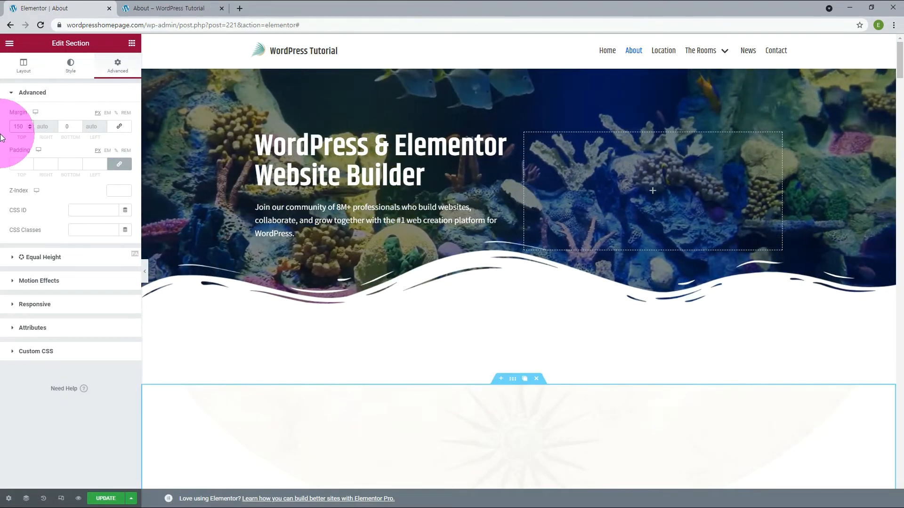
{"action": "type", "text": "-"}
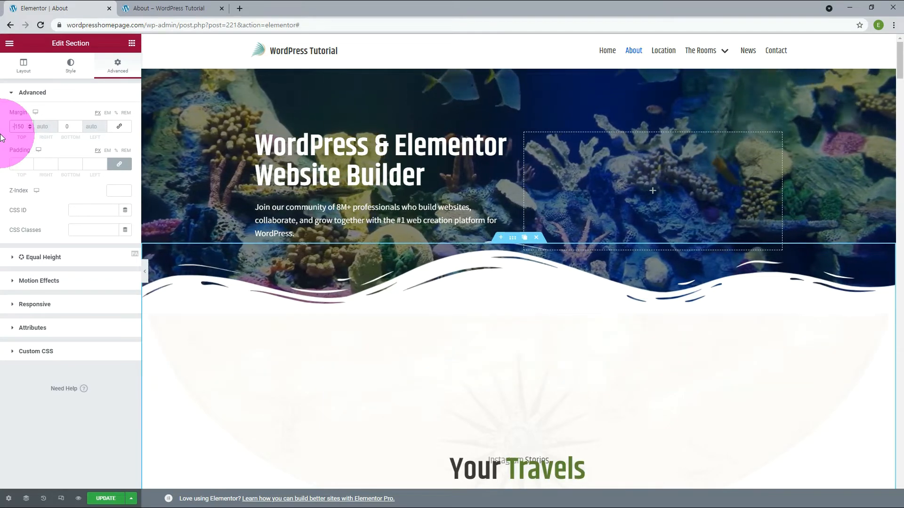
{"action": "left_click", "coordinate": [118, 191]}
{"action": "type", "text": "1"}
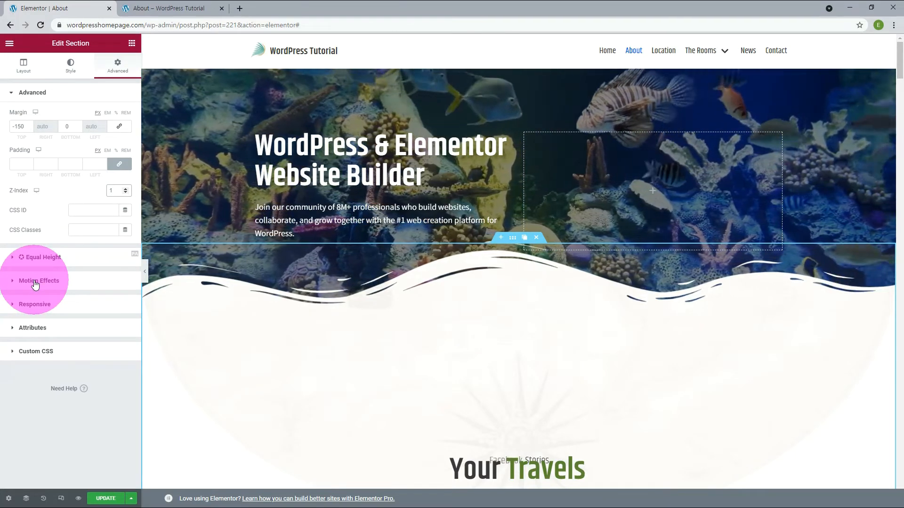
- Update the About page and reload its live view to check how the map section overlaps the hero
{"action": "left_click", "coordinate": [109, 499]}
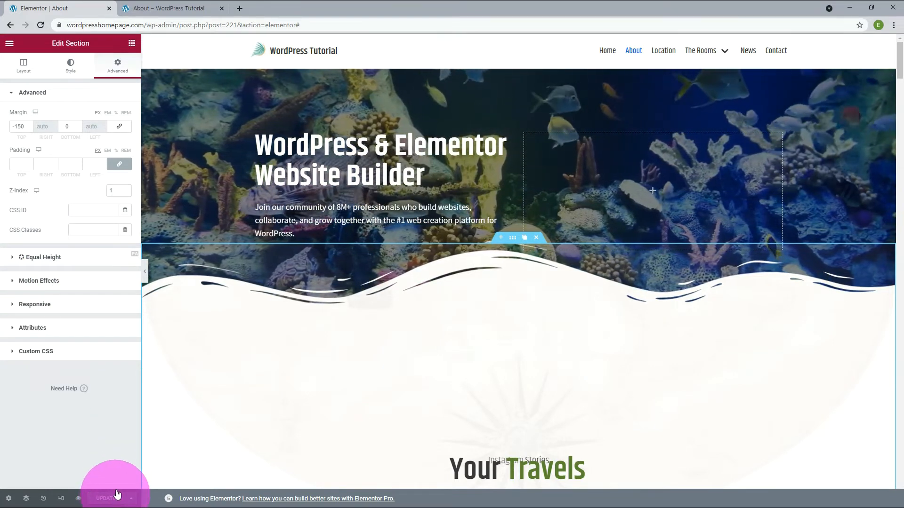
{"action": "left_click", "coordinate": [184, 9]}
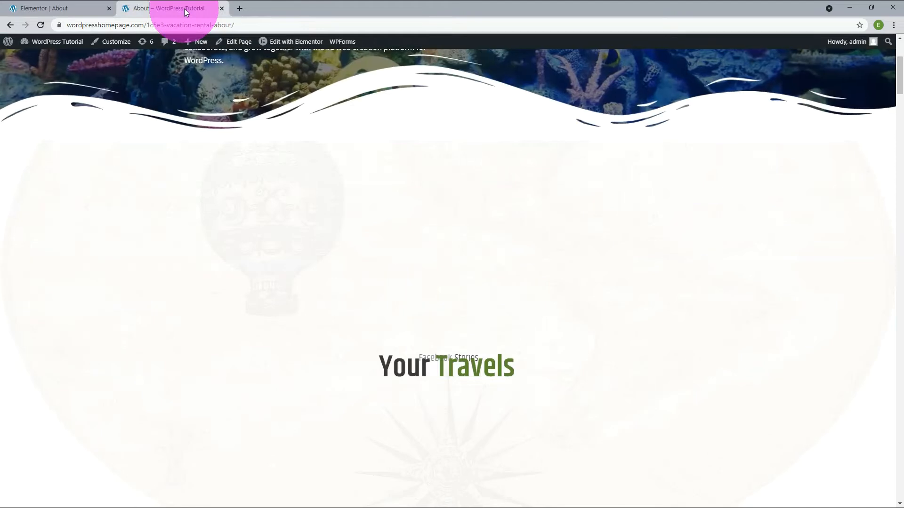
{"action": "key", "text": "F5"}
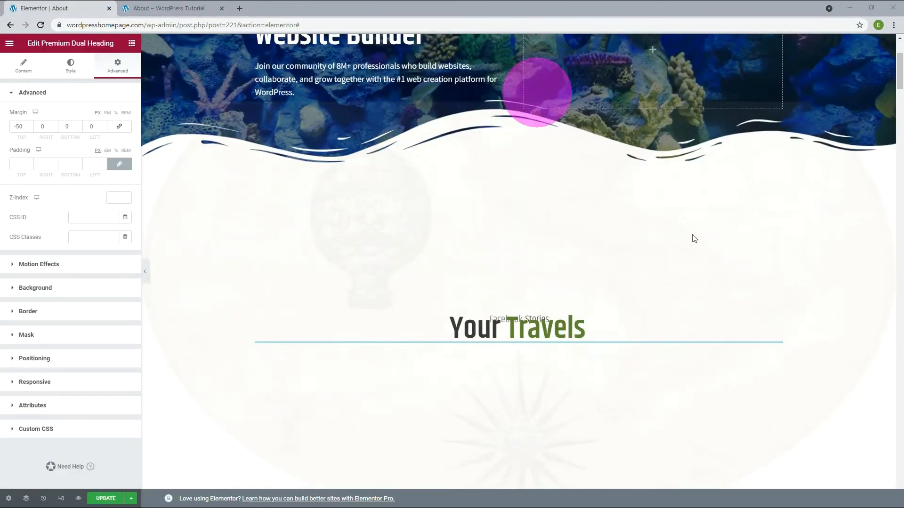
- Set the top margin of the Dual Heading to -250 px and of the Fancy Text to -260 px
{"action": "left_click", "coordinate": [740, 312]}
{"action": "left_click", "coordinate": [16, 124]}
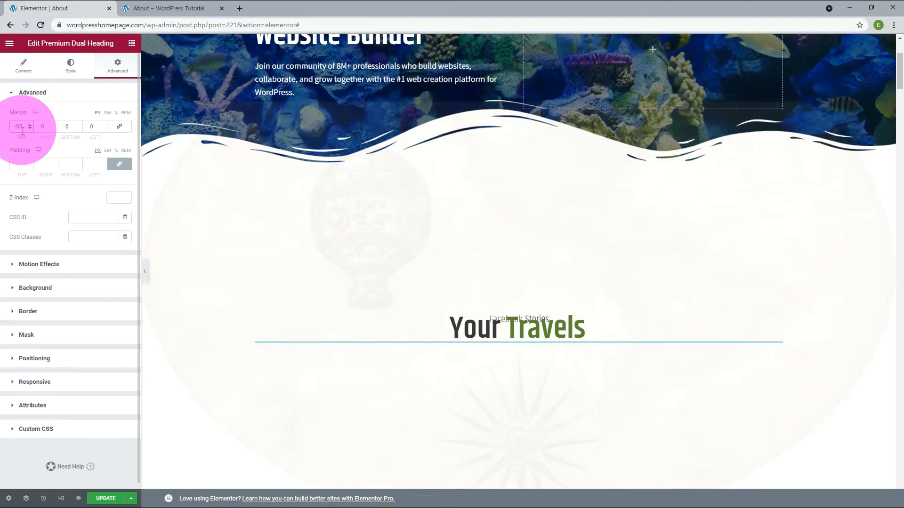
{"action": "type", "text": "2"}
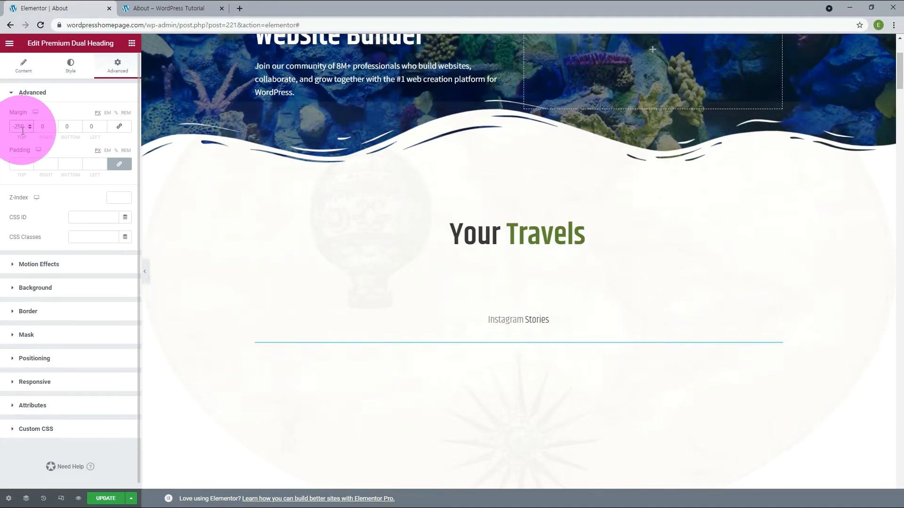
{"action": "left_click", "coordinate": [777, 320]}
{"action": "left_click", "coordinate": [26, 143]}
{"action": "type", "text": "-260"}
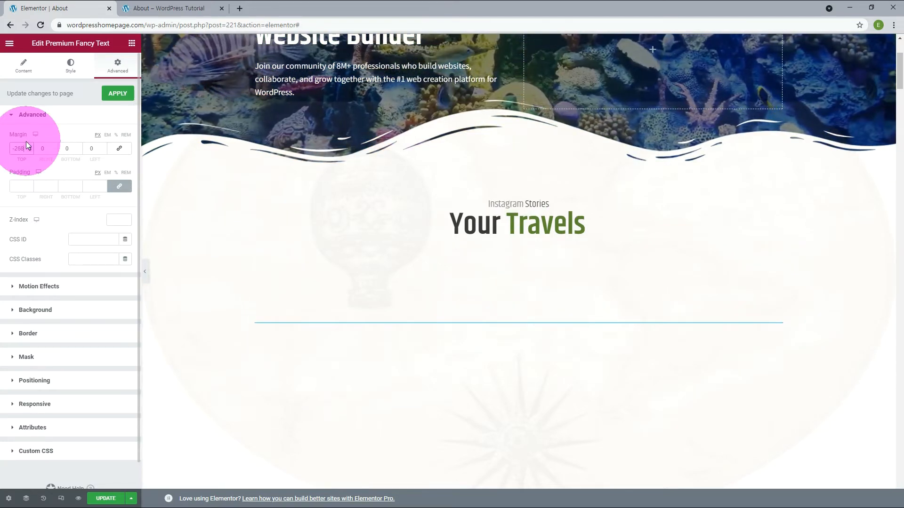
- Set the site-wide image border radius to 0 px in Site Settings, update it and return to the editor
{"action": "left_click", "coordinate": [40, 7]}
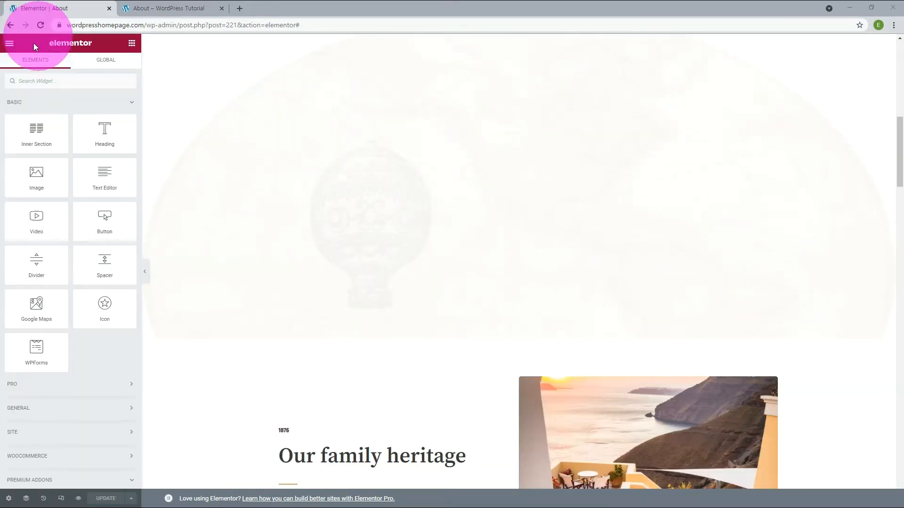
{"action": "left_click", "coordinate": [9, 45]}
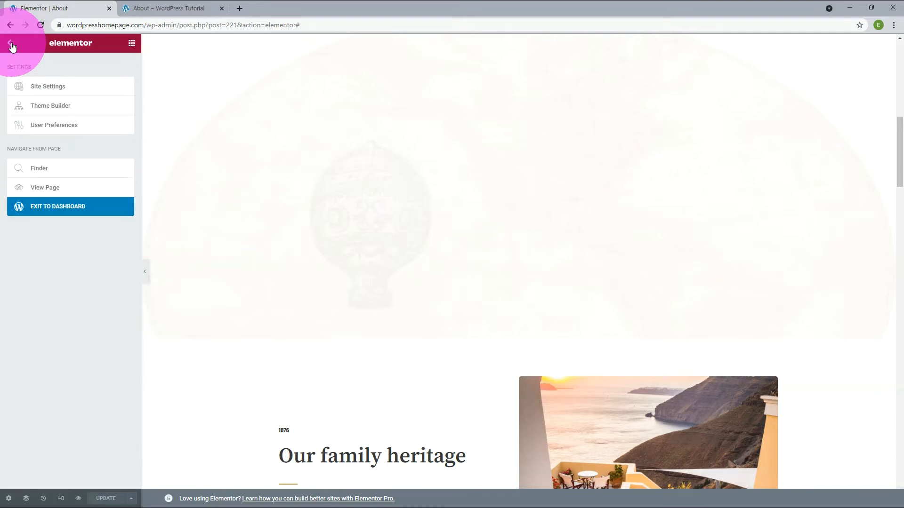
{"action": "left_click", "coordinate": [32, 87]}
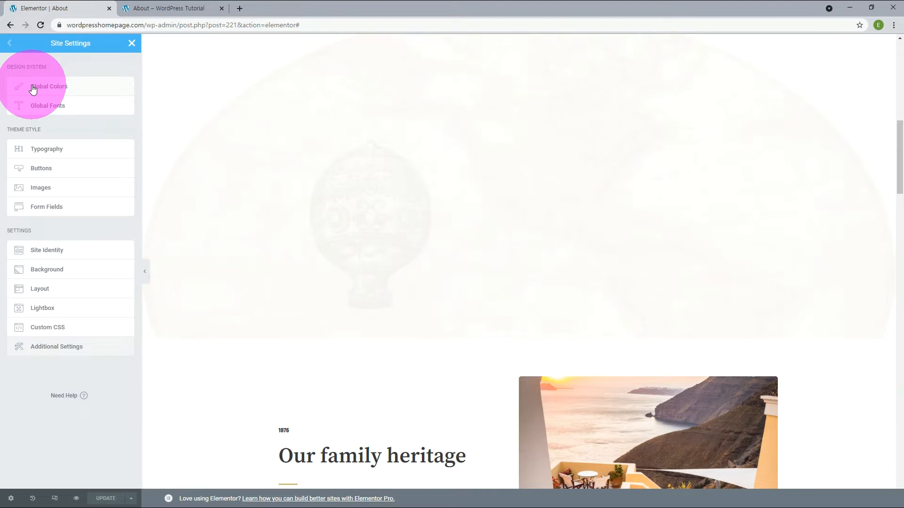
{"action": "left_click", "coordinate": [41, 189]}
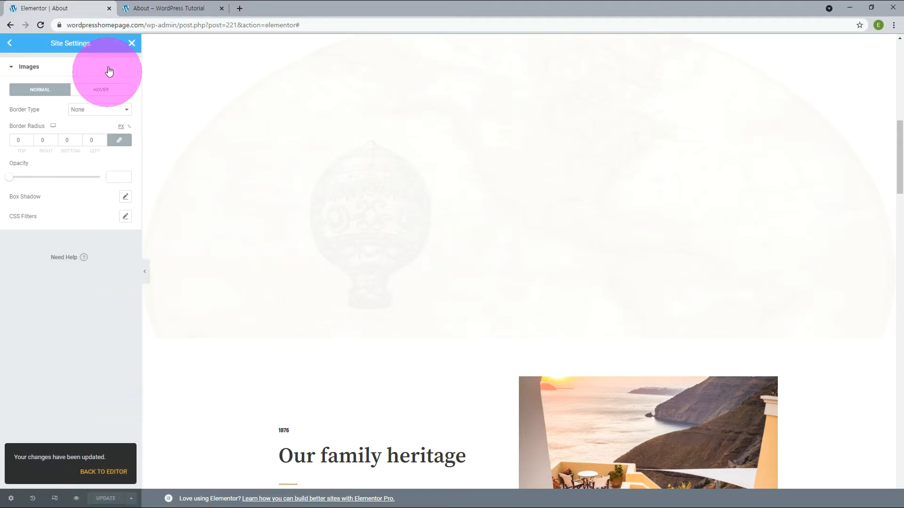
{"action": "left_click", "coordinate": [131, 44]}
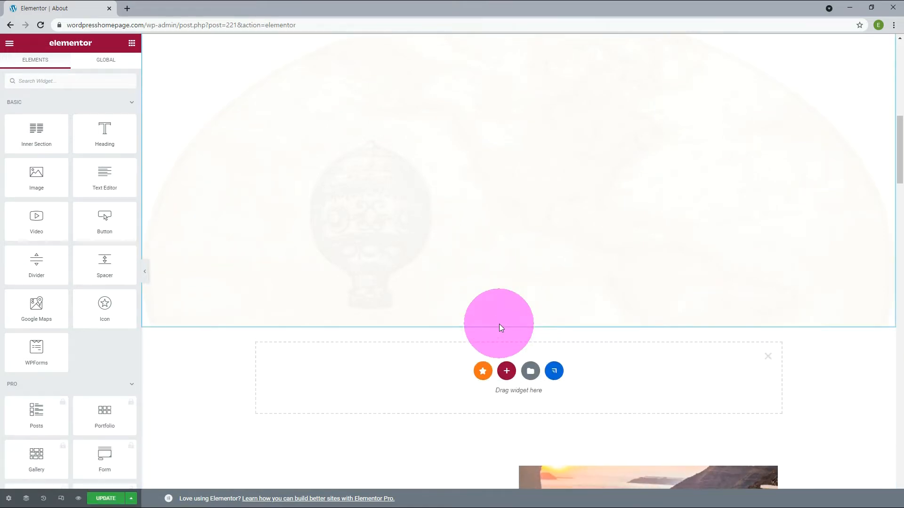
- Add a three-column section below the map section and set both outer columns to 40% width
{"action": "left_click", "coordinate": [506, 372]}
{"action": "left_click", "coordinate": [492, 393]}
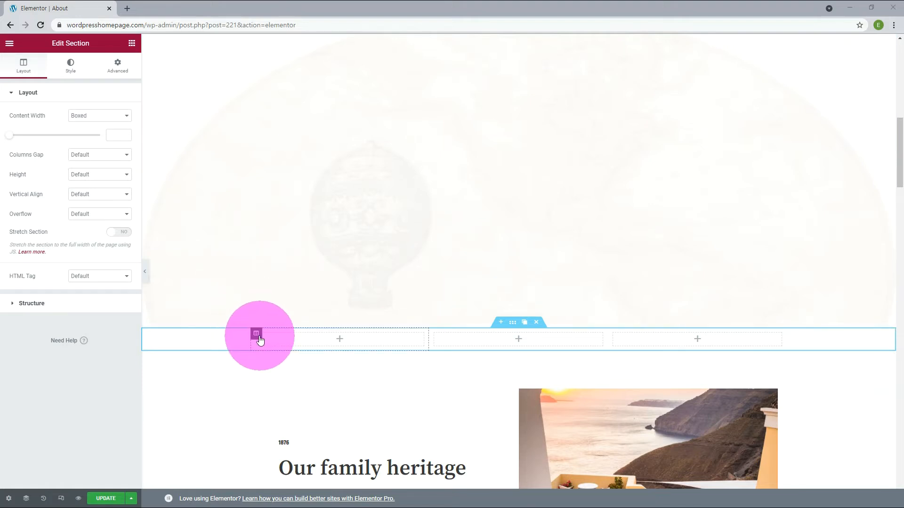
{"action": "left_click", "coordinate": [256, 335]}
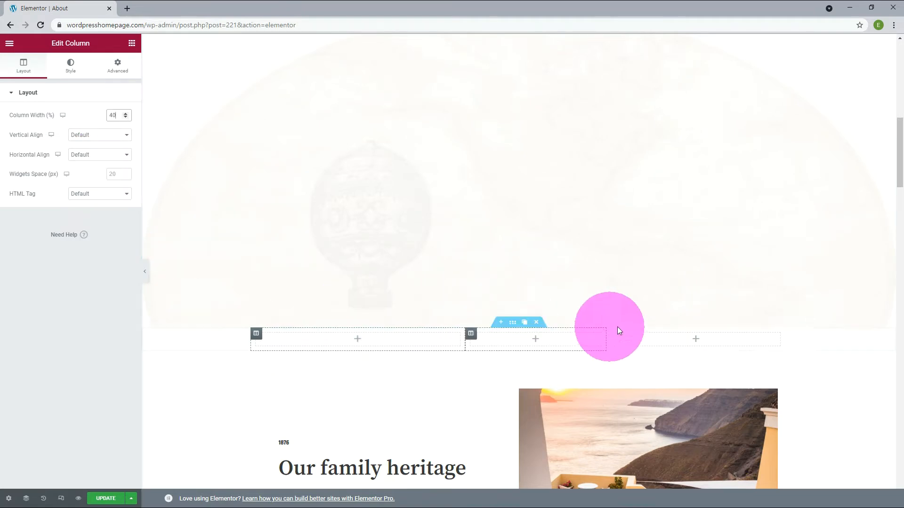
{"action": "mouse_move", "coordinate": [614, 337]}
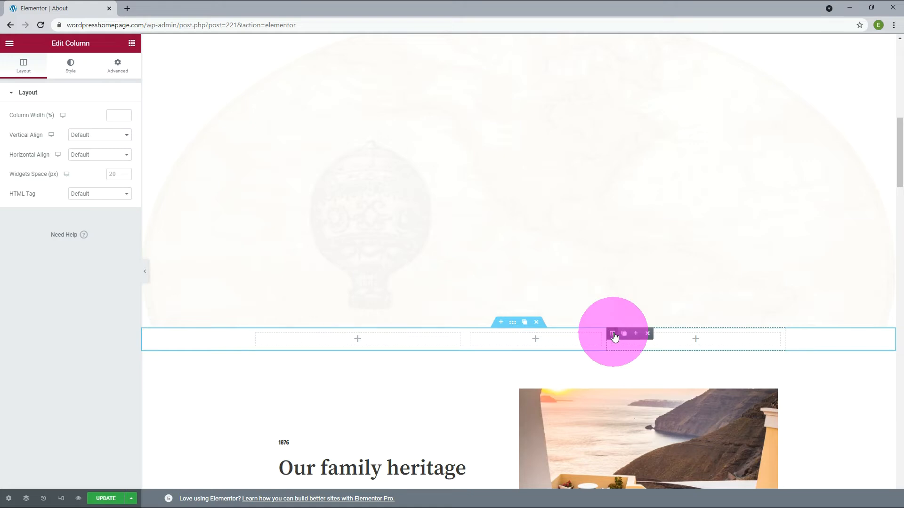
{"action": "left_click", "coordinate": [613, 334]}
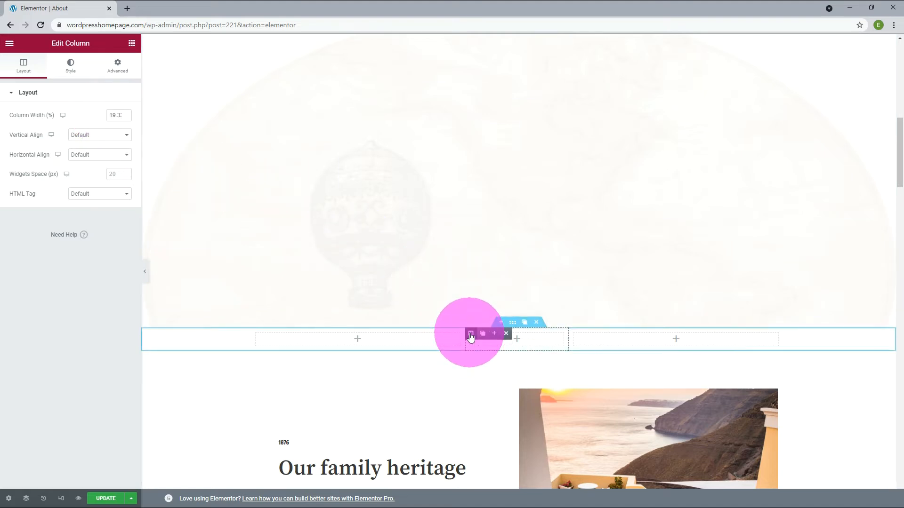
{"action": "left_click_drag", "start_coordinate": [470, 335], "coordinate": [233, 340]}
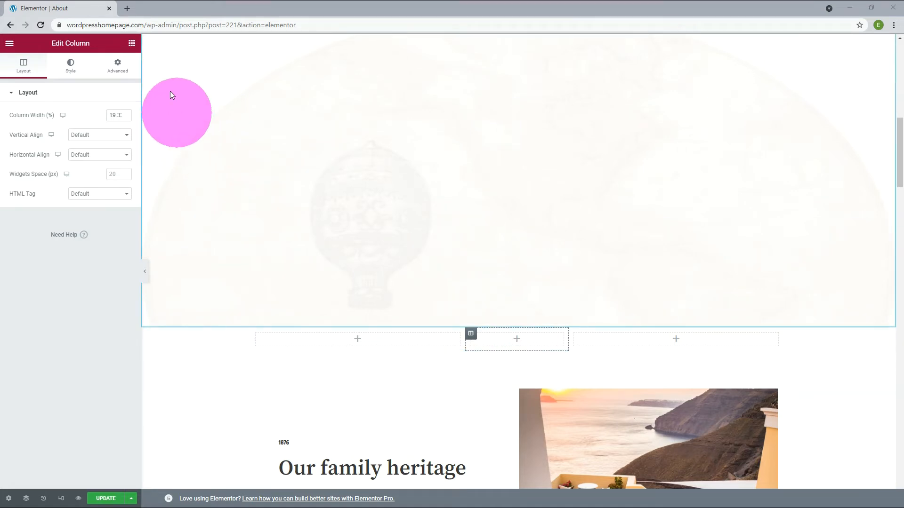
- Fill the columns with inner sections: one cell over two in the first, three stacked single cells in the middle, two over one in the third
{"action": "left_click", "coordinate": [132, 44]}
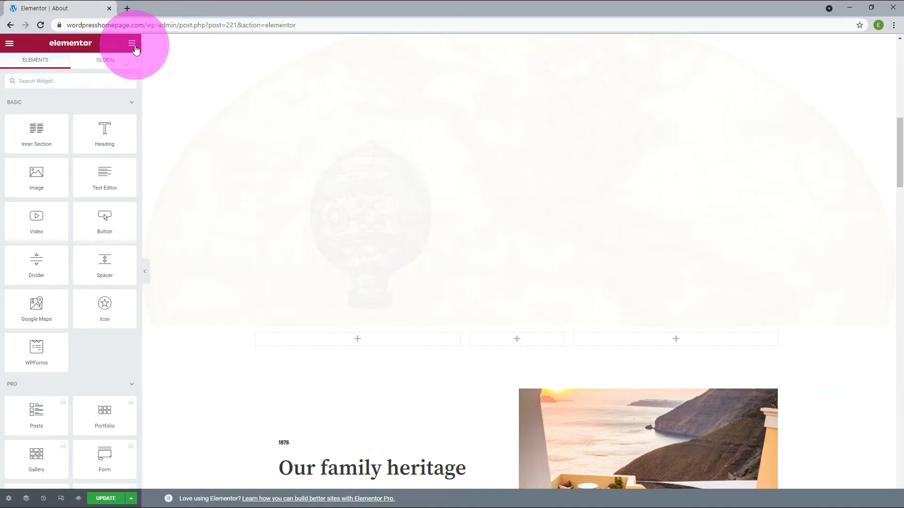
{"action": "left_click_drag", "start_coordinate": [40, 126], "coordinate": [293, 339]}
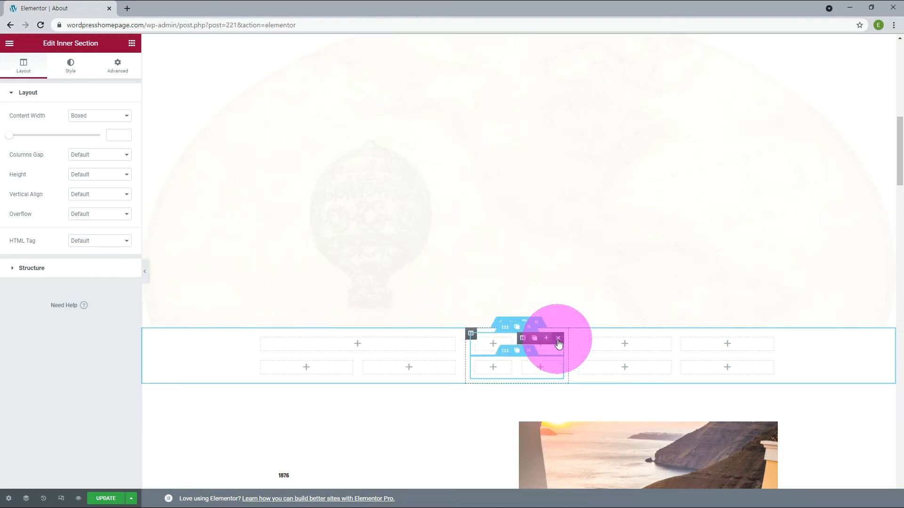
{"action": "left_click", "coordinate": [510, 362]}
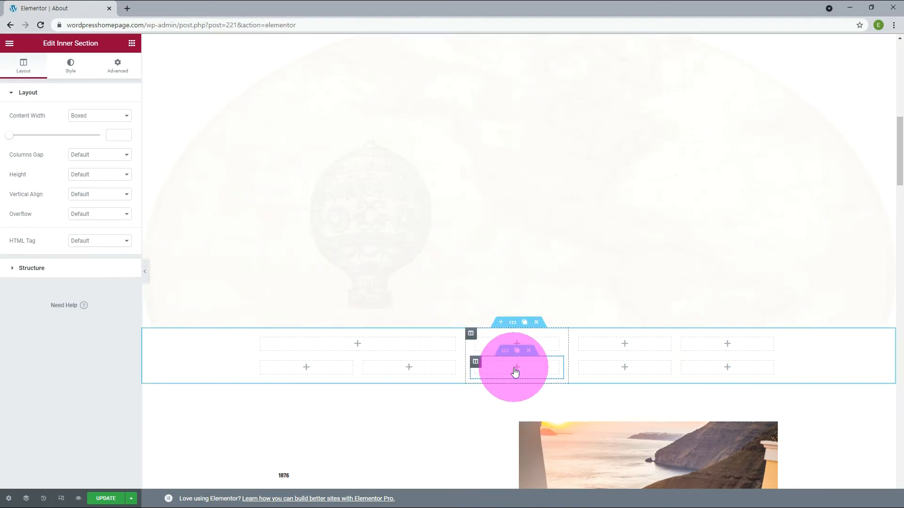
{"action": "left_click", "coordinate": [718, 362]}
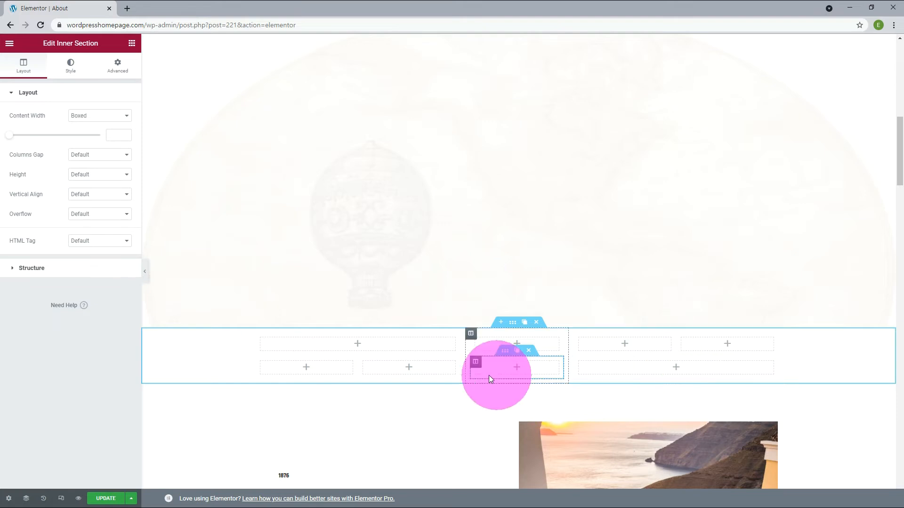
{"action": "left_click", "coordinate": [517, 350]}
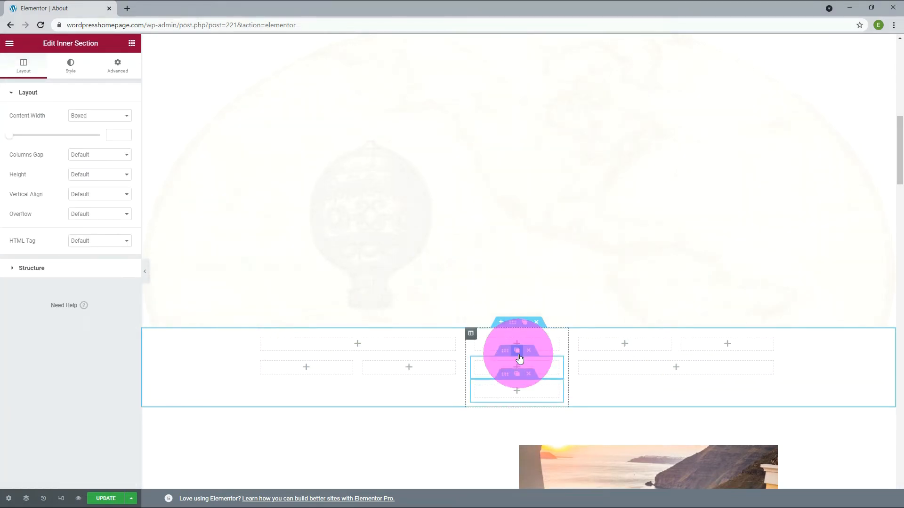
- Place an Image widget in every cell of the inner sections across the three-column grid
{"action": "left_click", "coordinate": [131, 43]}
{"action": "left_click_drag", "start_coordinate": [31, 170], "coordinate": [348, 344]}
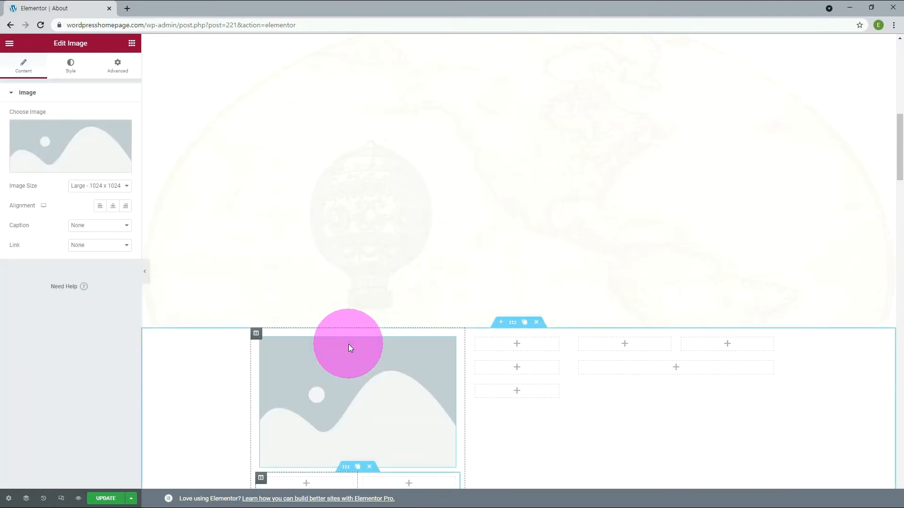
{"action": "left_click", "coordinate": [131, 47]}
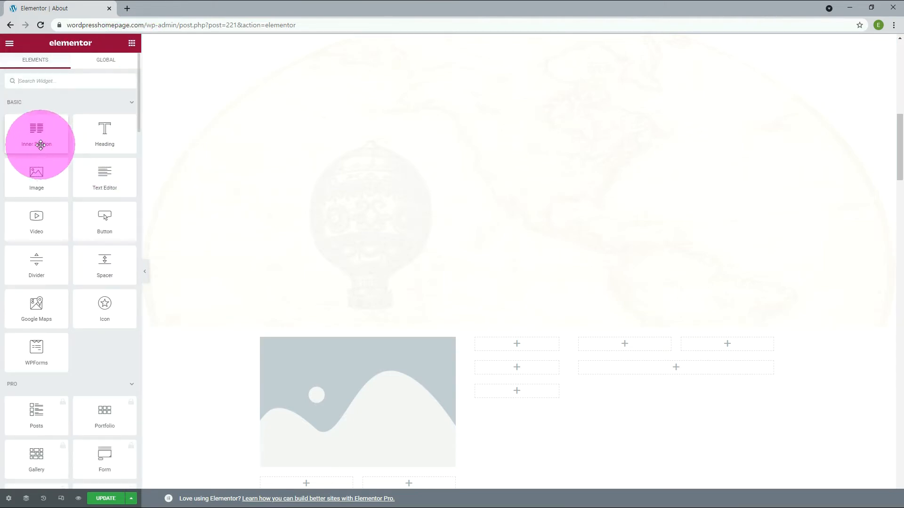
{"action": "scroll", "coordinate": [238, 195], "scroll_direction": "down", "scroll_amount": 3}
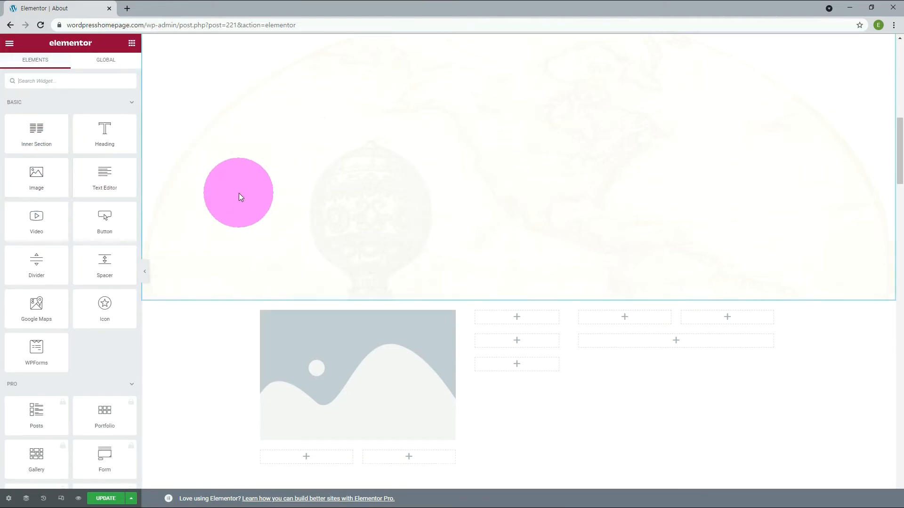
{"action": "left_click_drag", "start_coordinate": [36, 175], "coordinate": [301, 337]}
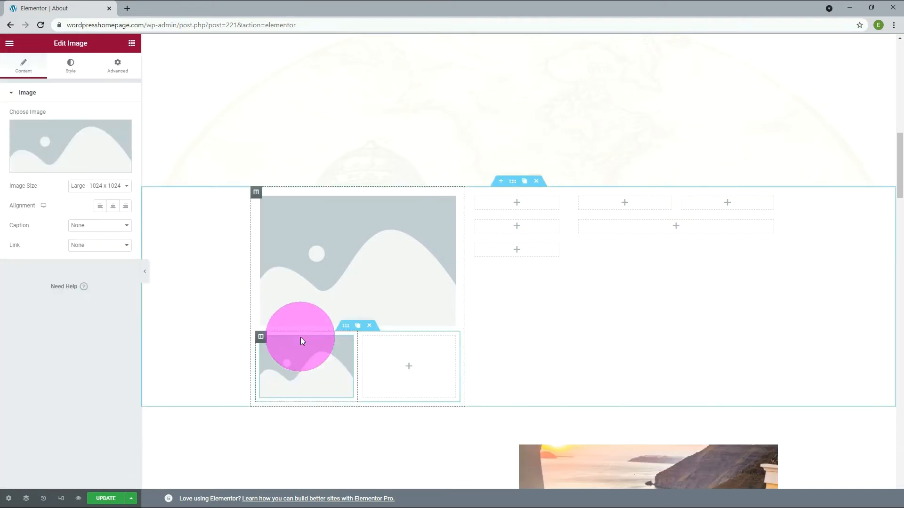
{"action": "left_click", "coordinate": [134, 44]}
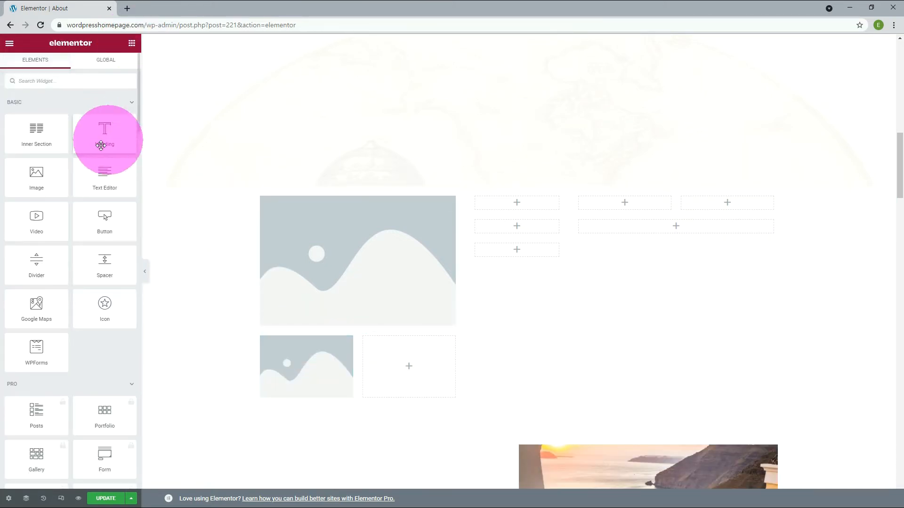
{"action": "left_click_drag", "start_coordinate": [44, 171], "coordinate": [402, 369]}
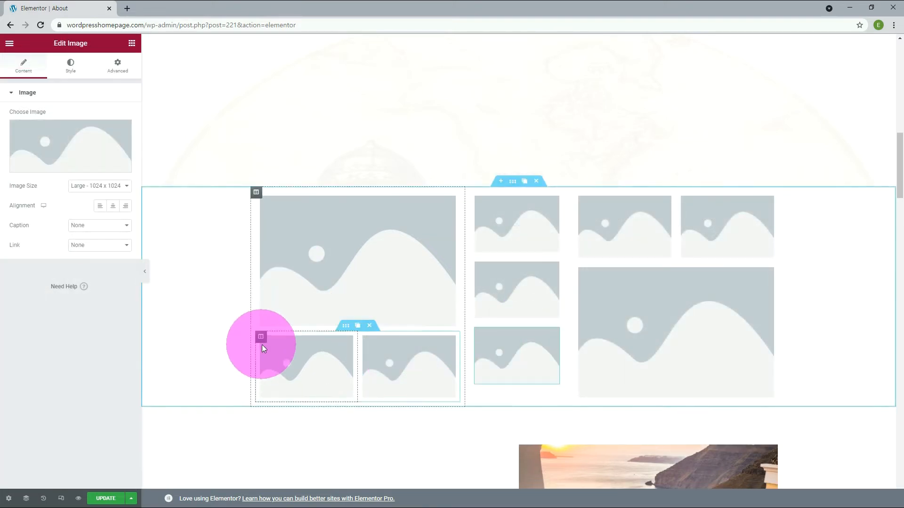
- Fill the grid's image widgets from the Media Library, using the jet ski photo i.jpg for the large first-column image
{"action": "left_click", "coordinate": [449, 205]}
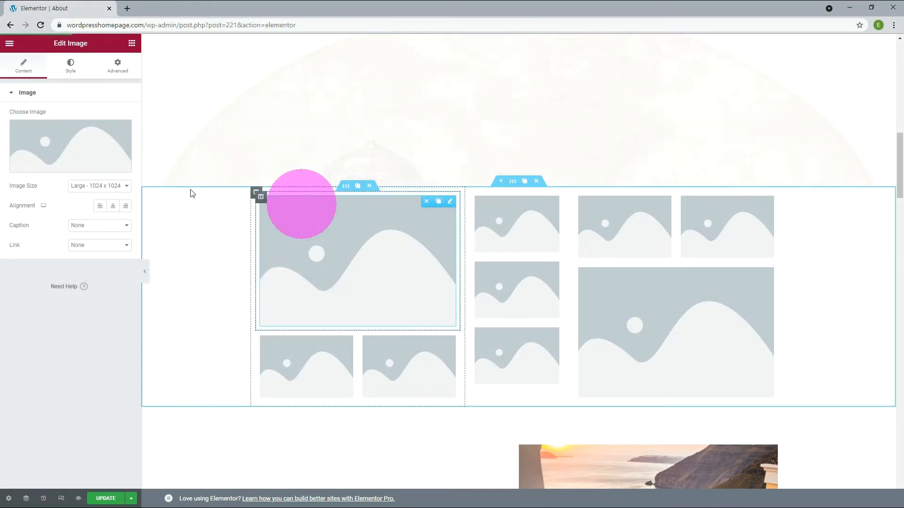
{"action": "left_click", "coordinate": [58, 165]}
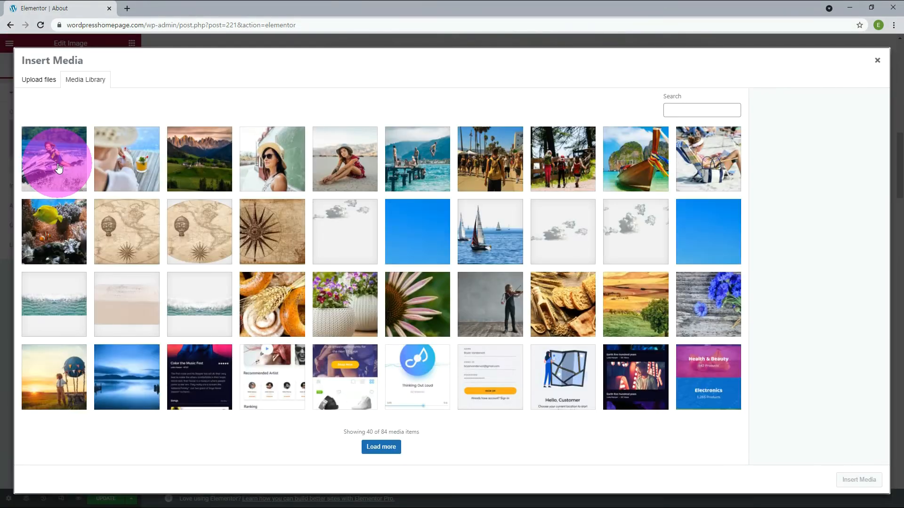
{"action": "left_click", "coordinate": [58, 168]}
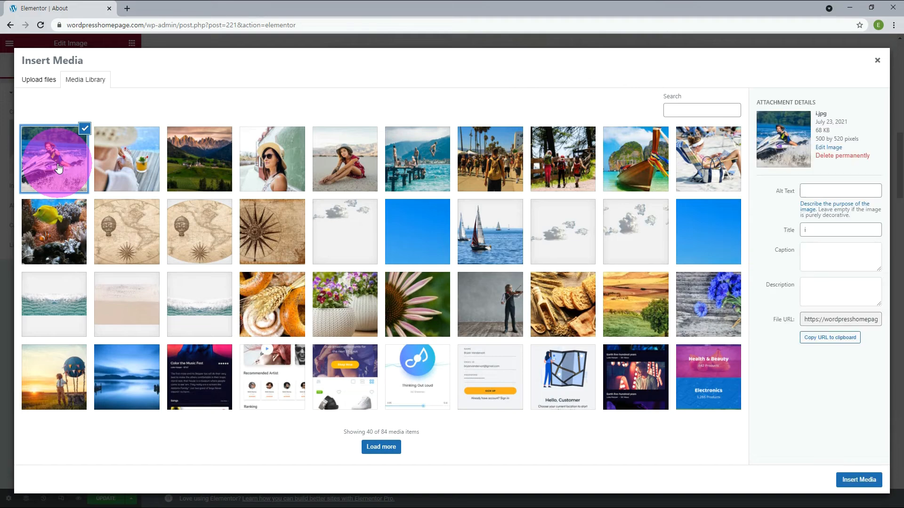
{"action": "left_click", "coordinate": [855, 481]}
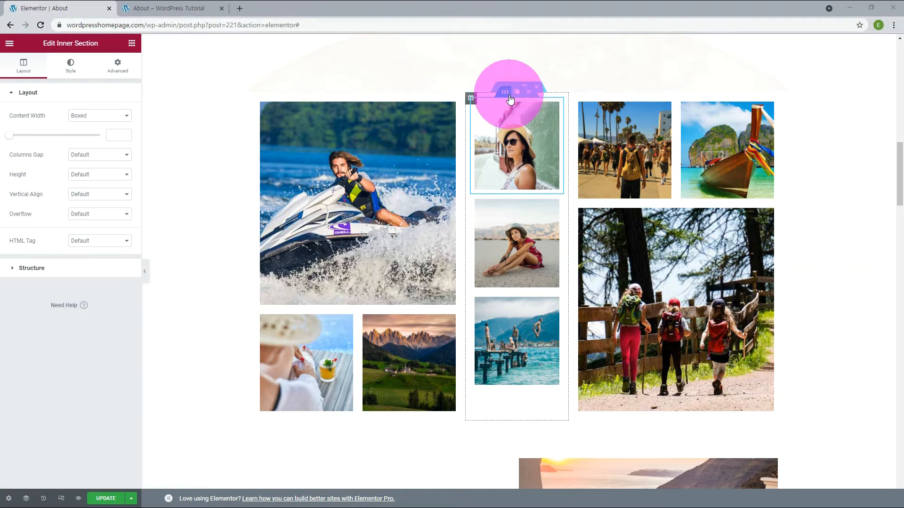
- Set the columns gap of all three stacked inner sections in the middle column to No Gap
{"action": "left_click", "coordinate": [85, 156]}
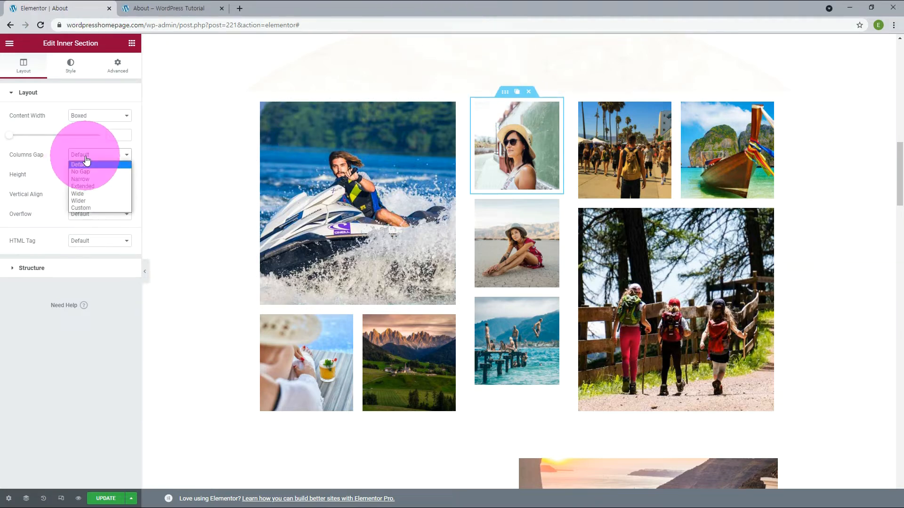
{"action": "left_click", "coordinate": [83, 171]}
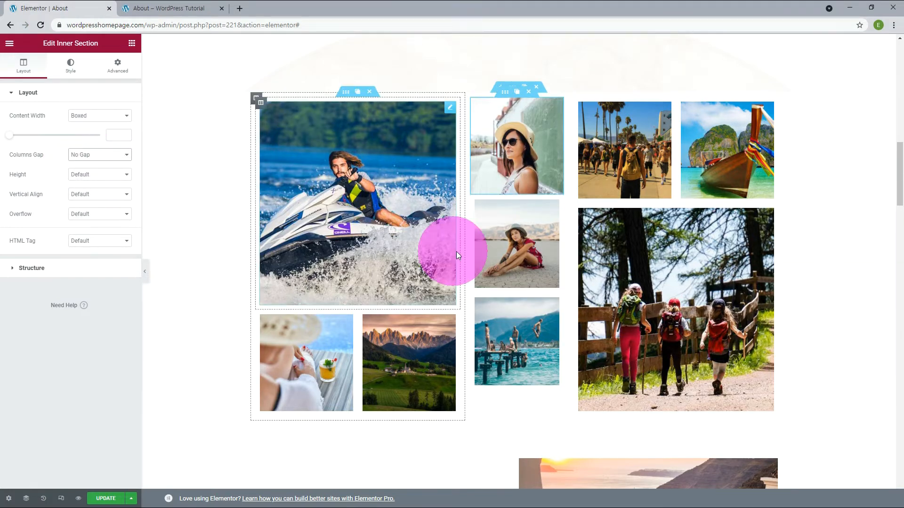
{"action": "left_click", "coordinate": [505, 190]}
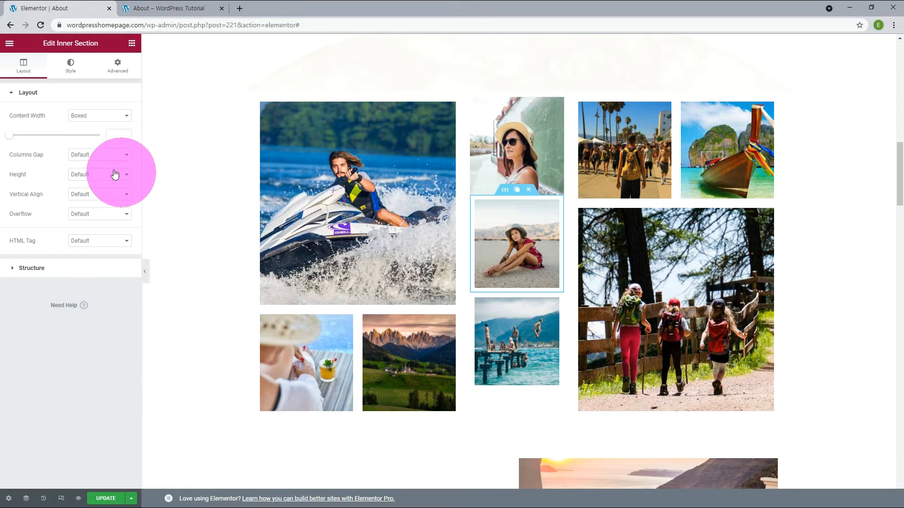
{"action": "left_click", "coordinate": [99, 156]}
{"action": "left_click", "coordinate": [88, 172]}
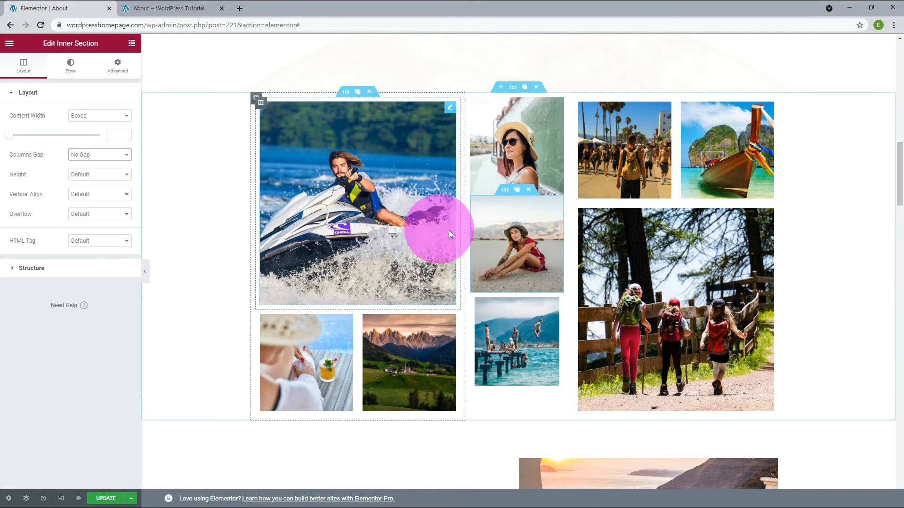
{"action": "left_click", "coordinate": [495, 298]}
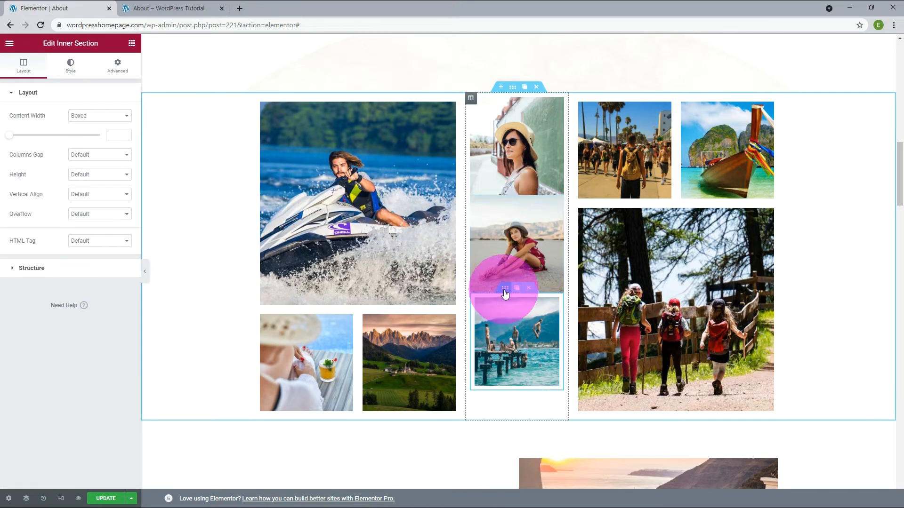
{"action": "left_click", "coordinate": [89, 154]}
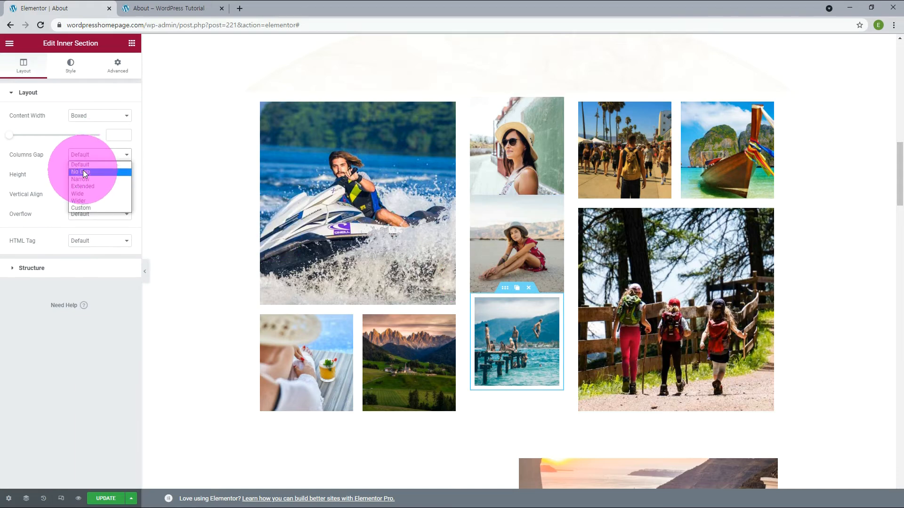
{"action": "left_click", "coordinate": [82, 170]}
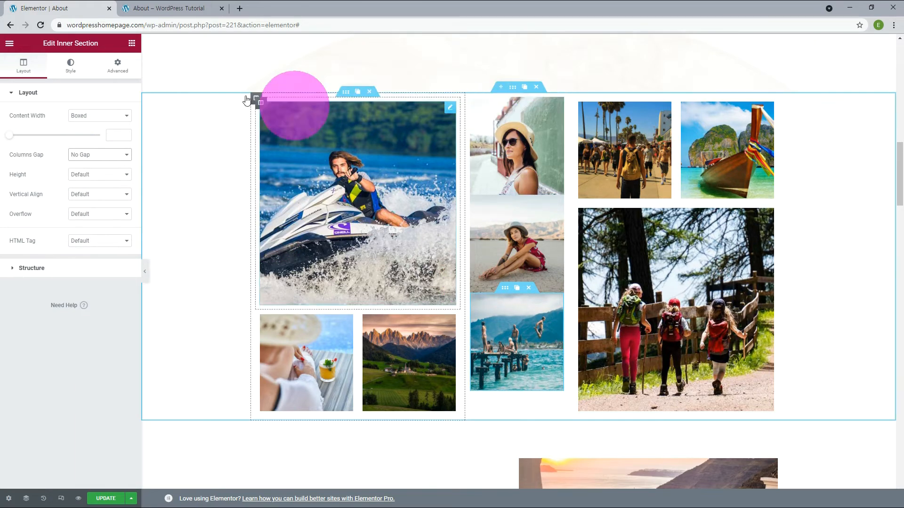
- Set the padding of the middle column's stacked inner sections to 1 px on all sides
{"action": "left_click", "coordinate": [121, 70]}
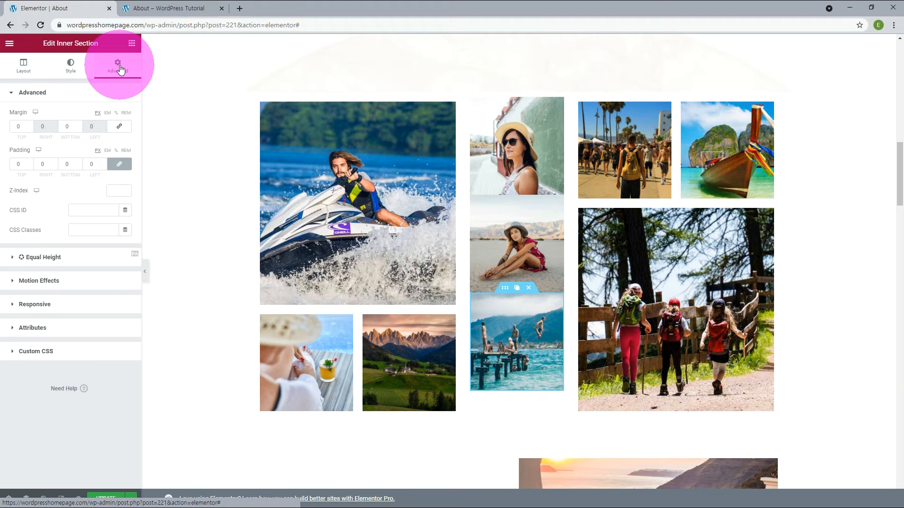
{"action": "left_click", "coordinate": [122, 168]}
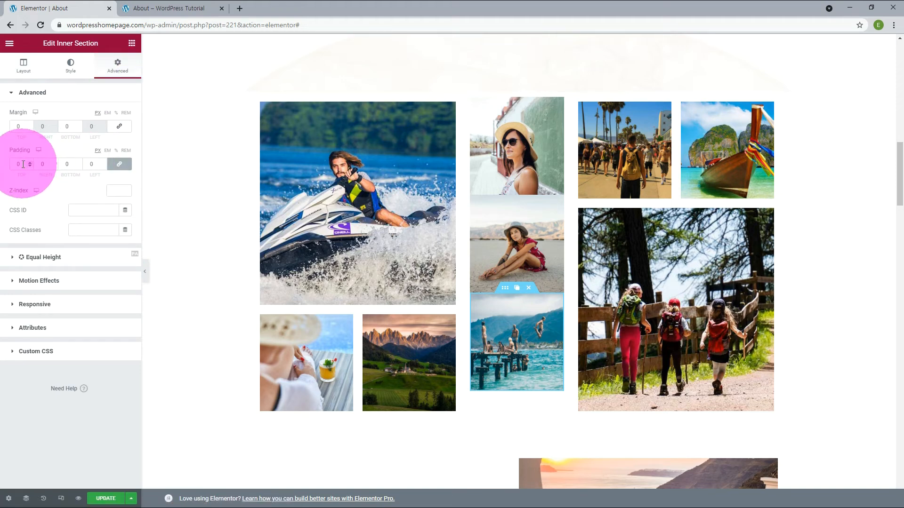
{"action": "type", "text": "1"}
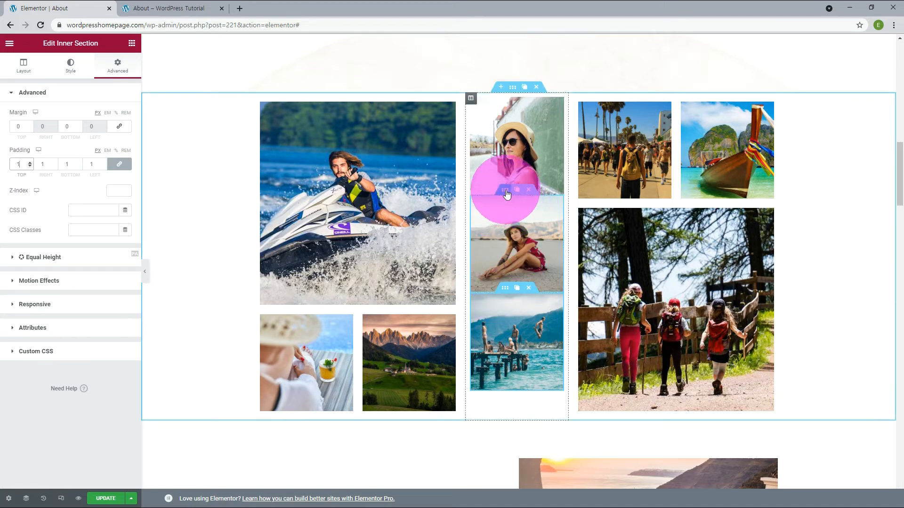
- Set 20 px top and bottom margins on the second inner section of the middle column and check the published page
{"action": "left_click", "coordinate": [18, 126]}
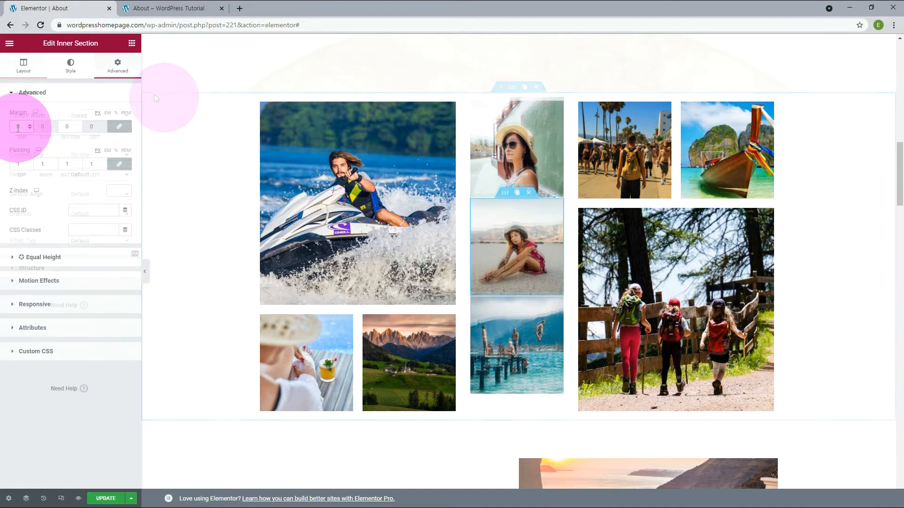
{"action": "type", "text": "20"}
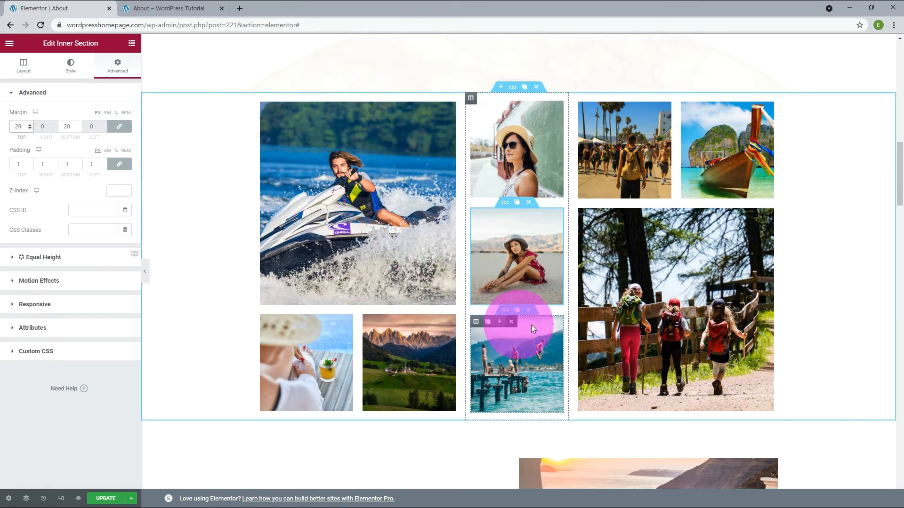
{"action": "left_click", "coordinate": [172, 10]}
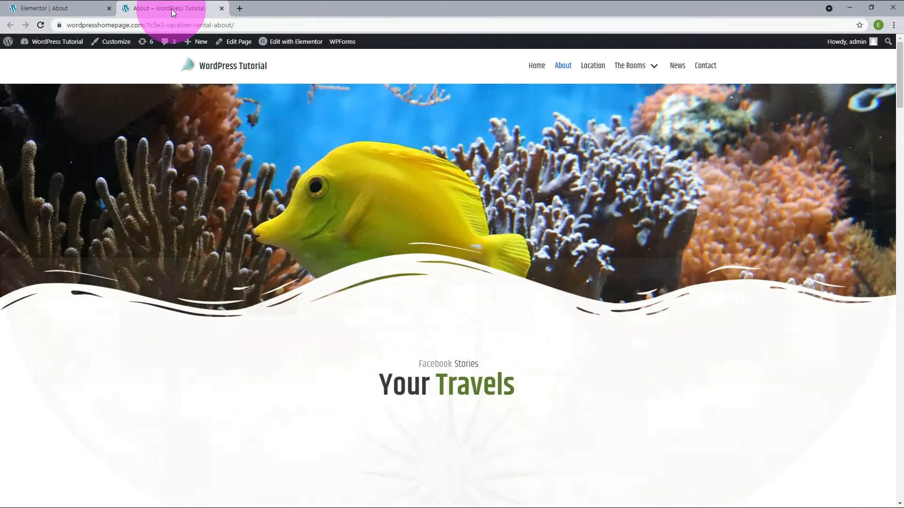
{"action": "scroll", "coordinate": [611, 292], "scroll_direction": "down", "scroll_amount": 10}
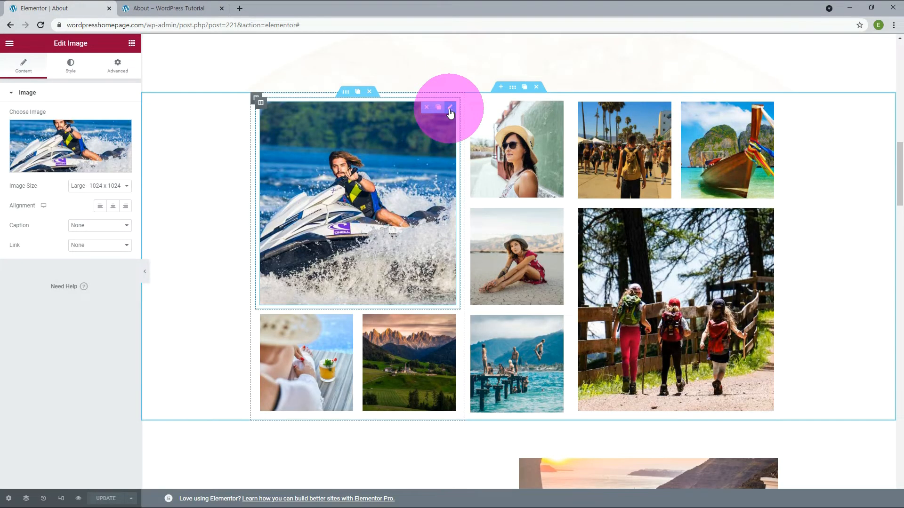
{"action": "left_click", "coordinate": [93, 245]}
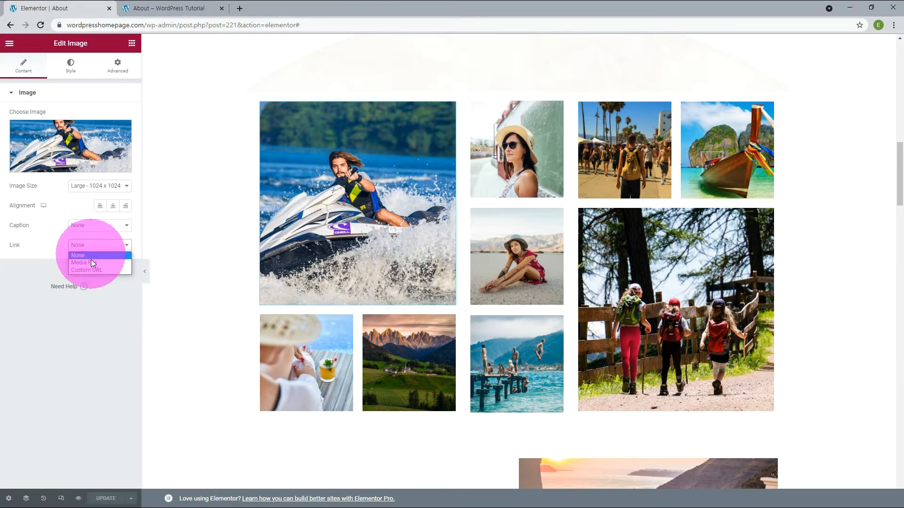
{"action": "left_click", "coordinate": [92, 270]}
{"action": "left_click", "coordinate": [78, 267]}
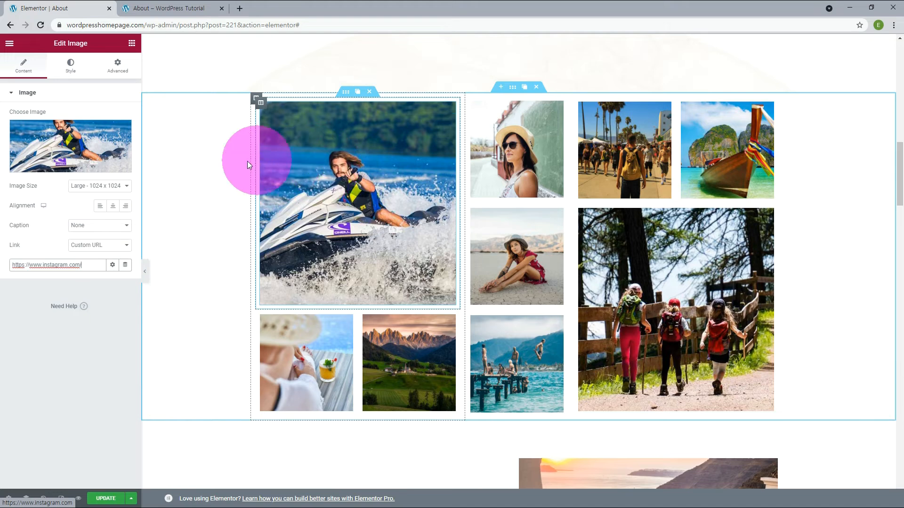
- Set the hover animation of the large grid images to Rotate and check the published page
{"action": "left_click", "coordinate": [70, 71]}
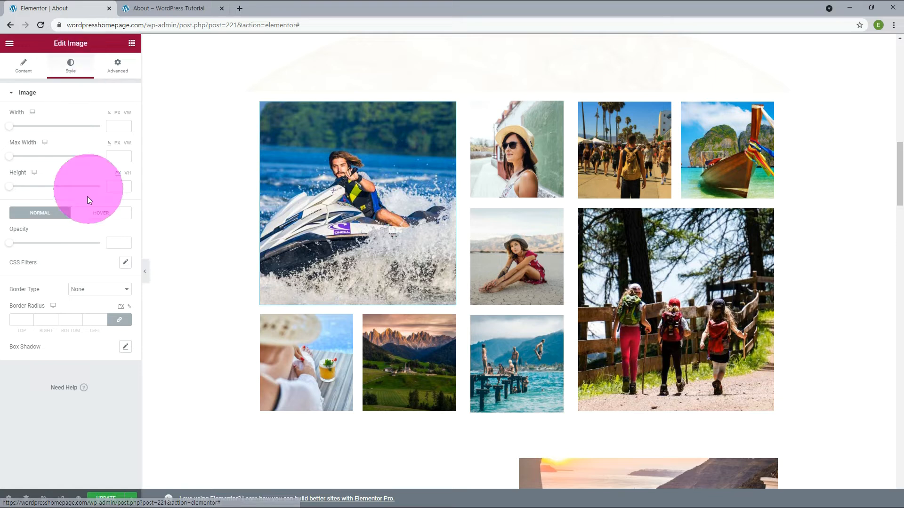
{"action": "left_click", "coordinate": [91, 215]}
{"action": "triple_click", "coordinate": [69, 310]}
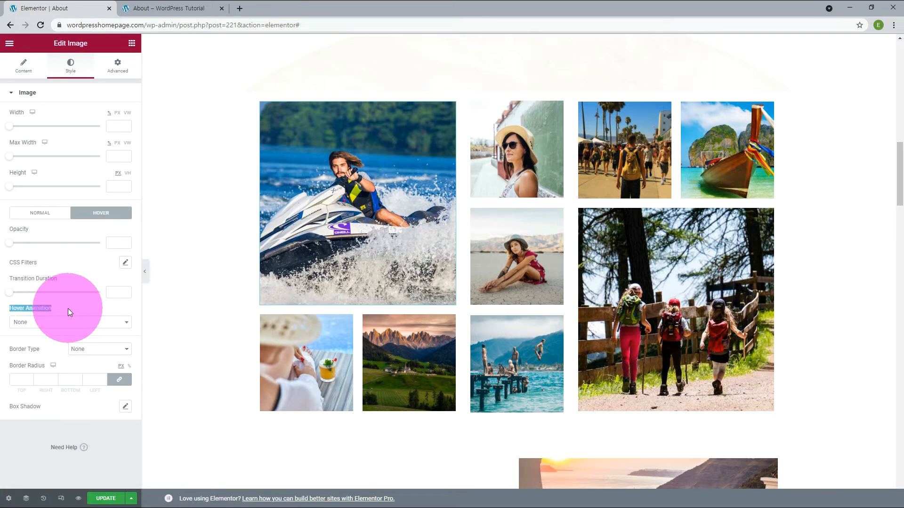
{"action": "left_click", "coordinate": [74, 325]}
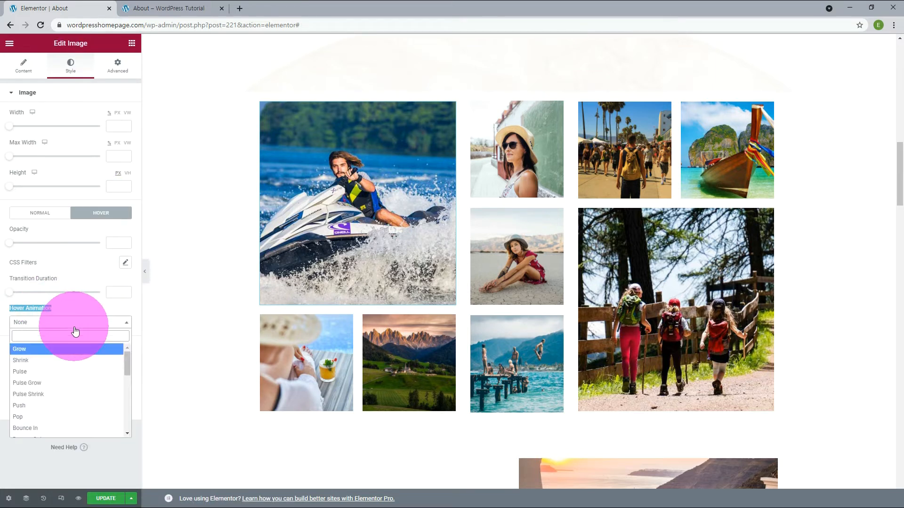
{"action": "left_click", "coordinate": [55, 360]}
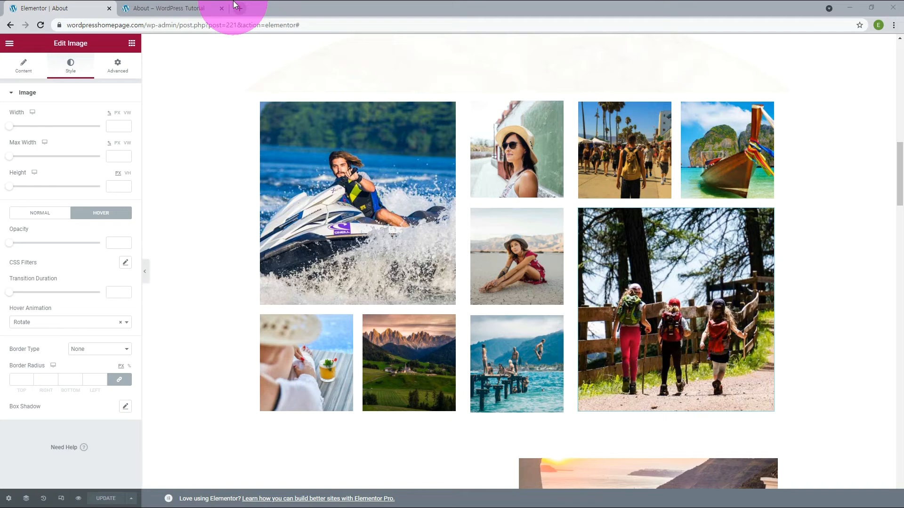
{"action": "left_click", "coordinate": [179, 10]}
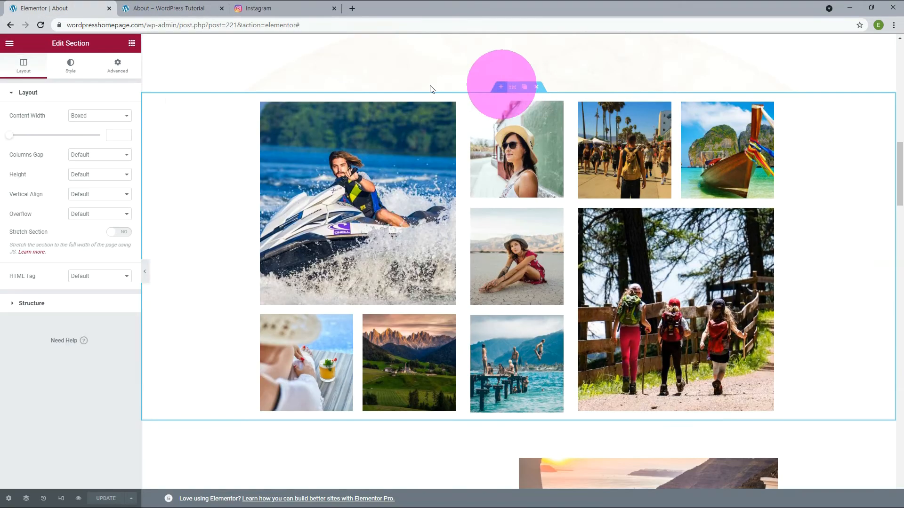
- Shift the image grid section up through its advanced spacing settings so that it overlaps the map section's background
{"action": "left_click", "coordinate": [114, 69]}
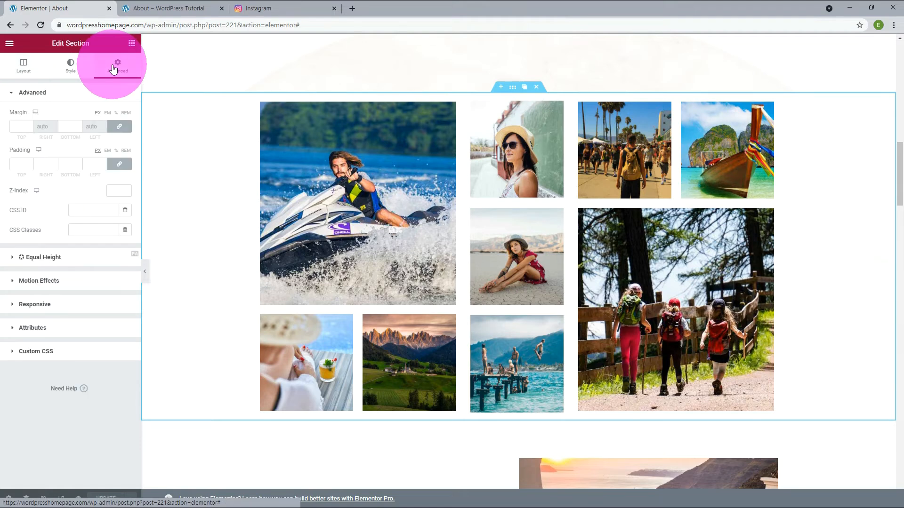
{"action": "left_click_drag", "start_coordinate": [898, 165], "coordinate": [898, 116]}
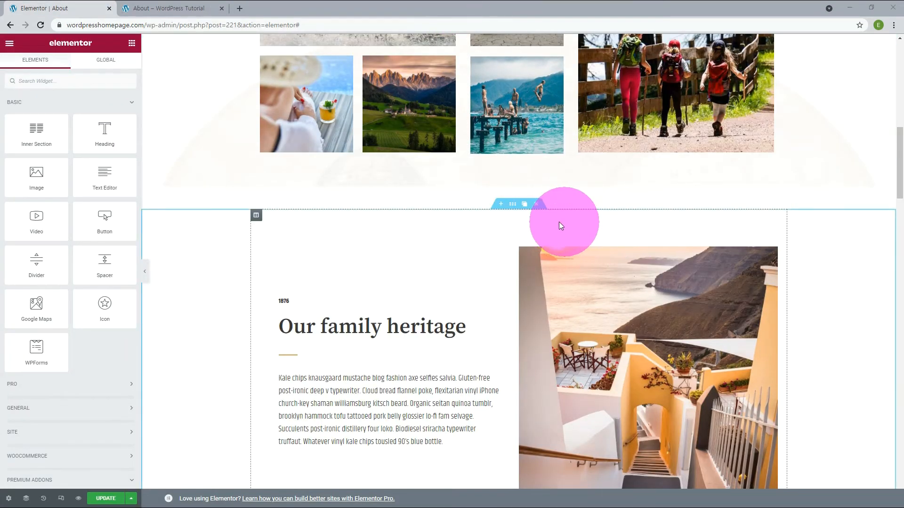
- Insert the metro-layout Premium Grid template from Image Galleries / Accordions in a new section above "Our family heritage"
{"action": "left_click", "coordinate": [501, 204]}
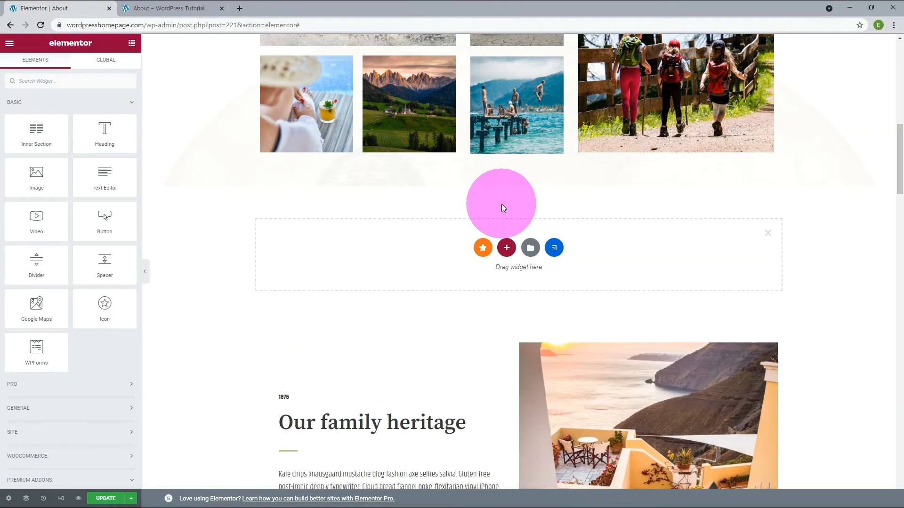
{"action": "left_click", "coordinate": [483, 248]}
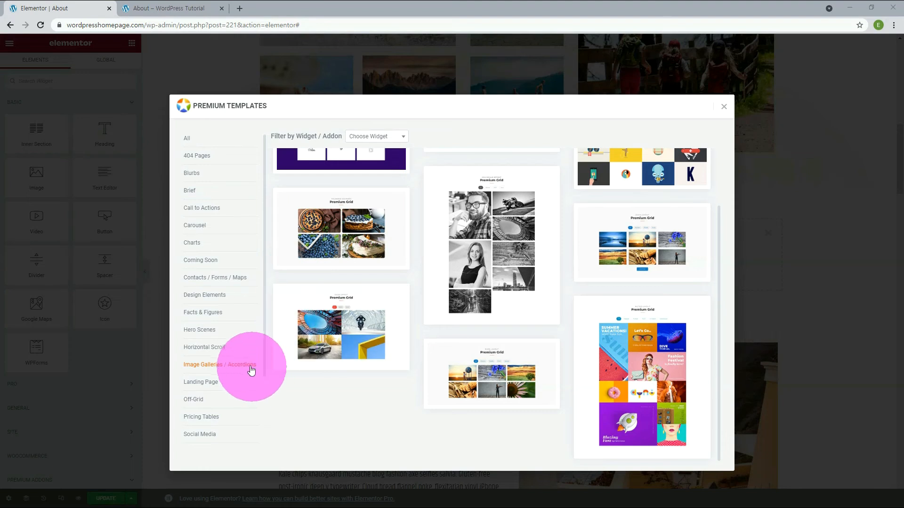
{"action": "mouse_move", "coordinate": [632, 384]}
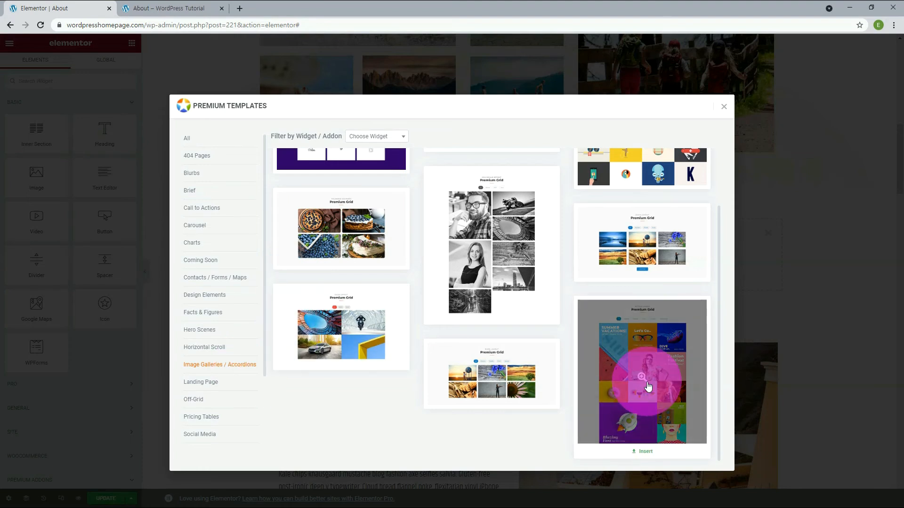
{"action": "left_click", "coordinate": [642, 453]}
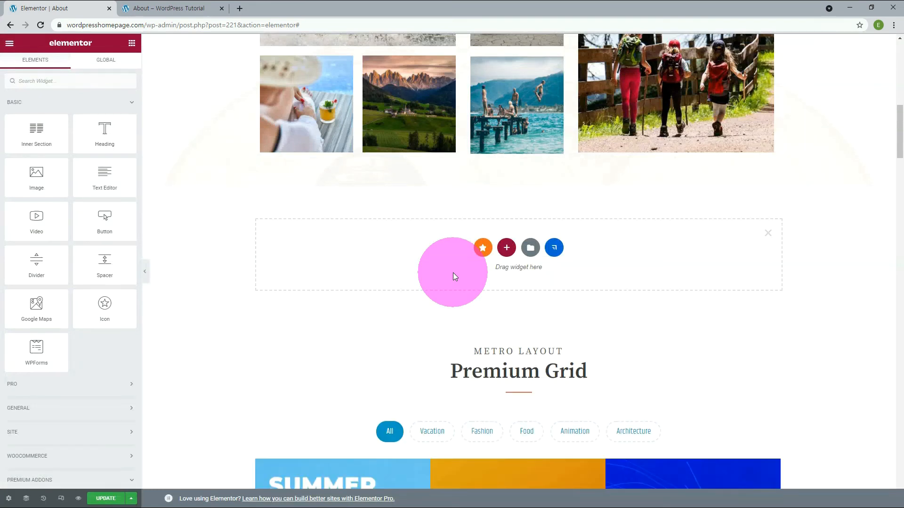
{"action": "scroll", "coordinate": [863, 386], "scroll_direction": "down", "scroll_amount": 6}
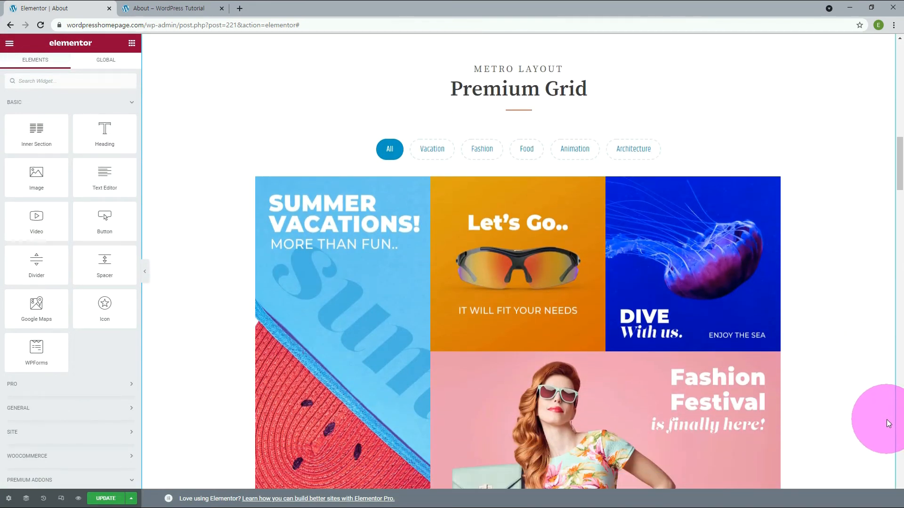
- Examine the Premium Media Grid's image items and filter category settings
{"action": "left_click", "coordinate": [778, 136]}
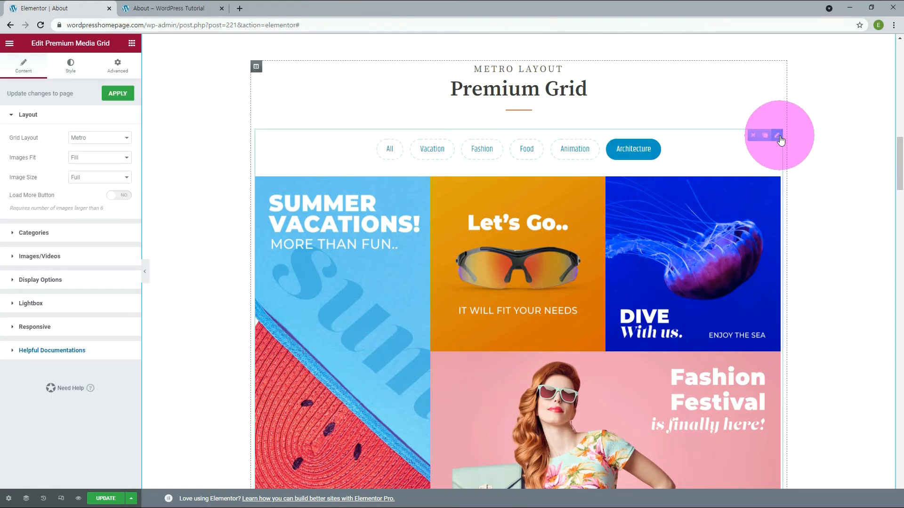
{"action": "left_click", "coordinate": [37, 257]}
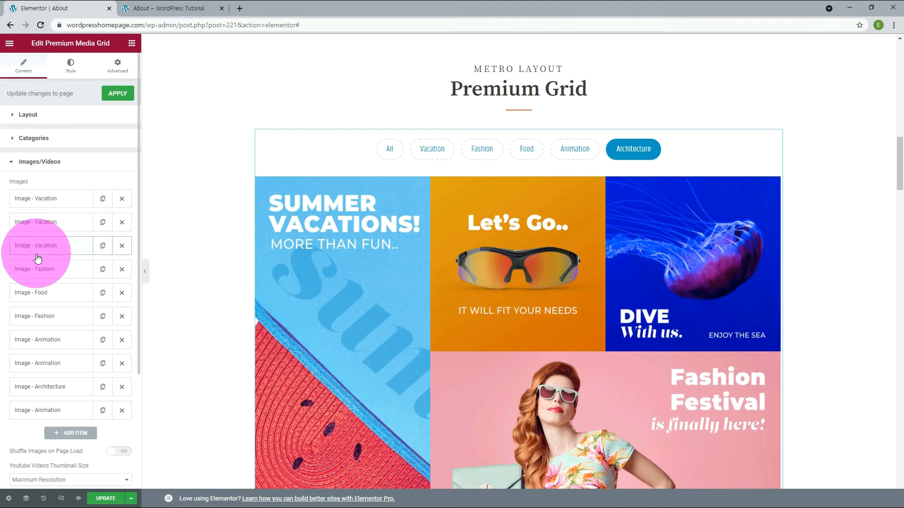
{"action": "left_click", "coordinate": [40, 199]}
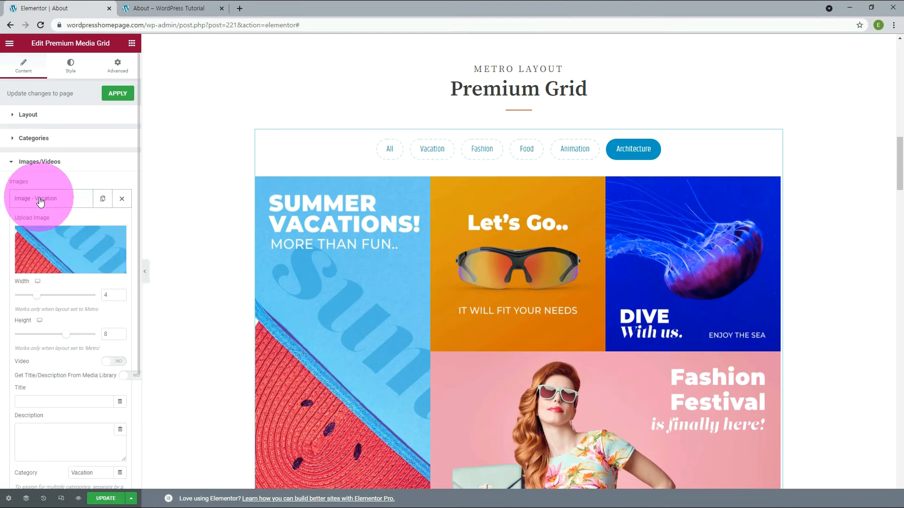
{"action": "mouse_move", "coordinate": [52, 252]}
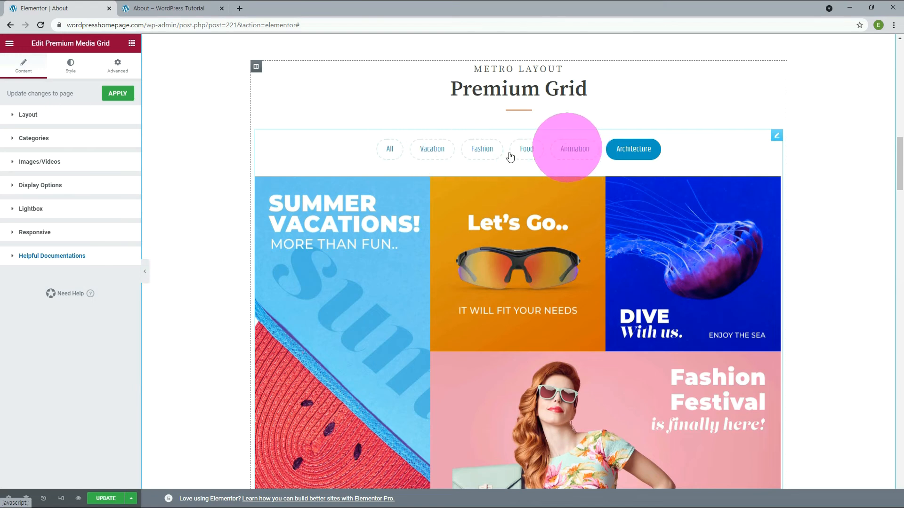
{"action": "left_click", "coordinate": [35, 139]}
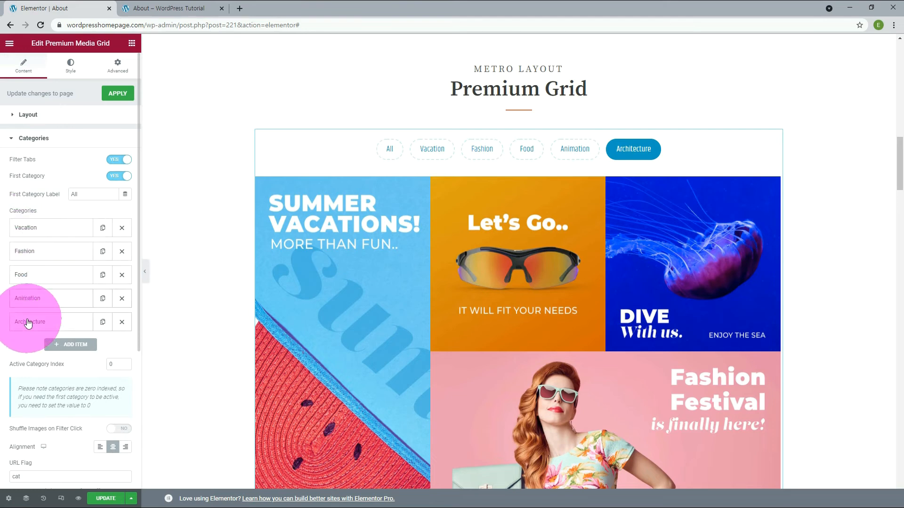
{"action": "left_click", "coordinate": [37, 142]}
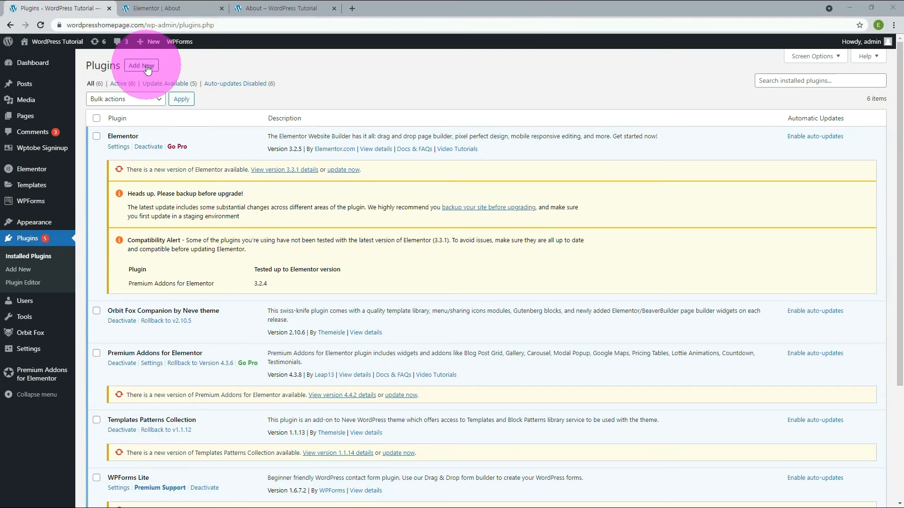
- Search the WordPress plugin directory for gt3, then install and activate Photo Gallery by GT3
{"action": "left_click", "coordinate": [147, 68]}
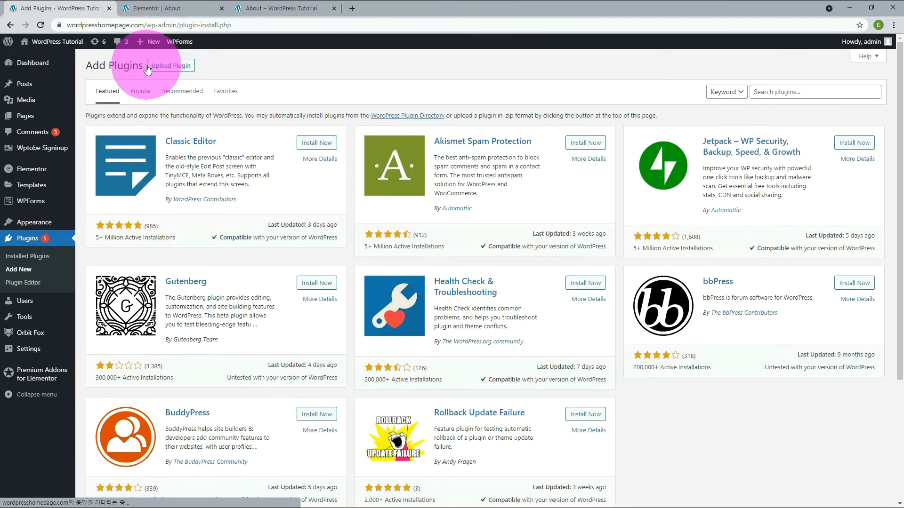
{"action": "left_click", "coordinate": [785, 91]}
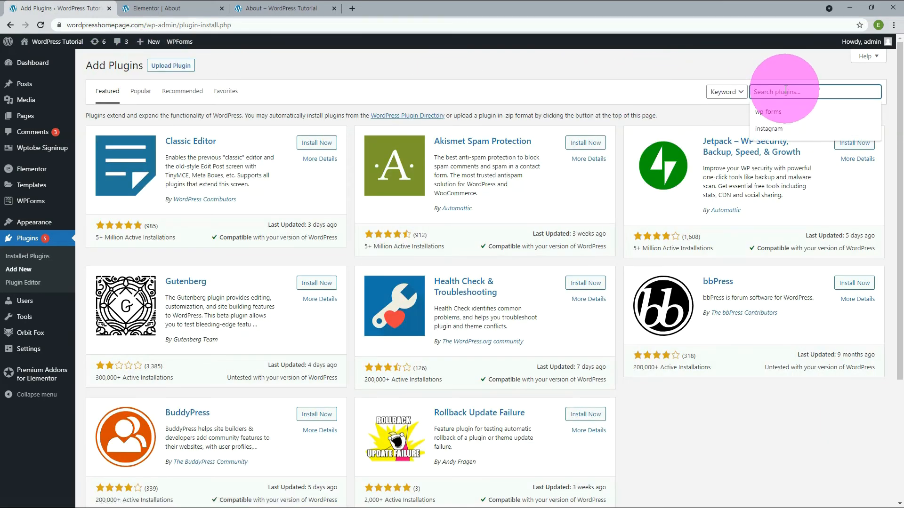
{"action": "type", "text": "gt3"}
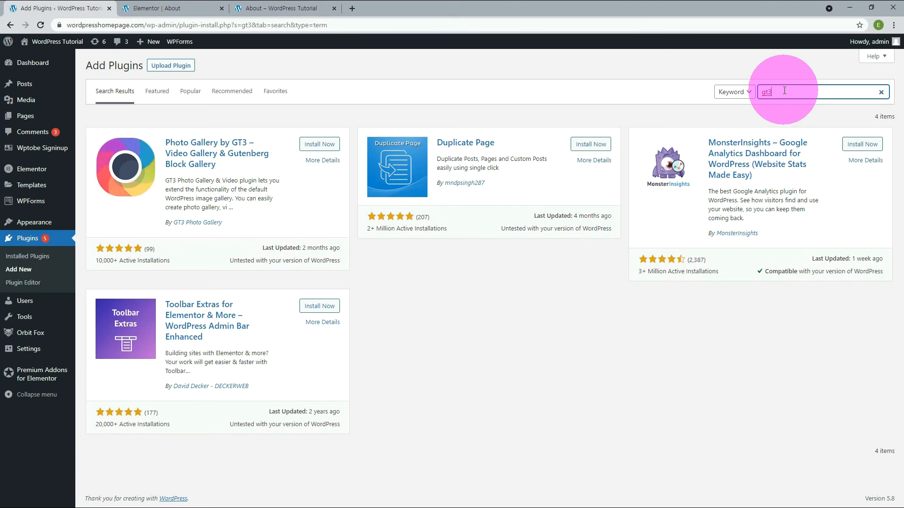
{"action": "left_click", "coordinate": [319, 145]}
{"action": "left_click", "coordinate": [320, 147]}
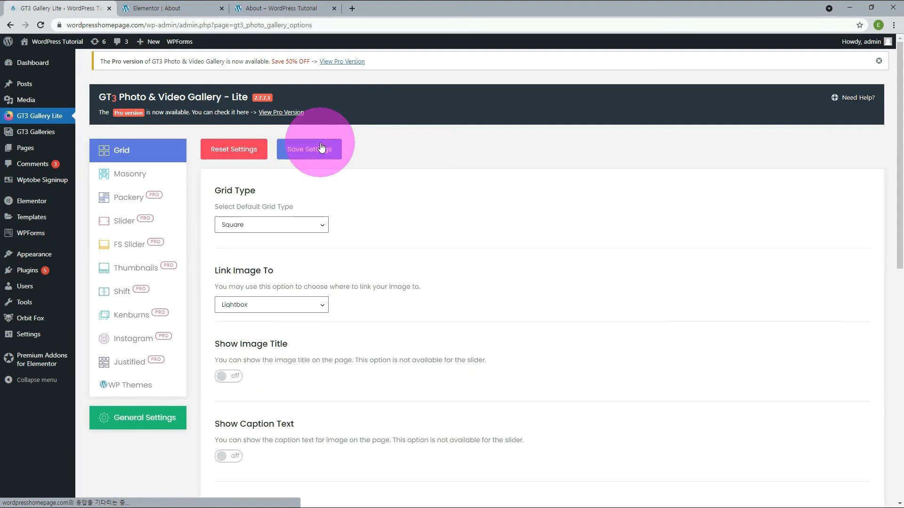
- Reload the Elementor editor and add a GT3 Masonry gallery in a new section above "Our family heritage"
{"action": "left_click", "coordinate": [155, 8]}
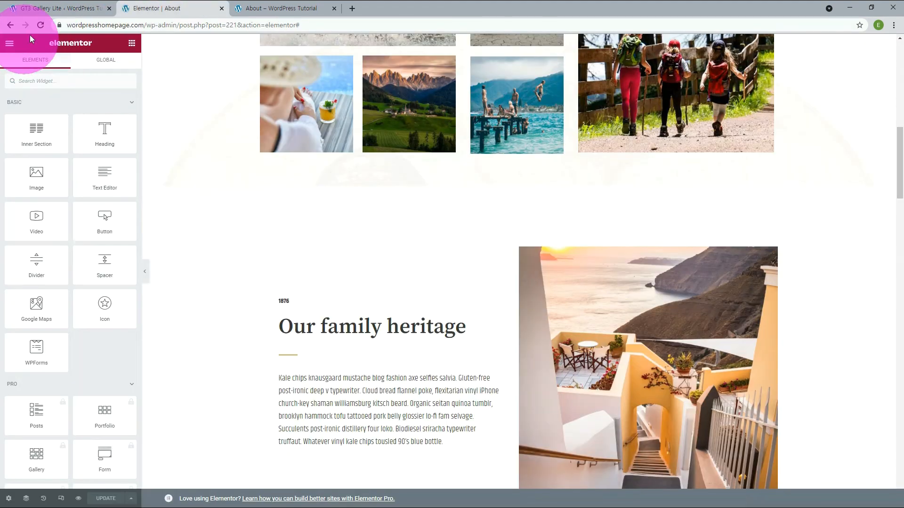
{"action": "left_click", "coordinate": [40, 25]}
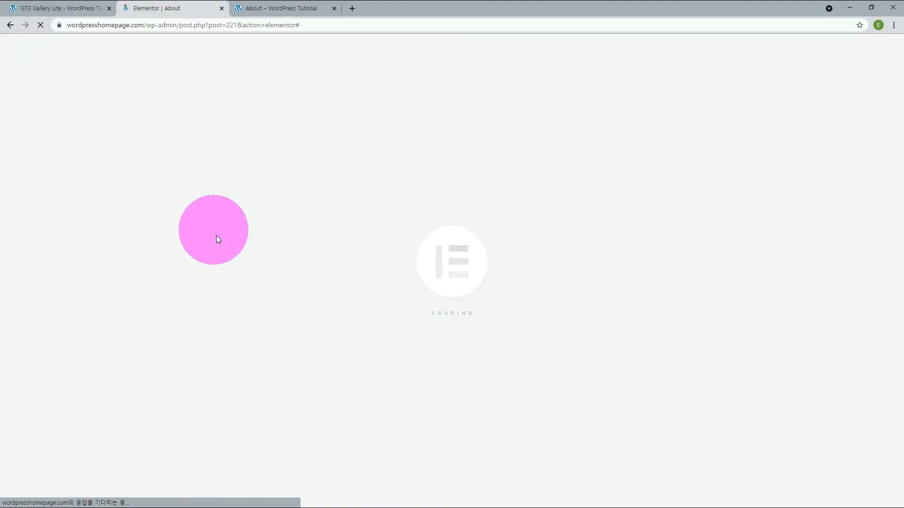
{"action": "scroll", "coordinate": [165, 295], "scroll_direction": "down", "scroll_amount": 5}
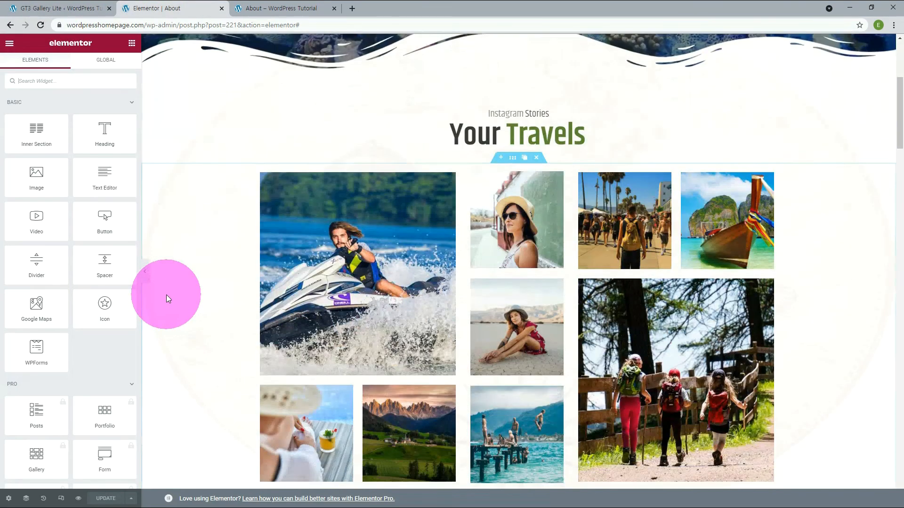
{"action": "scroll", "coordinate": [166, 295], "scroll_direction": "down", "scroll_amount": 4}
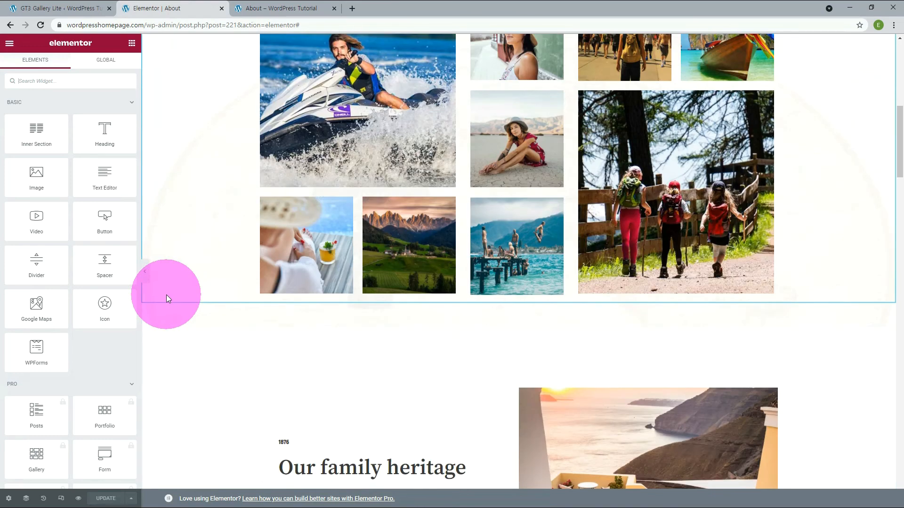
{"action": "scroll", "coordinate": [128, 236], "scroll_direction": "down", "scroll_amount": 10}
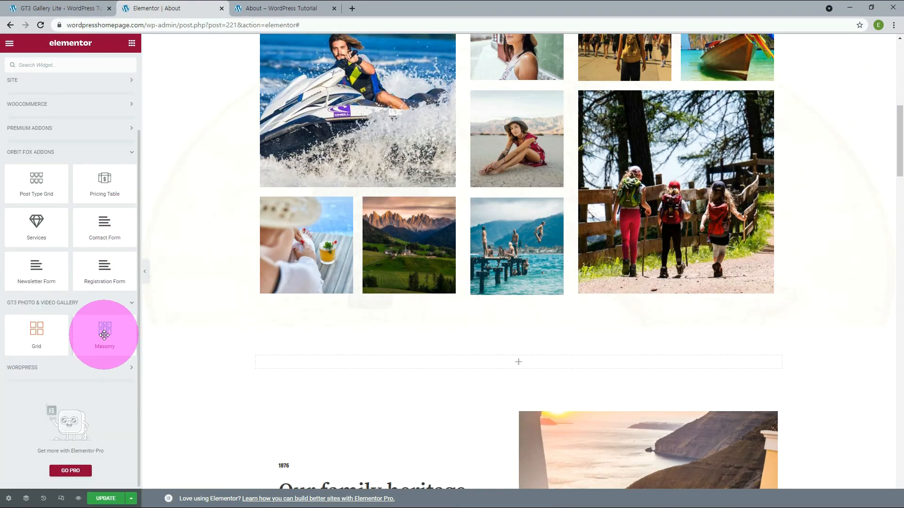
{"action": "left_click_drag", "start_coordinate": [104, 329], "coordinate": [378, 364]}
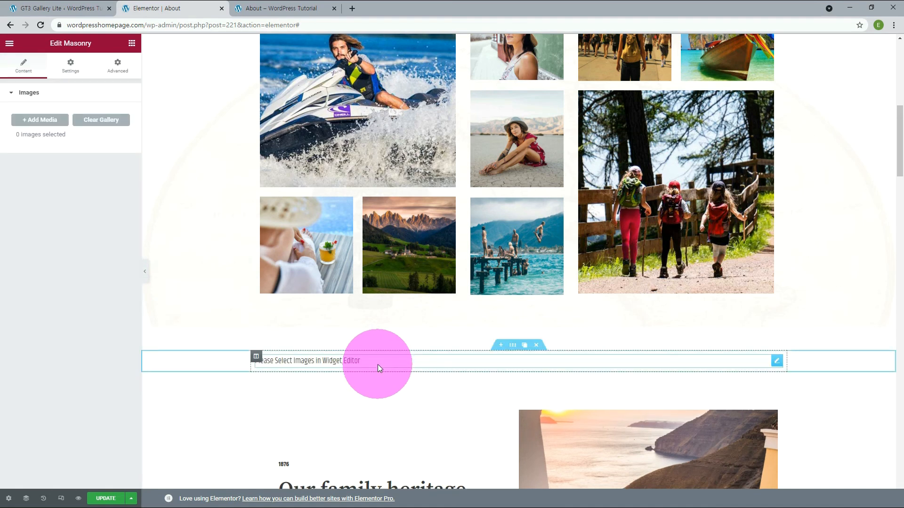
- Fill the Masonry gallery with the nine media library images from the jet ski photo through the beach chair photo
{"action": "left_click", "coordinate": [49, 124]}
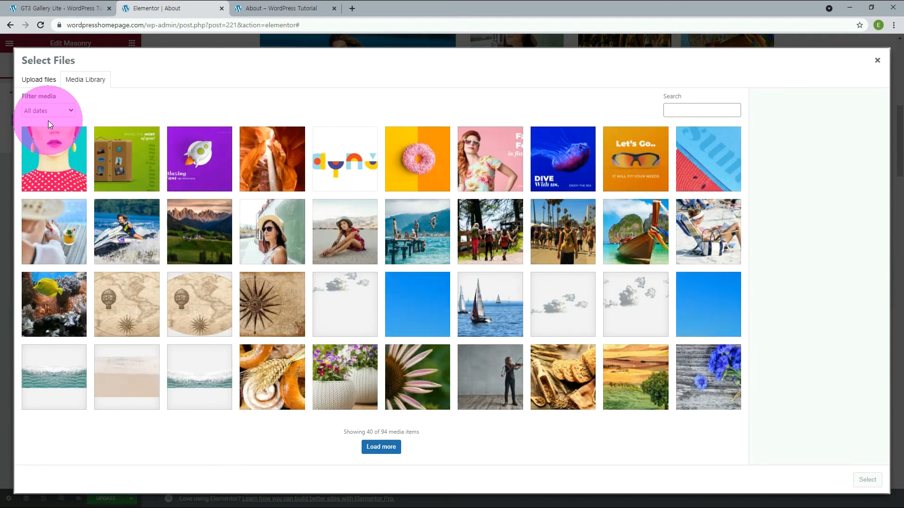
{"action": "left_click", "coordinate": [136, 234]}
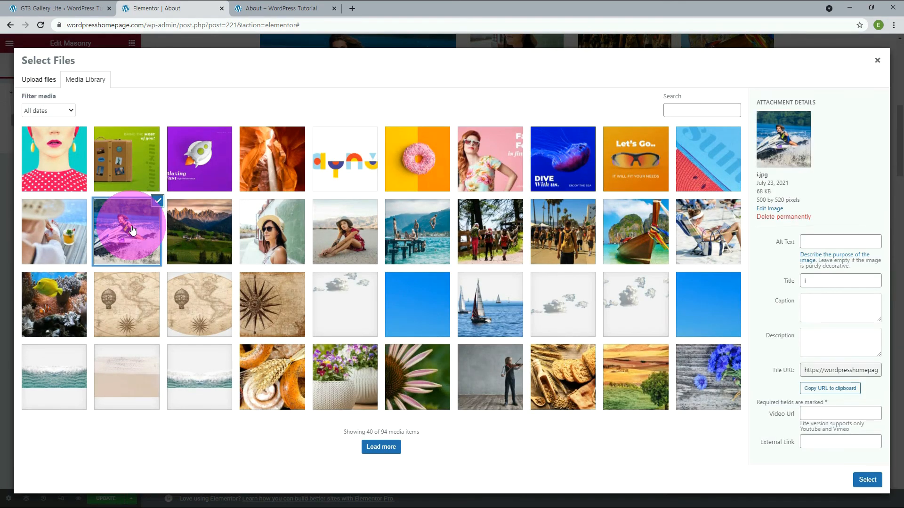
{"action": "left_click", "coordinate": [713, 237], "text": "shift"}
{"action": "left_click", "coordinate": [864, 479]}
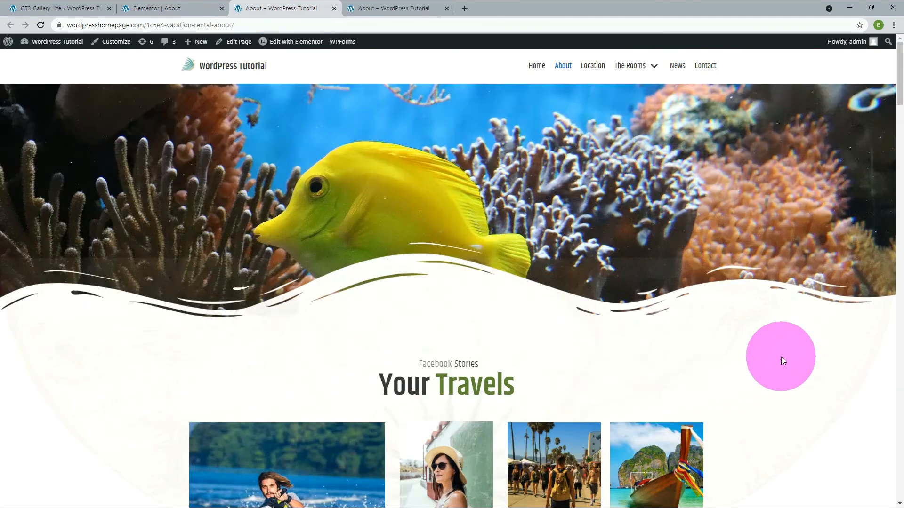
- Check the Masonry gallery on the published About page and browse its images in the lightbox from the mountain photo
{"action": "scroll", "coordinate": [792, 346], "scroll_direction": "down", "scroll_amount": 10}
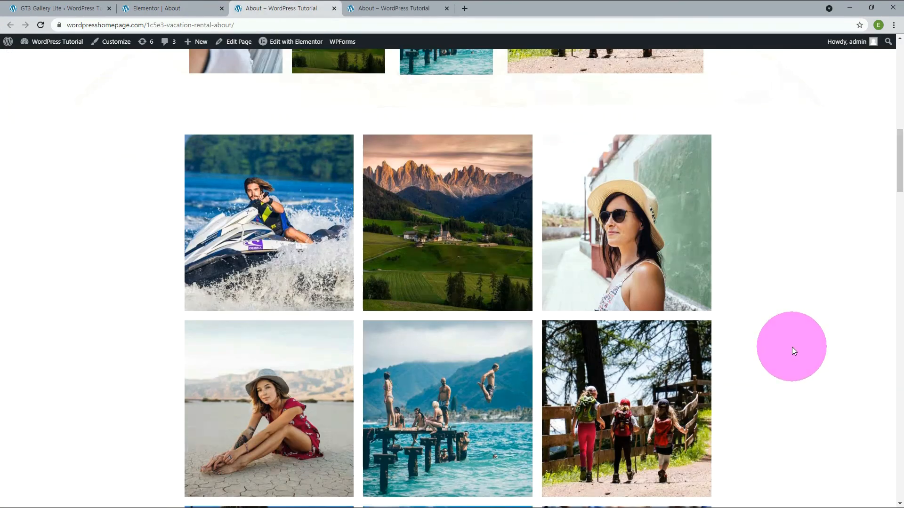
{"action": "scroll", "coordinate": [792, 347], "scroll_direction": "down", "scroll_amount": 5}
{"action": "scroll", "coordinate": [792, 347], "scroll_direction": "up", "scroll_amount": 5}
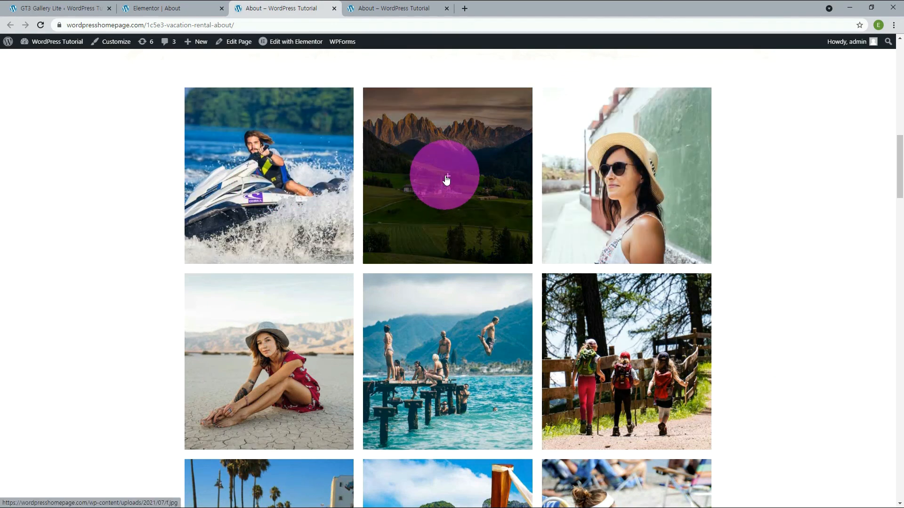
{"action": "left_click", "coordinate": [445, 178]}
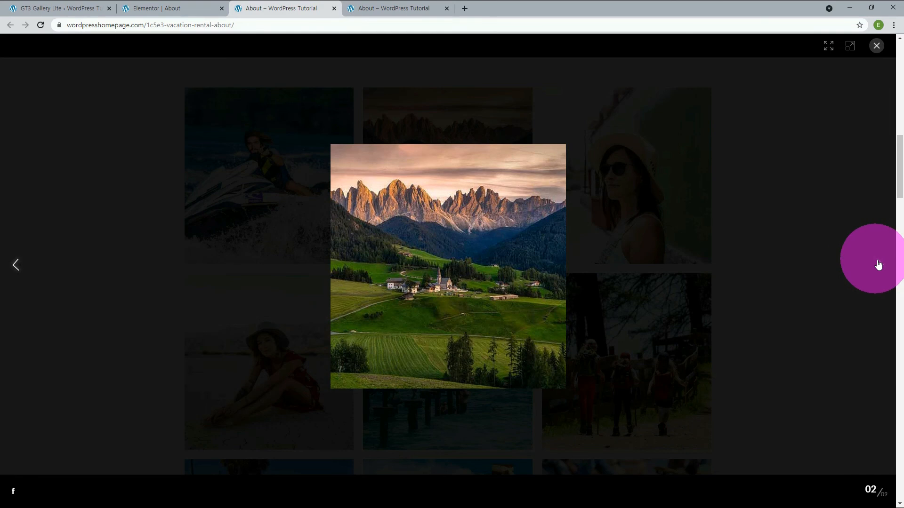
{"action": "left_click", "coordinate": [880, 264]}
{"action": "left_click", "coordinate": [880, 265]}
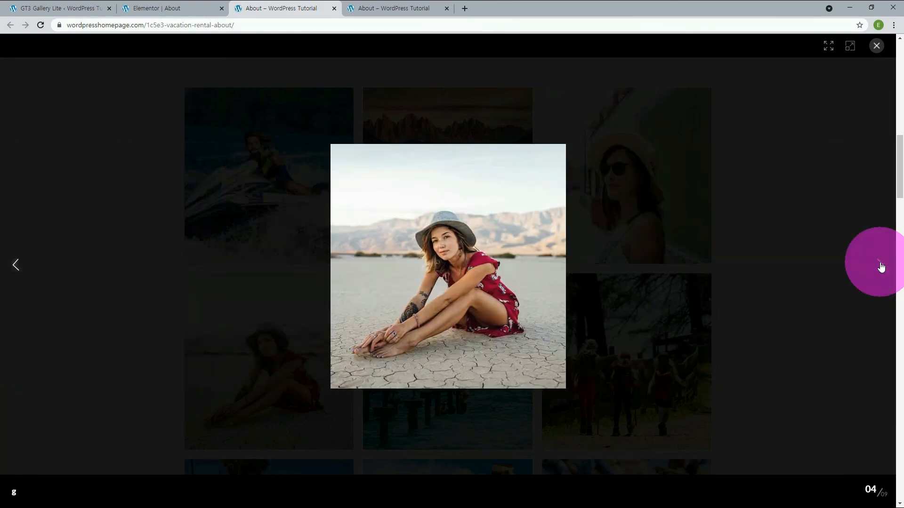
{"action": "left_click", "coordinate": [880, 265]}
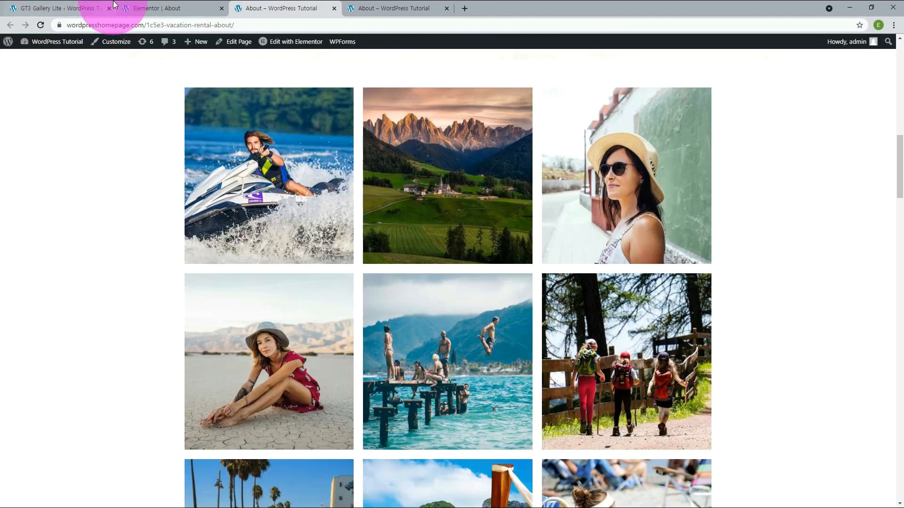
- Return to the Elementor editor and review the Masonry gallery's link, title, column, margin and border settings
{"action": "left_click", "coordinate": [138, 8]}
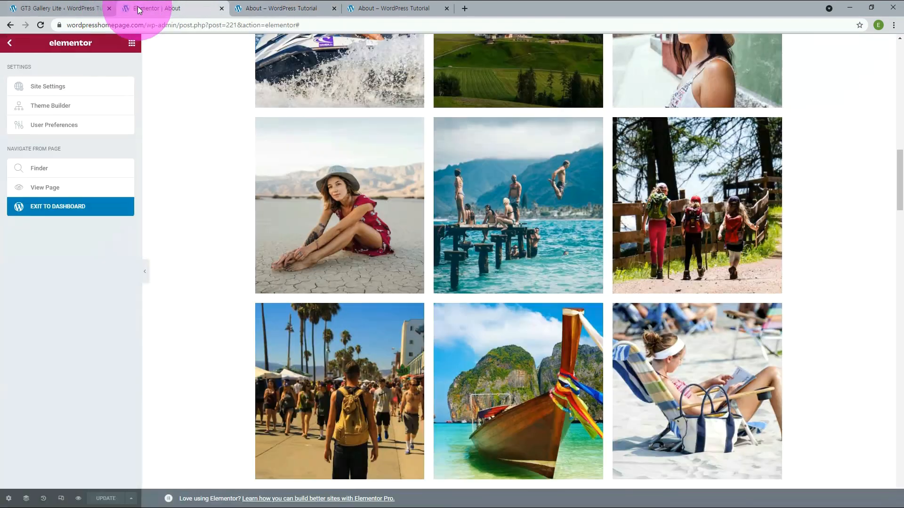
{"action": "left_click", "coordinate": [860, 294]}
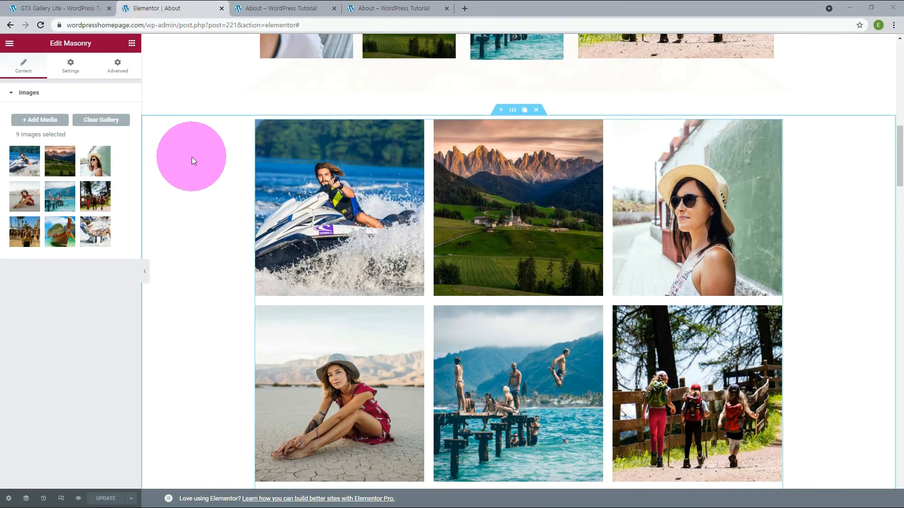
{"action": "left_click", "coordinate": [72, 68]}
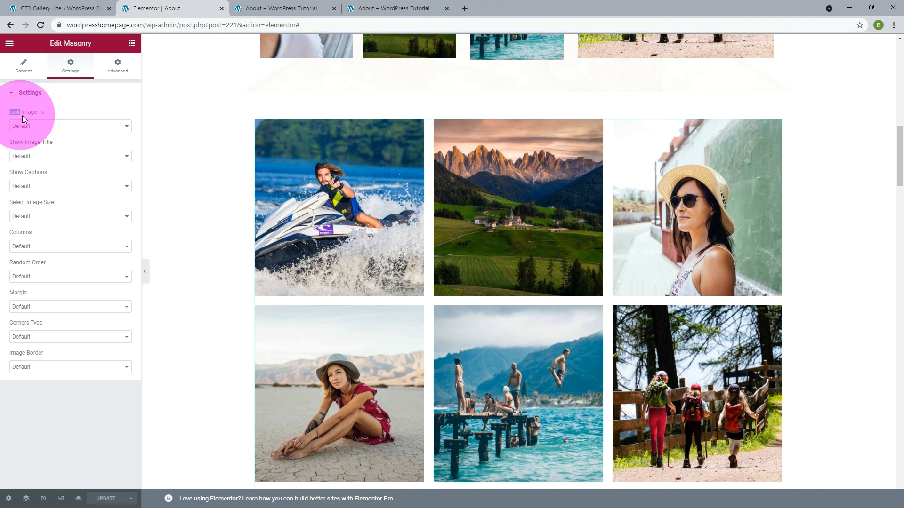
{"action": "left_click", "coordinate": [163, 140]}
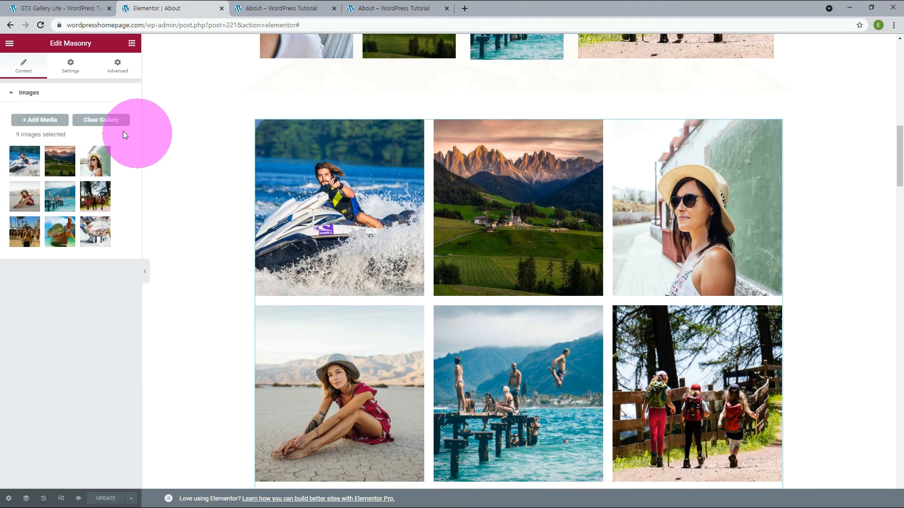
- Add seven more images to the Masonry gallery, from the close-up portrait through the Fashion Festival image, and review the layout
{"action": "left_click", "coordinate": [52, 121]}
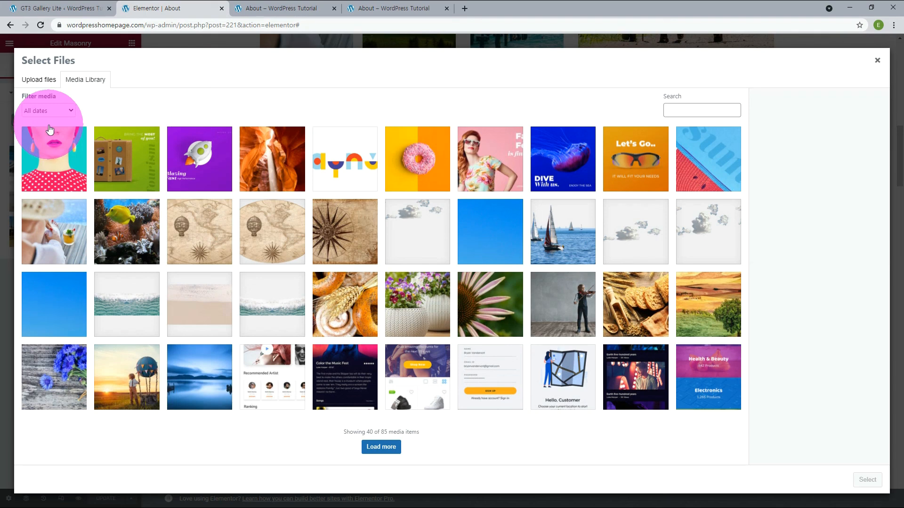
{"action": "left_click", "coordinate": [64, 165]}
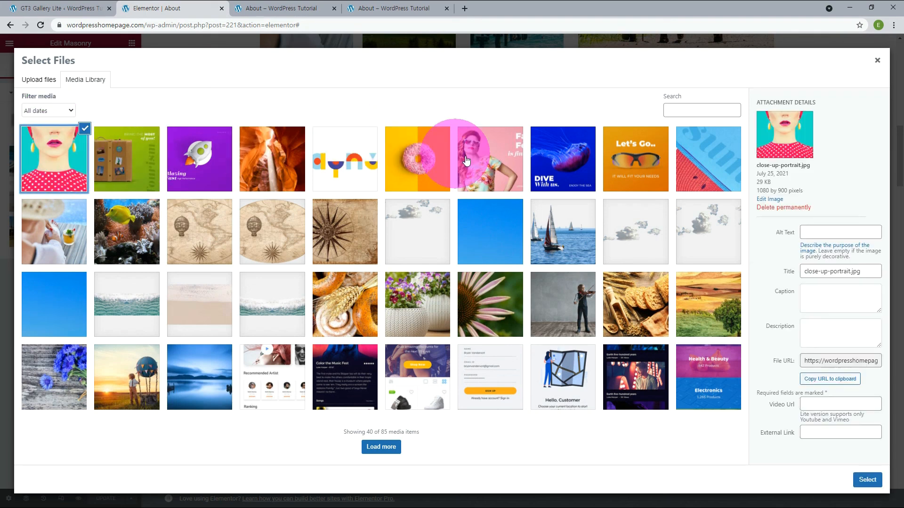
{"action": "left_click", "coordinate": [480, 161], "text": "shift"}
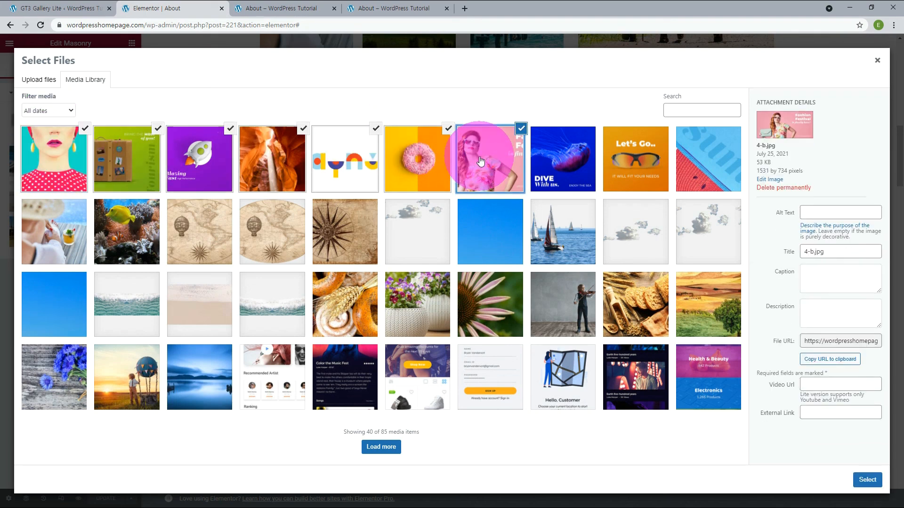
{"action": "left_click", "coordinate": [866, 479]}
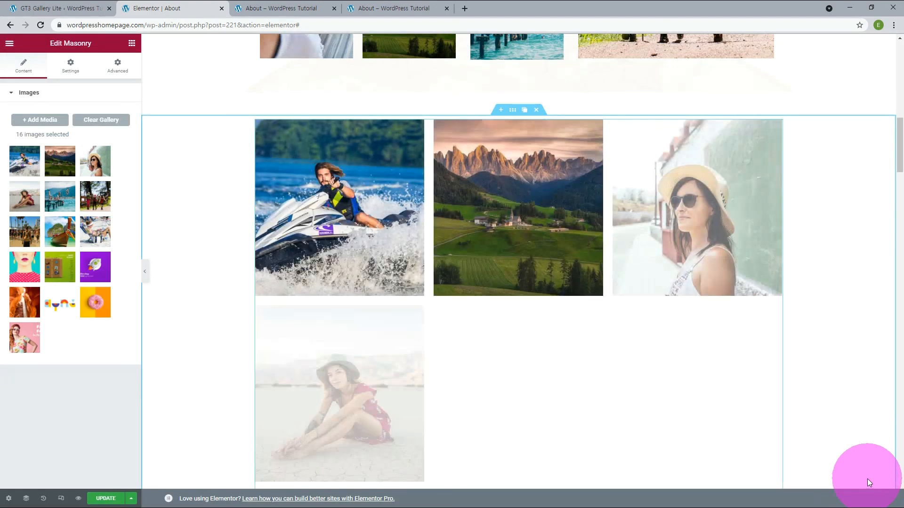
{"action": "scroll", "coordinate": [752, 393], "scroll_direction": "down", "scroll_amount": 8}
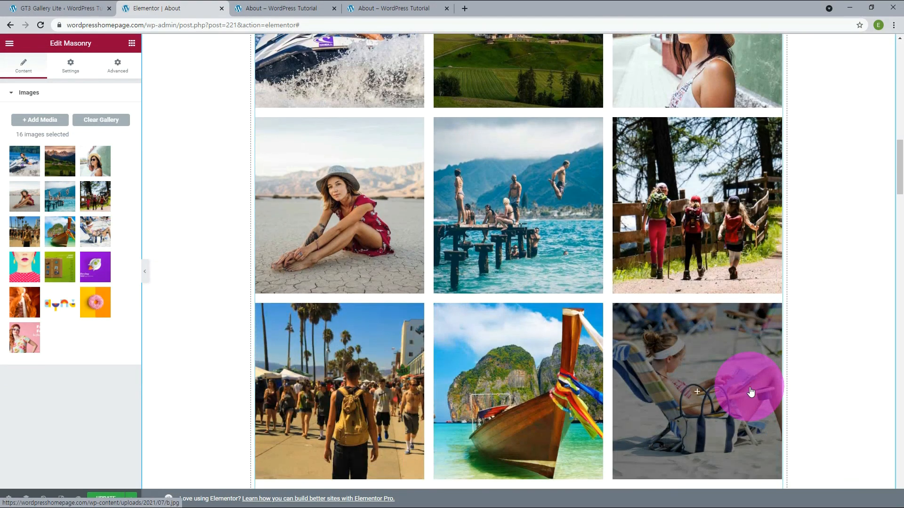
{"action": "scroll", "coordinate": [753, 377], "scroll_direction": "down", "scroll_amount": 7}
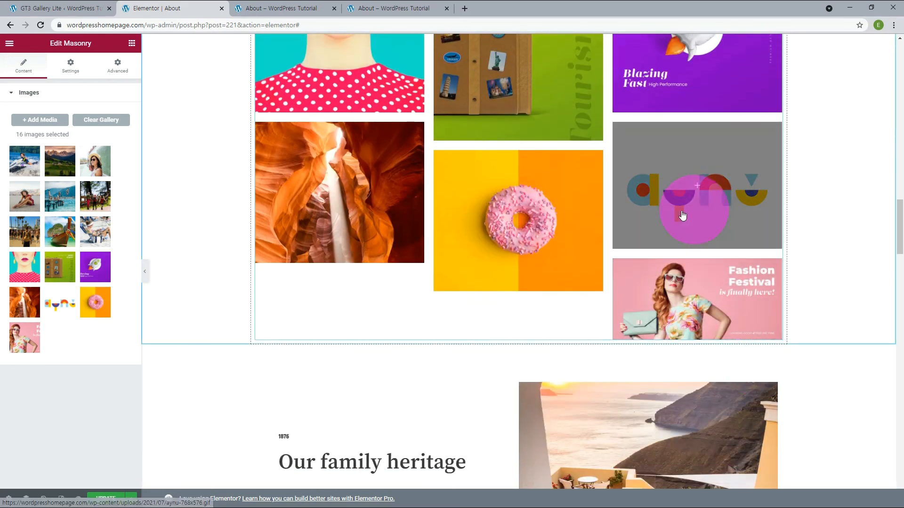
{"action": "scroll", "coordinate": [337, 223], "scroll_direction": "up", "scroll_amount": 4}
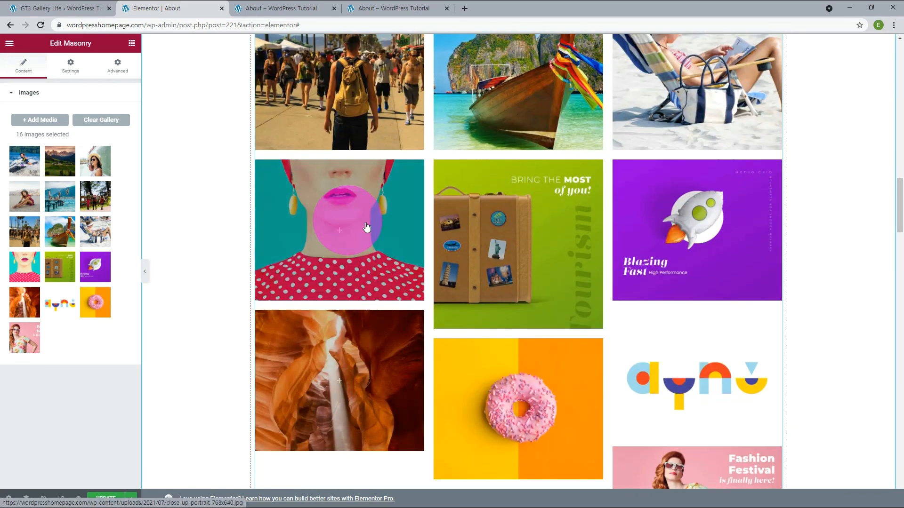